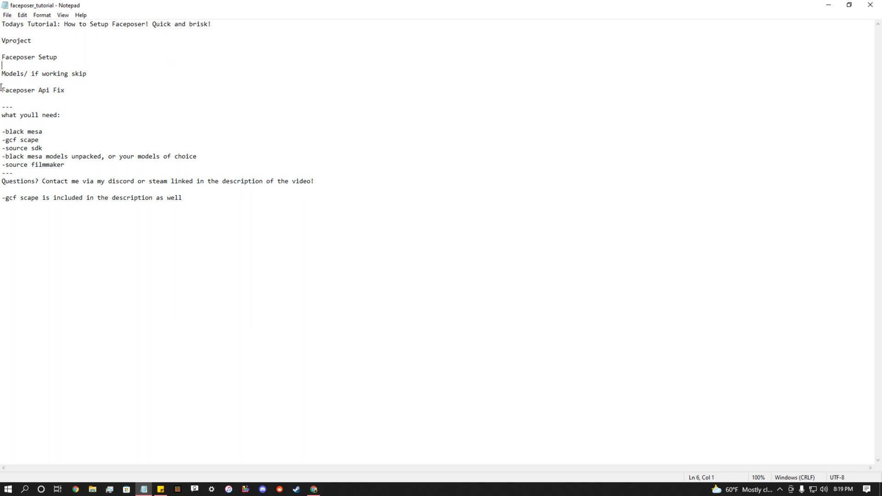
- Review the notes' Faceposer Api Fix topic and the required items: black mesa, gcf scape, source sdk and unpacked models
drag(1, 90, 126, 88)
click(126, 87)
drag(1, 132, 51, 132)
click(193, 107)
drag(3, 141, 53, 137)
click(53, 137)
drag(3, 141, 40, 140)
click(40, 140)
drag(51, 148, 1, 140)
click(278, 131)
drag(200, 156, 1, 156)
click(192, 157)
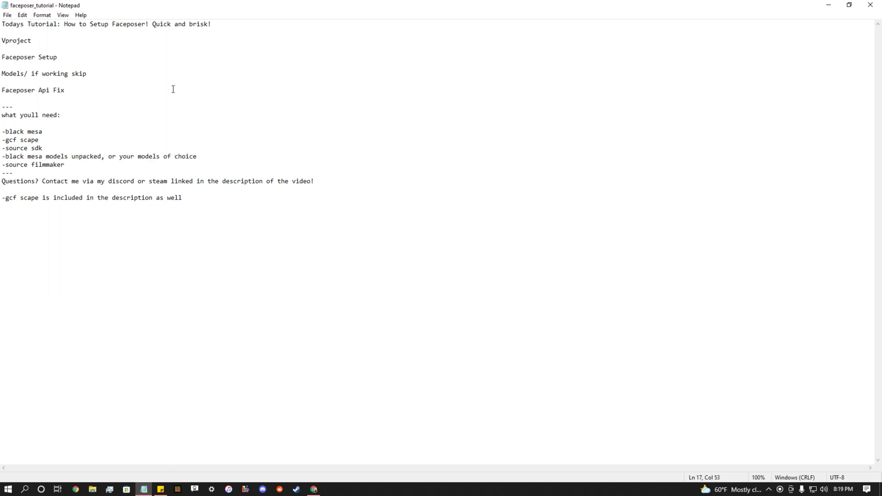
- Read the notes on skipping the models step, source filmmaker, contact options and the gcf scape link
drag(89, 74, 1, 74)
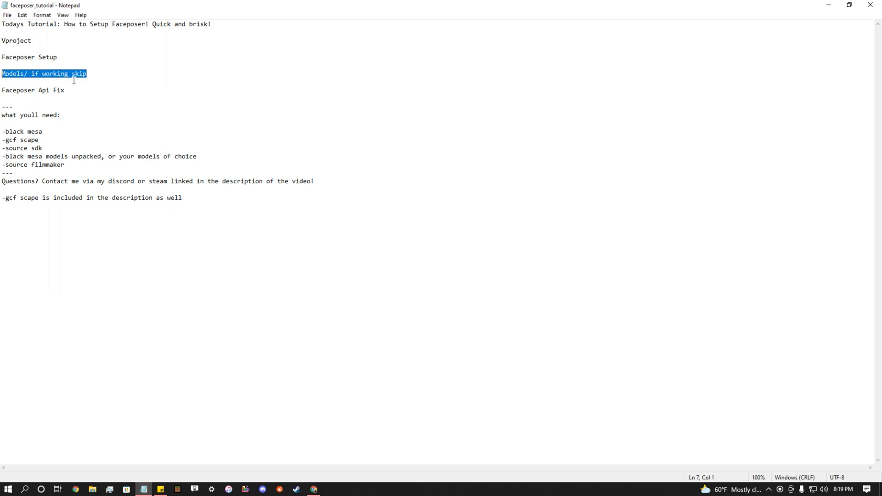
click(245, 79)
drag(73, 166, 1, 166)
click(73, 167)
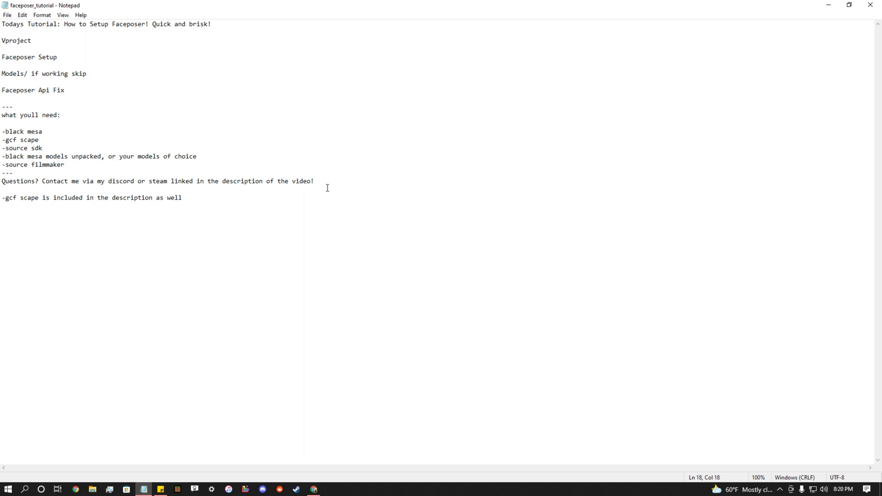
drag(320, 181, 10, 177)
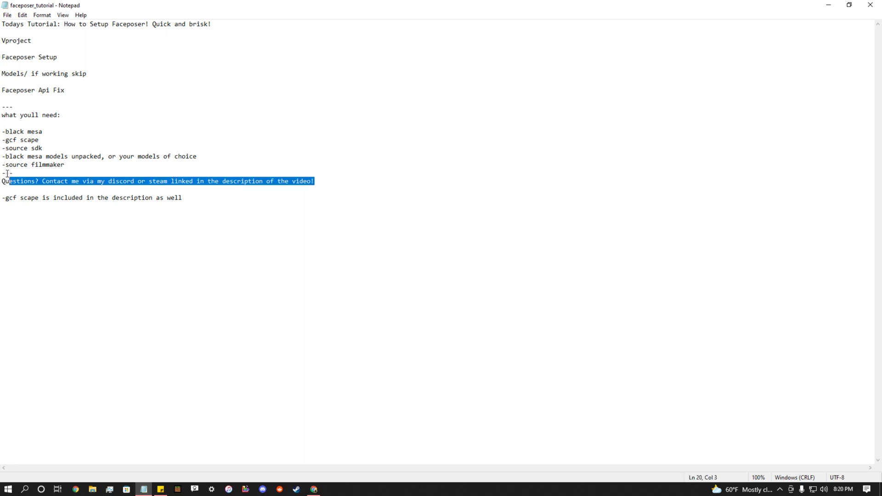
click(231, 178)
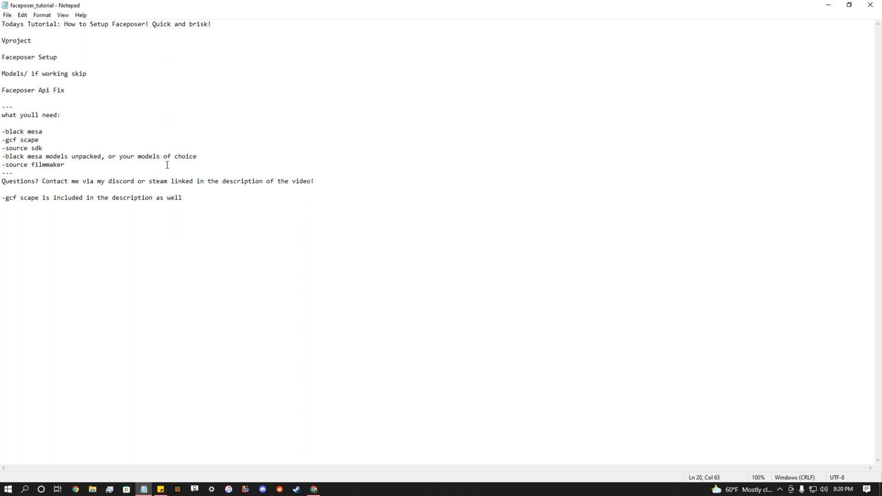
drag(171, 198, 5, 198)
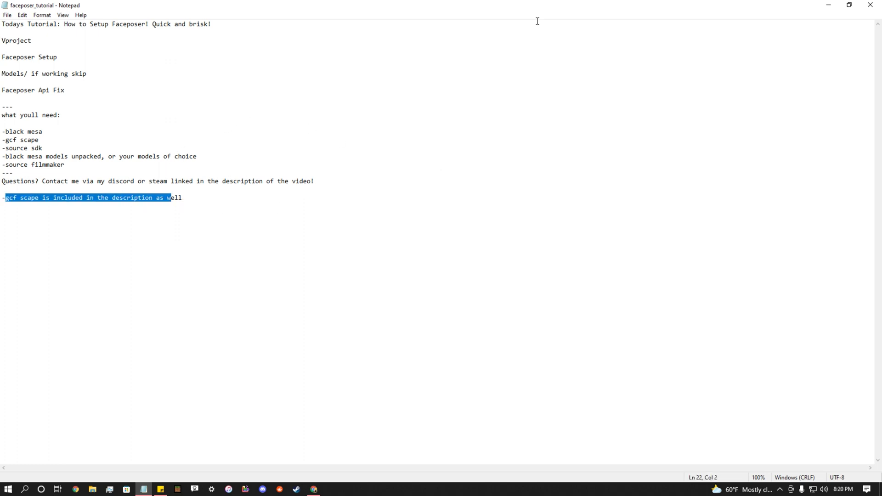
click(242, 204)
- Shrink the notes to a smaller window, and open Steam with the Source SDK launcher beside the game title
click(849, 5)
drag(244, 164, 475, 257)
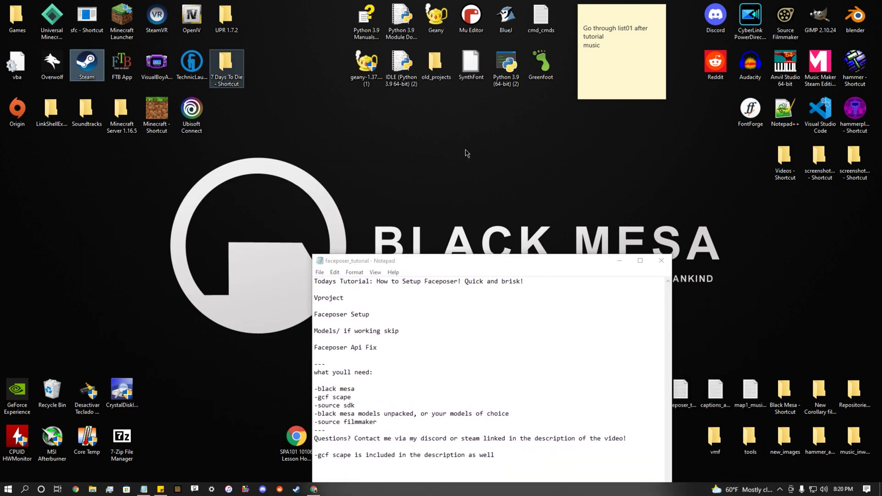
double_click(87, 64)
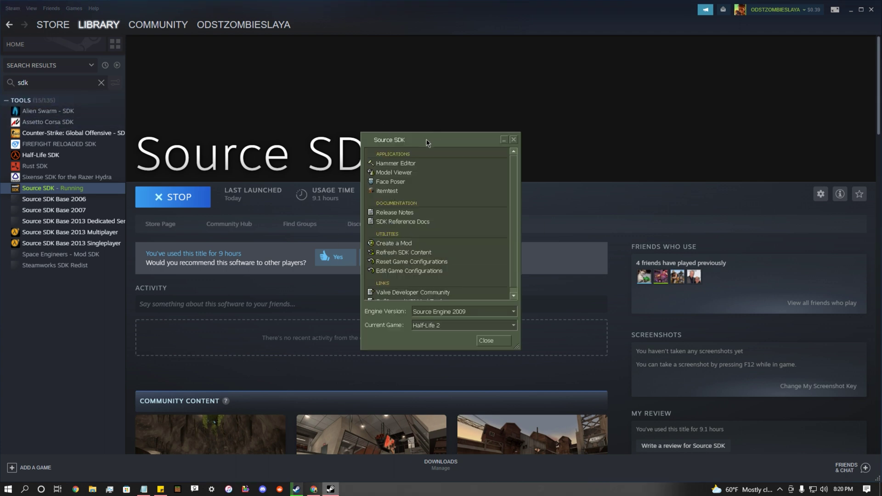
drag(426, 142, 497, 129)
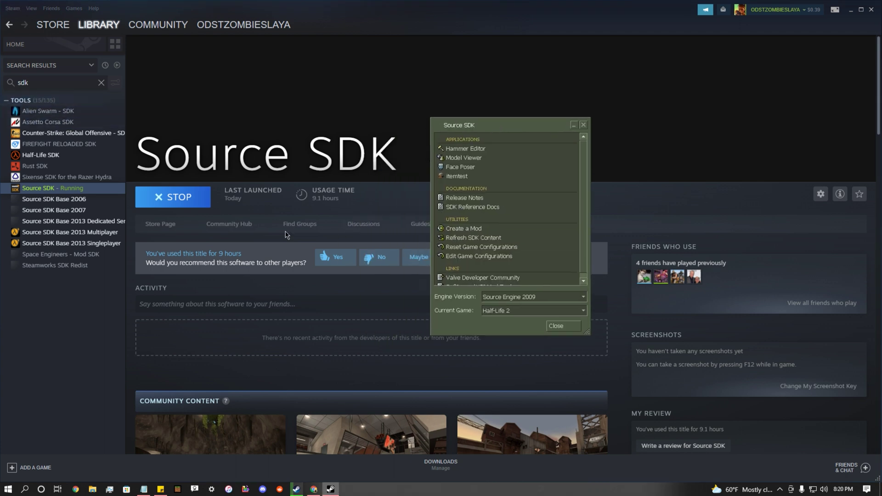
- Examine the Source SDK launcher's tools and its engine version and current game choices
scroll(588, 205, down, 4)
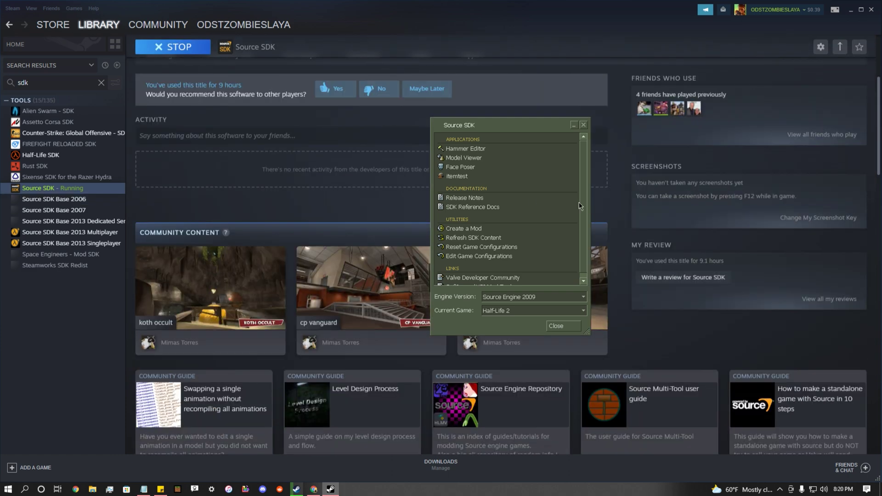
scroll(703, 200, up, 3)
scroll(704, 200, up, 1)
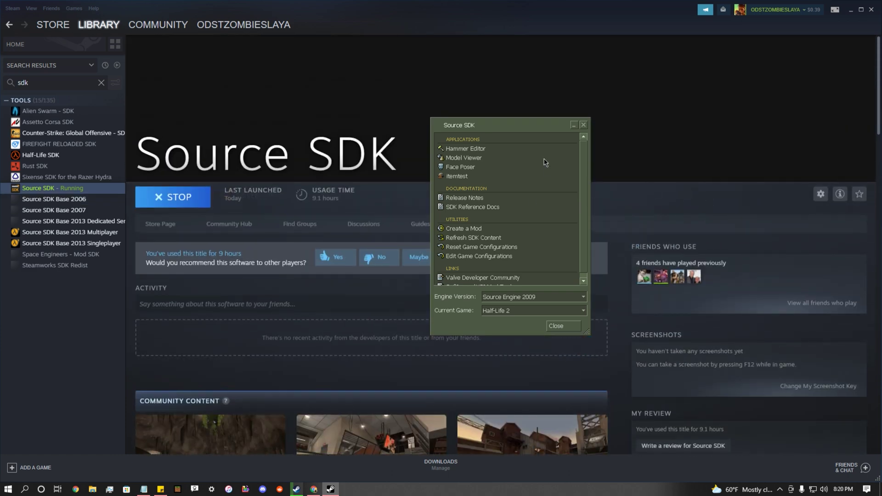
scroll(545, 162, down, 1)
scroll(545, 163, up, 1)
scroll(520, 159, down, 1)
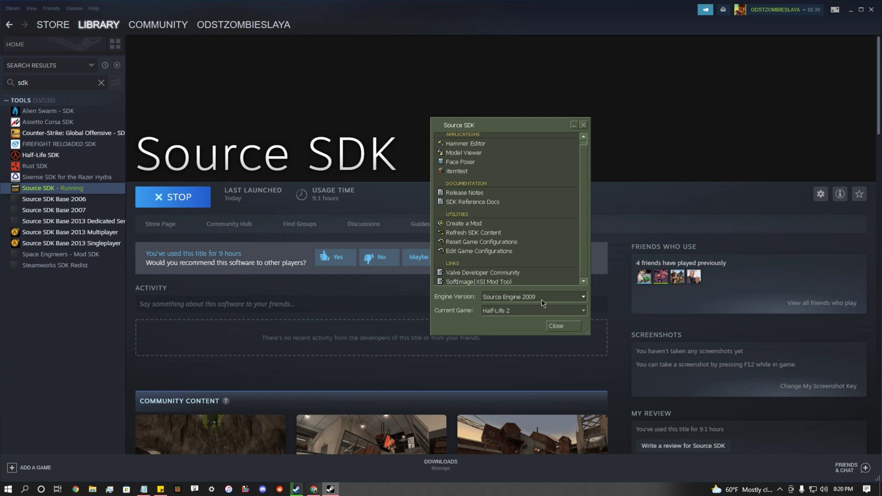
click(529, 312)
click(529, 313)
click(533, 298)
click(535, 306)
click(536, 312)
click(536, 313)
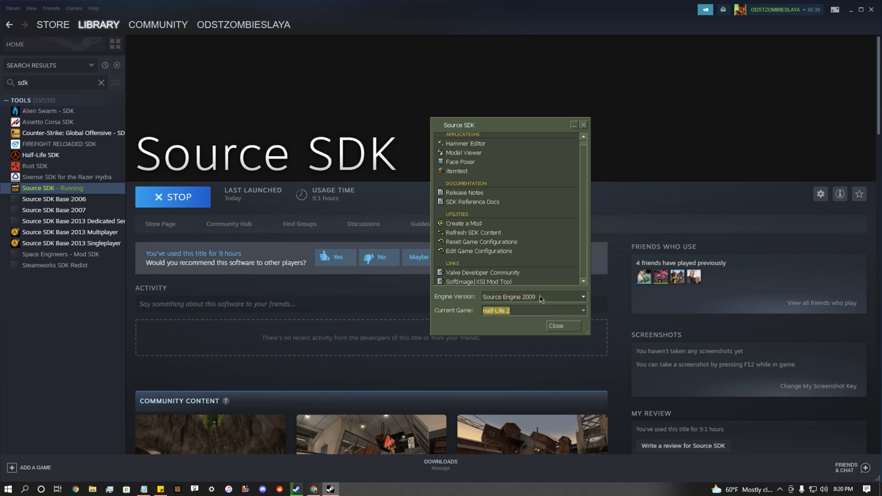
click(541, 299)
click(508, 322)
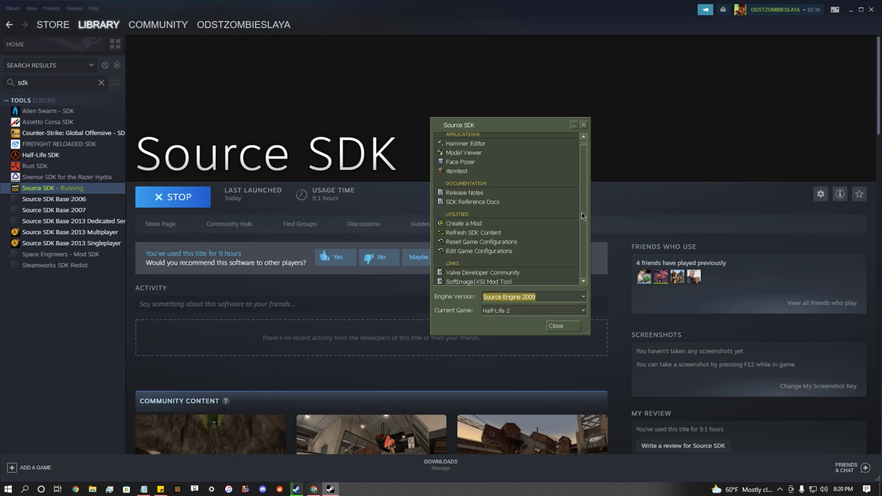
- Add a new game configuration named bms in Source SDK
double_click(475, 252)
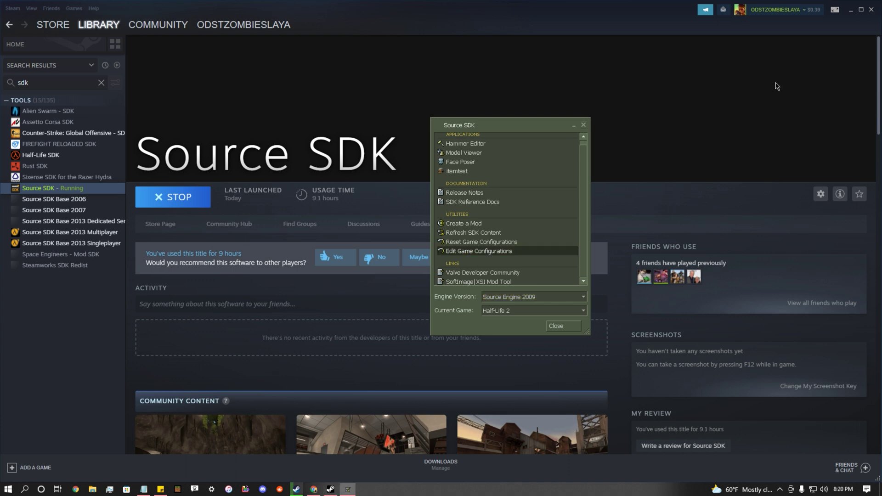
click(406, 254)
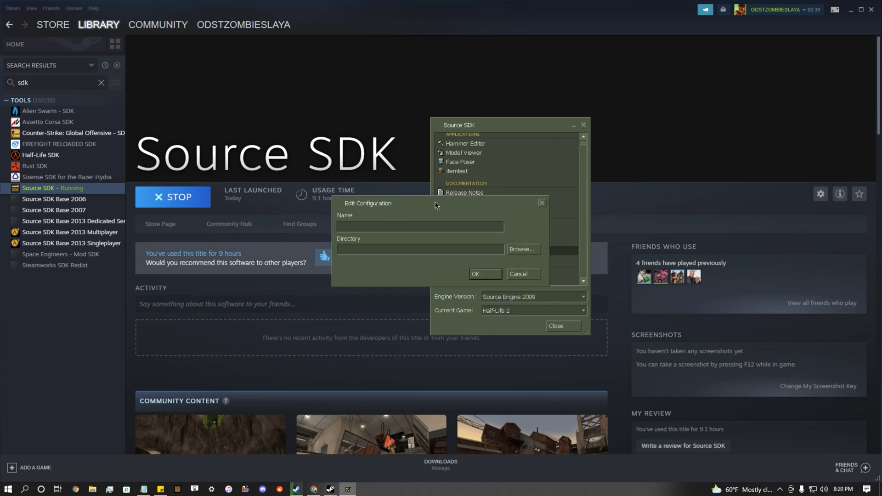
text(bms)
key(Return)
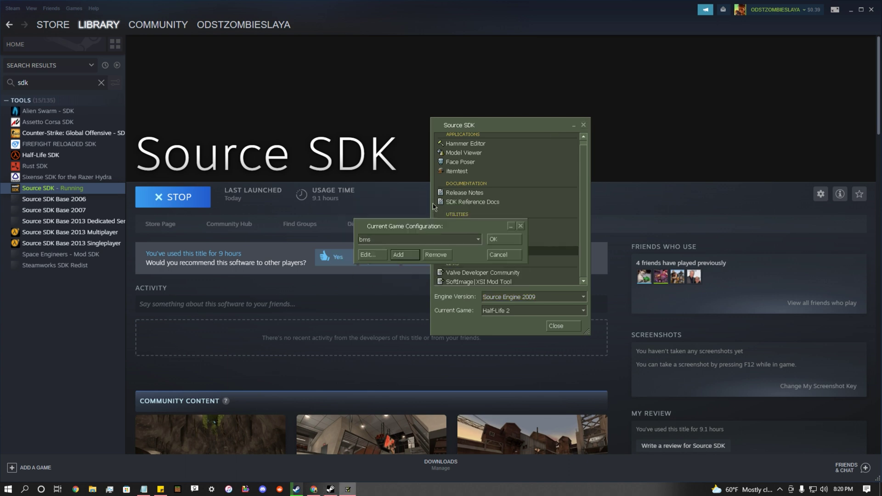
- Edit the bms configuration and browse for its game directory on the Y:\ drive
click(368, 255)
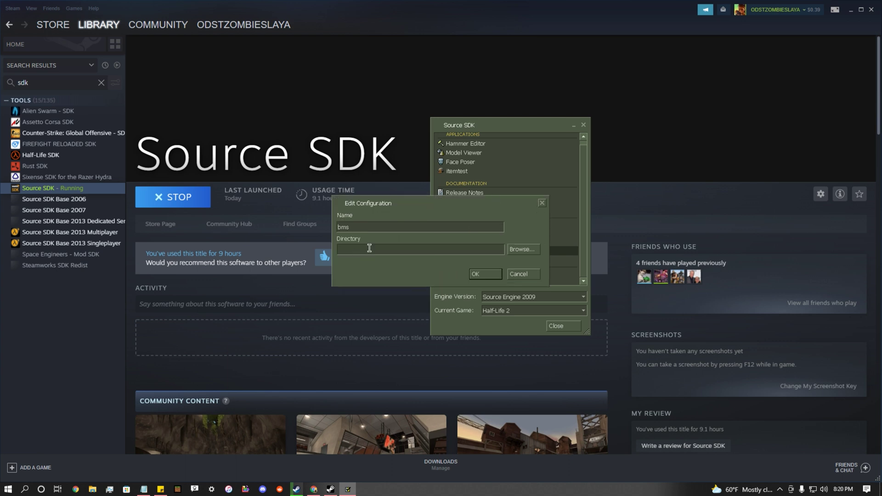
click(523, 249)
scroll(434, 259, down, 4)
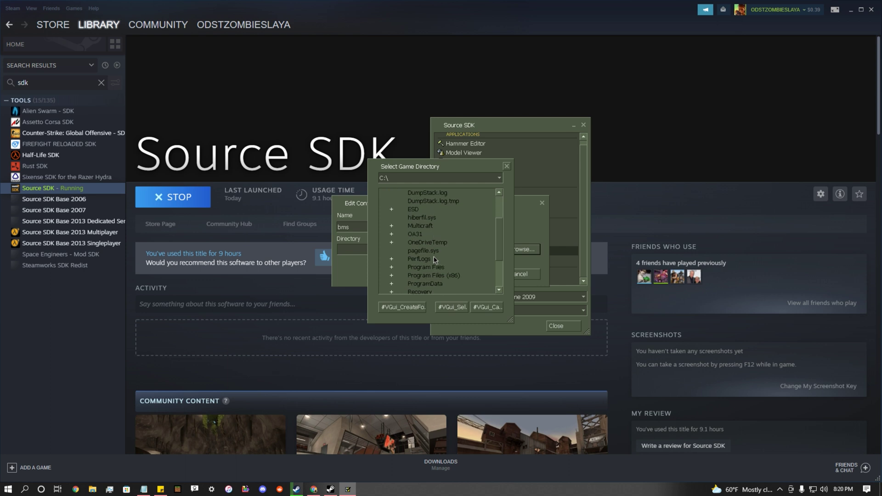
drag(441, 171, 603, 176)
click(652, 184)
click(546, 228)
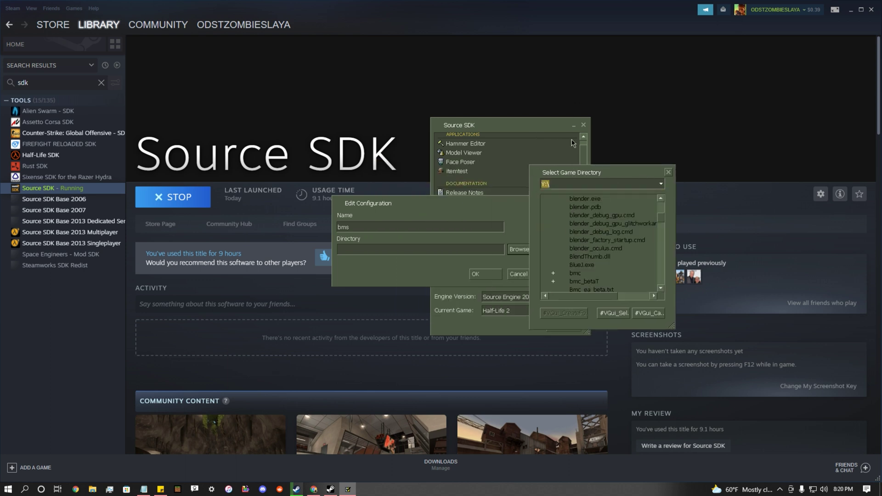
drag(607, 175, 622, 160)
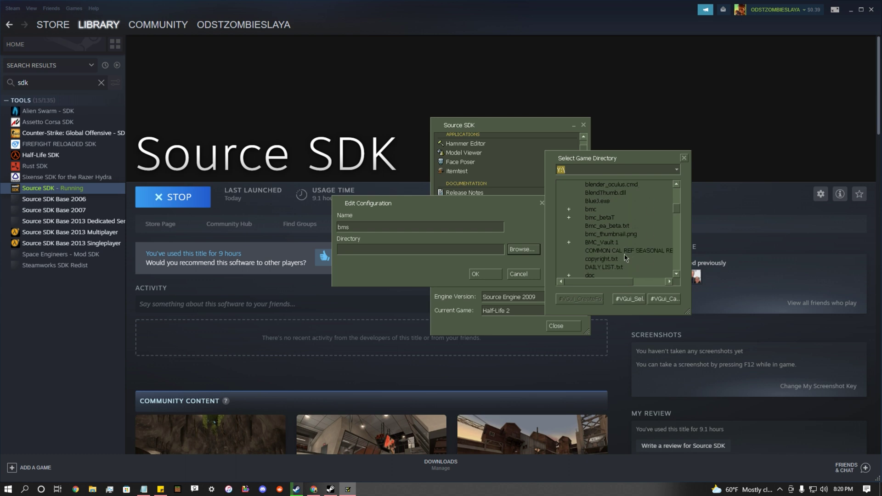
- Set the game directory to SteamLibrary\steamapps\common\Black Mesa\bms and save the configuration
scroll(621, 255, down, 5)
scroll(619, 254, down, 8)
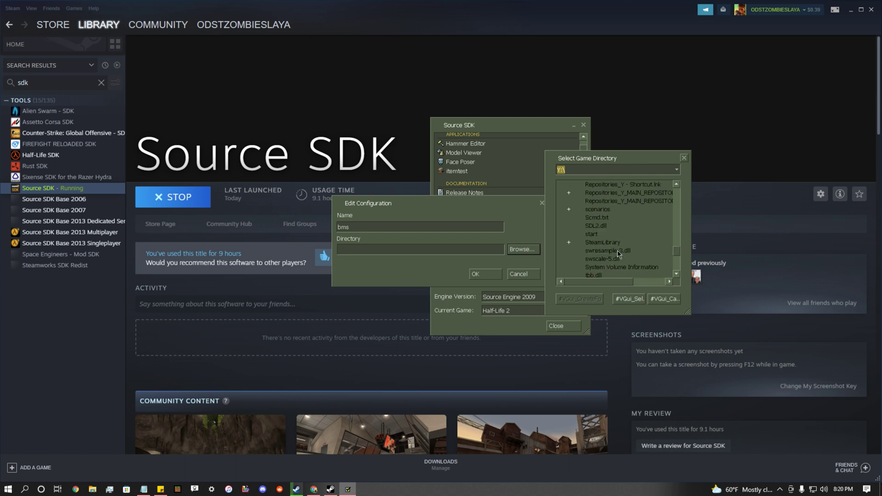
click(569, 242)
scroll(634, 203, down, 2)
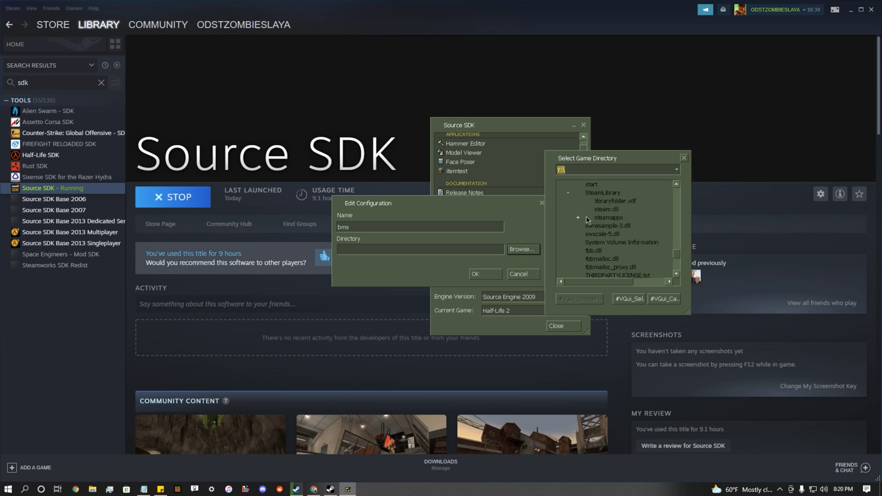
click(578, 217)
scroll(629, 226, down, 4)
scroll(627, 228, down, 8)
scroll(626, 227, up, 2)
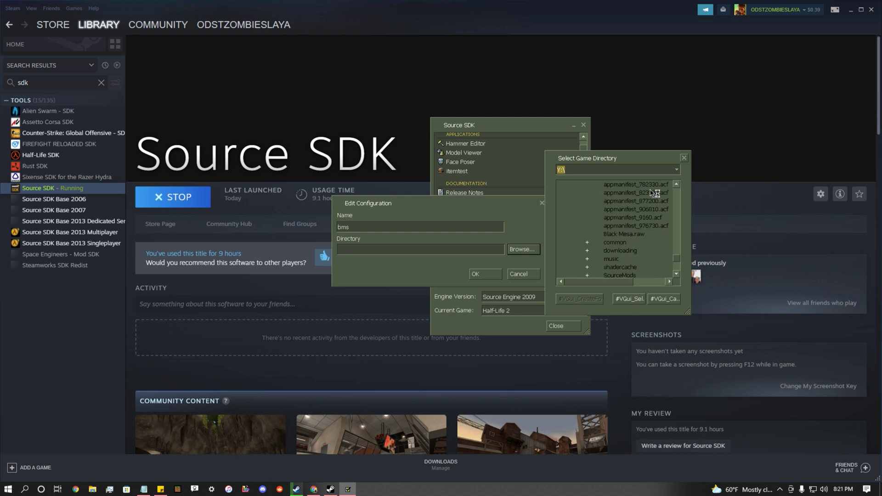
scroll(644, 197, down, 3)
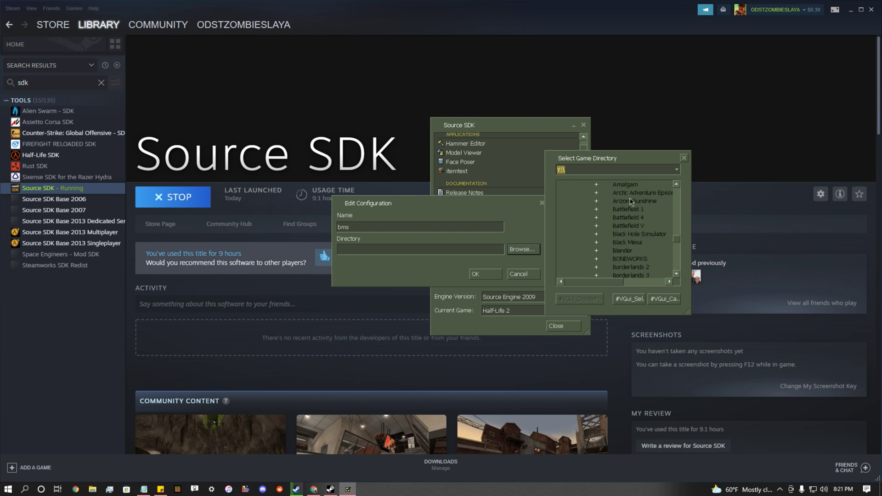
click(596, 242)
click(628, 260)
click(624, 303)
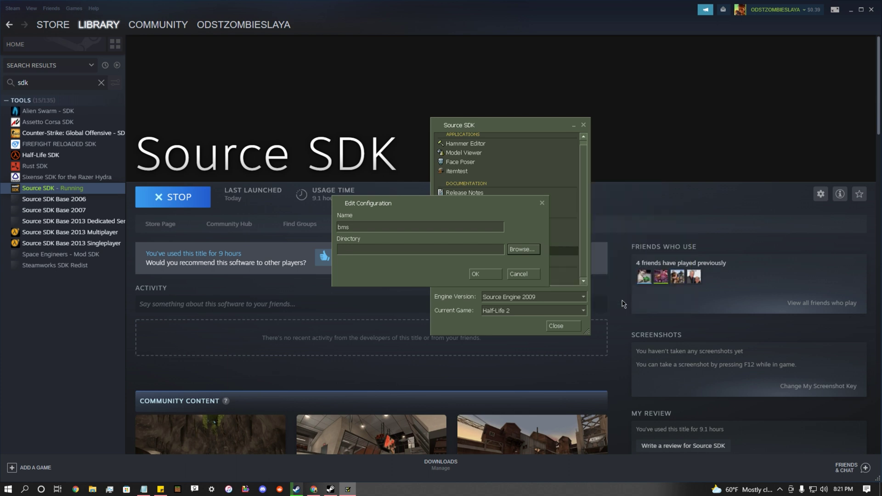
click(484, 275)
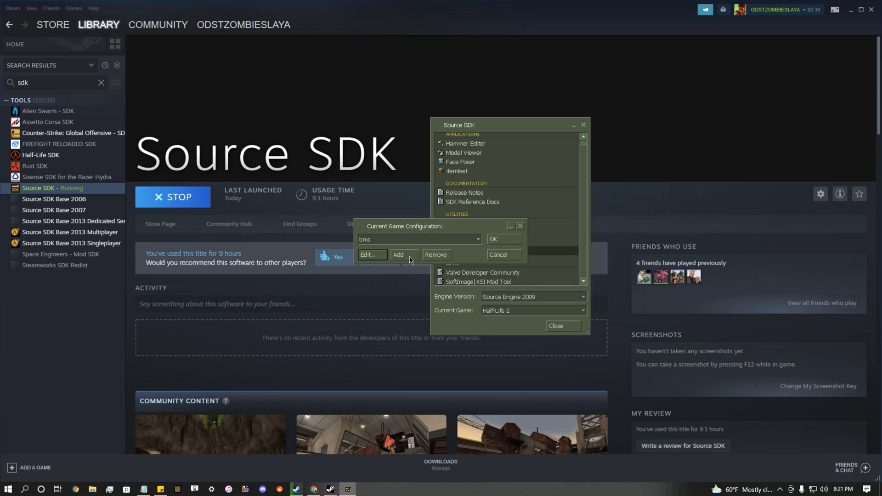
click(501, 239)
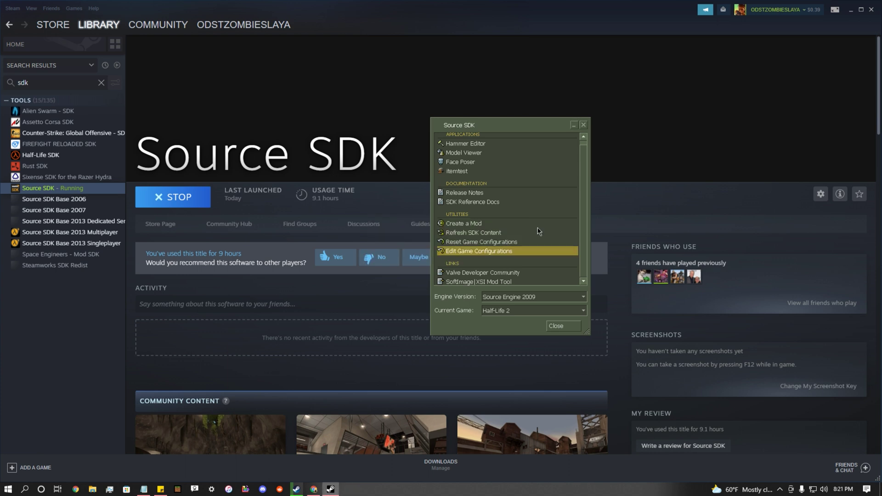
- Restart Source SDK with bms as the current game, then test-launch Hammer Editor and close it
click(582, 126)
click(307, 93)
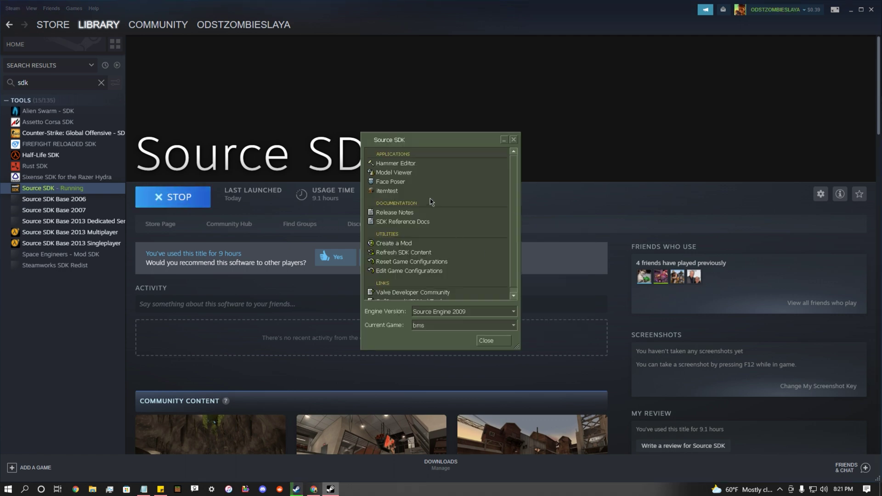
click(394, 165)
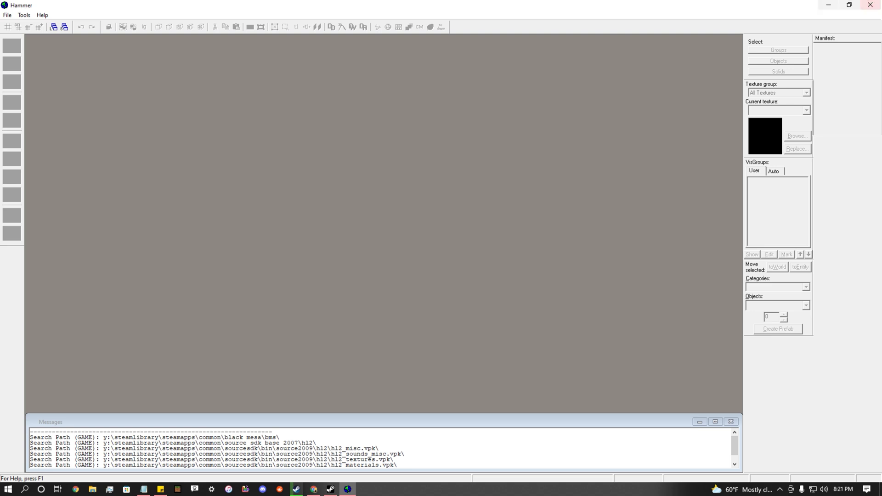
click(870, 5)
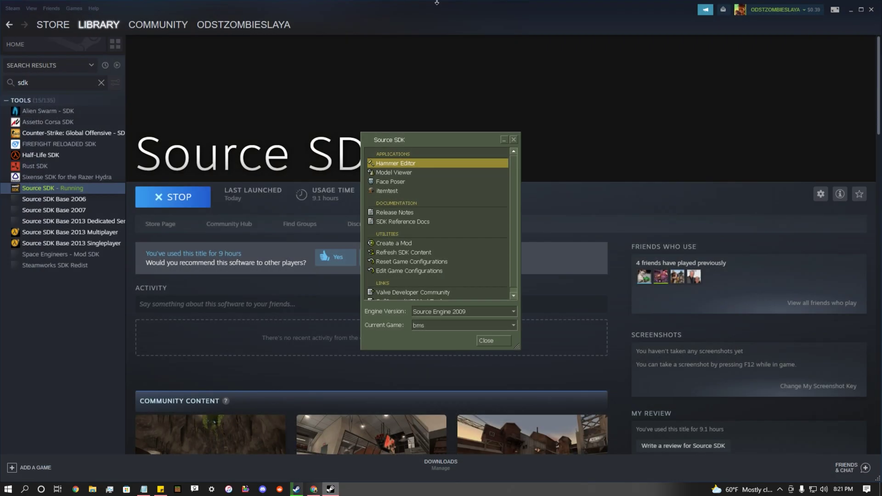
- Close the Source SDK launcher, stop it from running and close the Steam window
drag(452, 134, 465, 118)
click(509, 315)
click(443, 102)
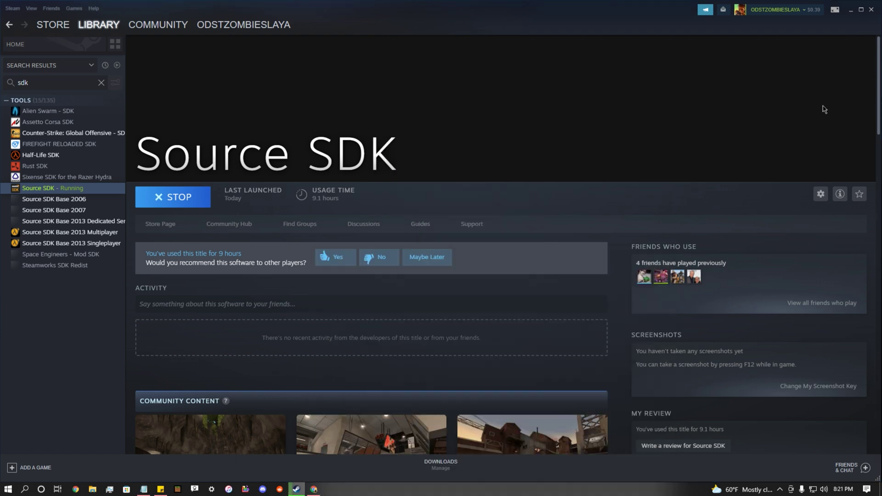
click(152, 202)
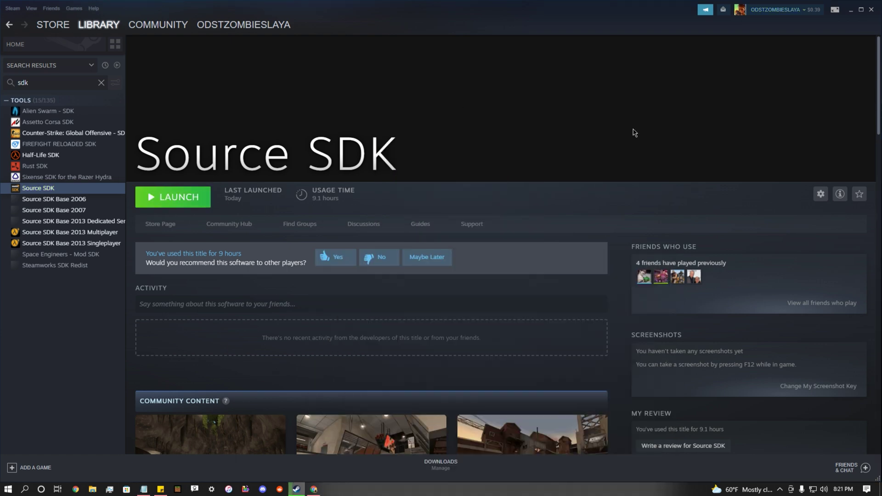
click(871, 9)
- Move the notes window aside and open the Black Mesa folder from its desktop shortcut
drag(378, 141, 242, 195)
click(322, 185)
click(371, 193)
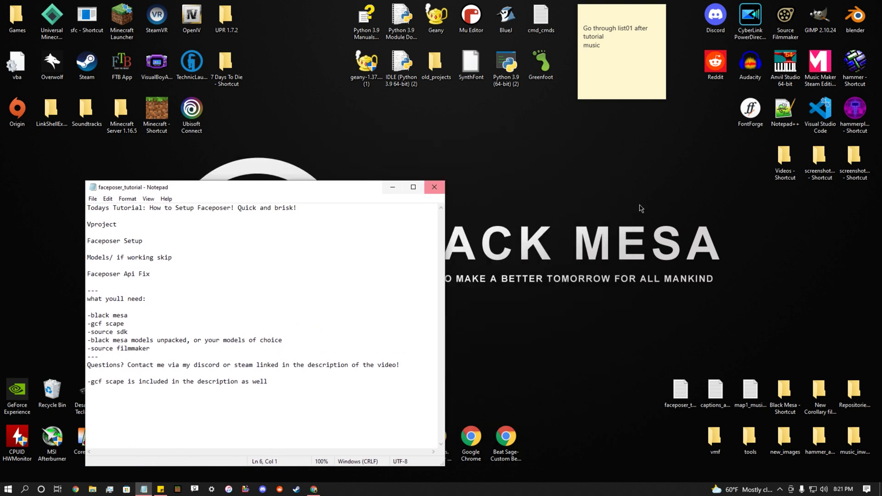
double_click(784, 391)
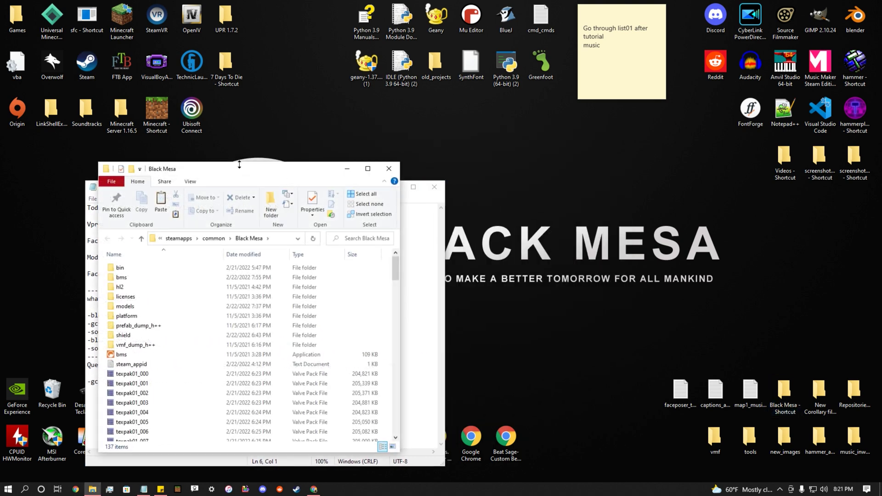
- Go into the Black Mesa bin folder and launch the hlfaceposer application
drag(251, 173, 669, 129)
double_click(535, 223)
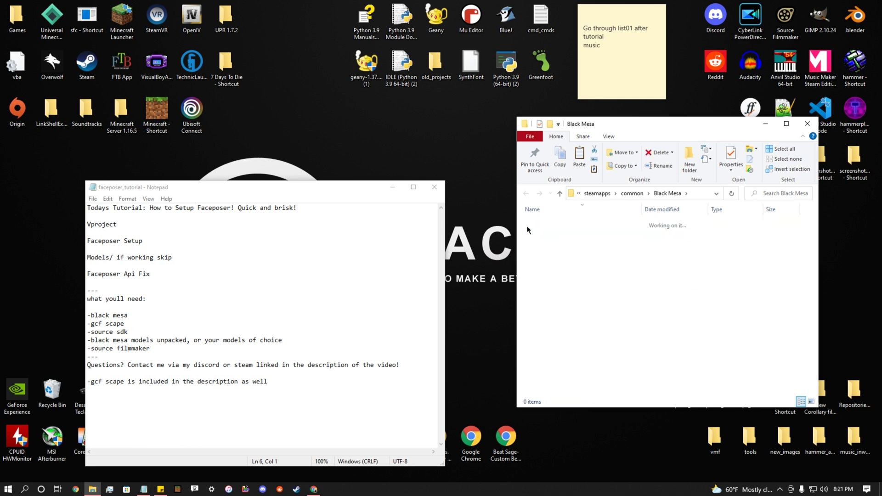
scroll(593, 315, down, 20)
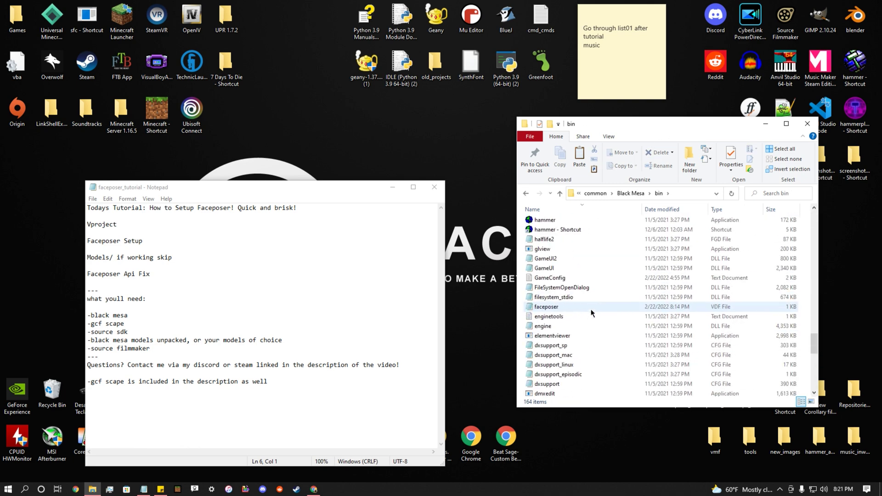
scroll(591, 312, up, 4)
click(536, 287)
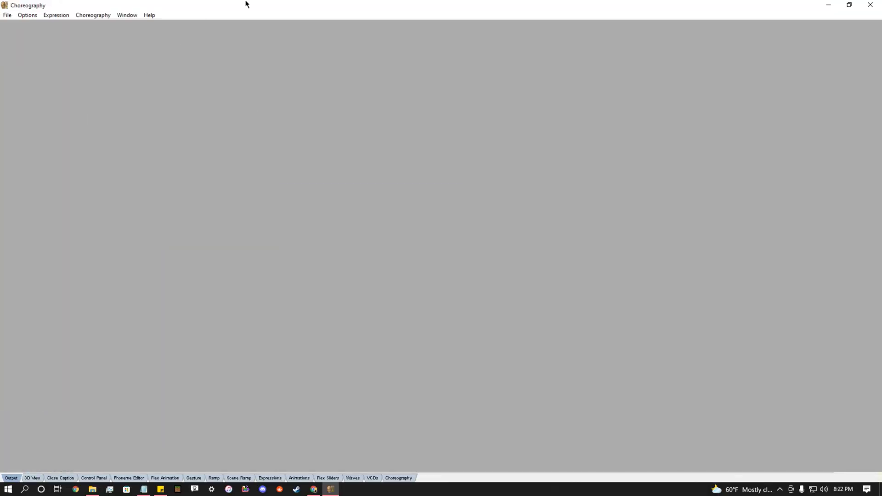
- Restore the Faceposer window from full screen and arrange it beside the notes window
drag(243, 10, 537, 75)
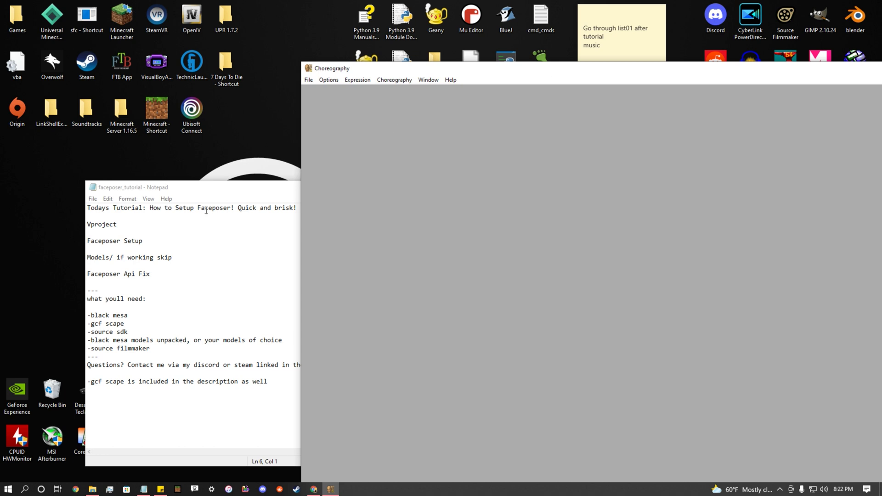
drag(212, 189, 143, 157)
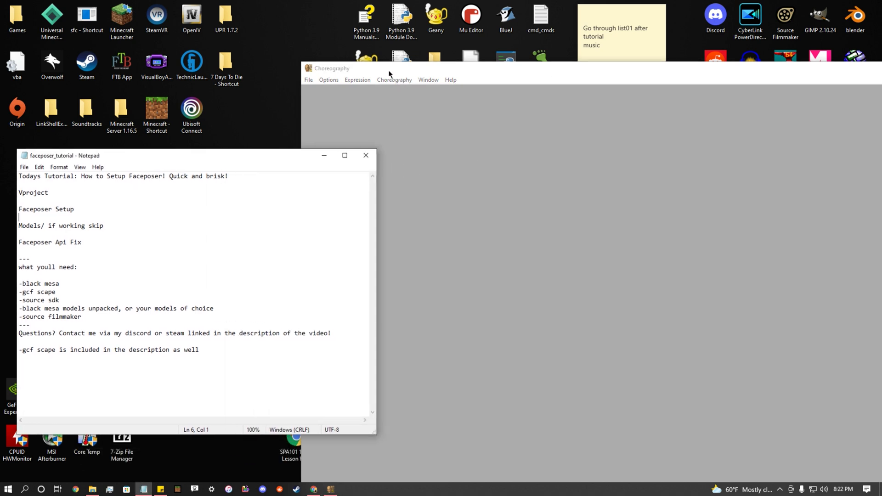
drag(389, 73, 366, 74)
- Start loading a model in Faceposer and look through the models root and its humans folder
click(286, 81)
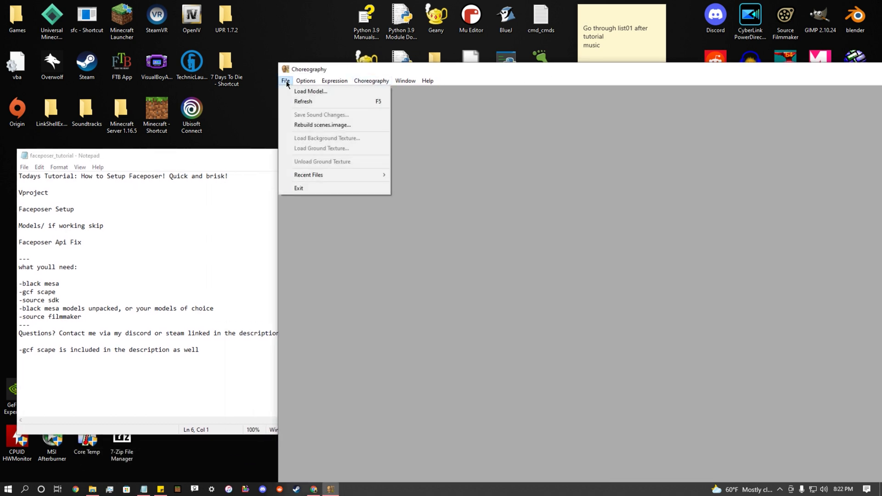
click(297, 91)
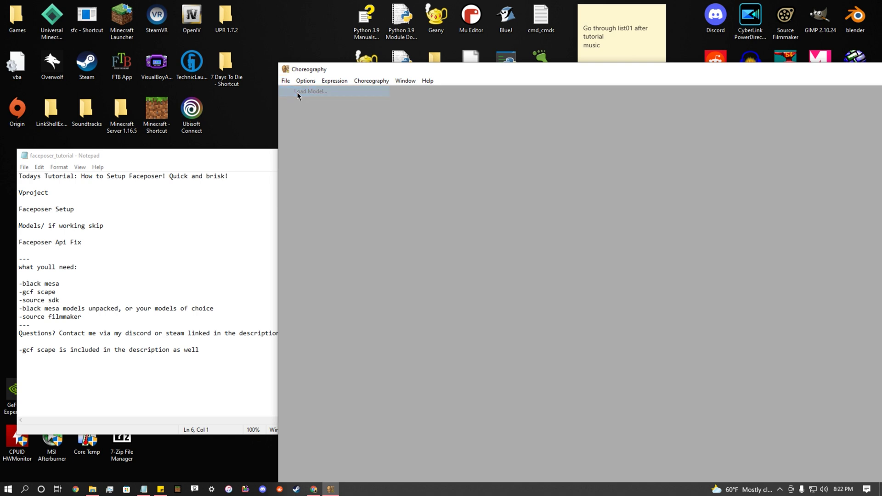
drag(633, 170, 483, 157)
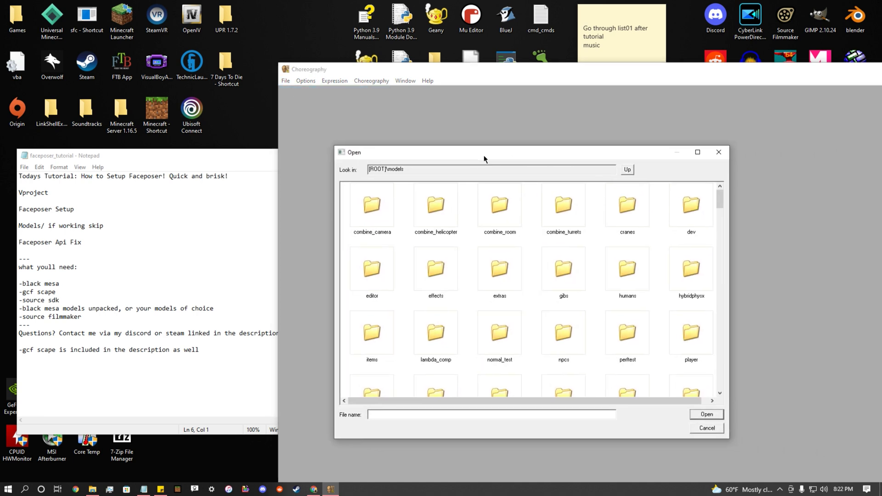
double_click(614, 281)
click(628, 170)
double_click(622, 272)
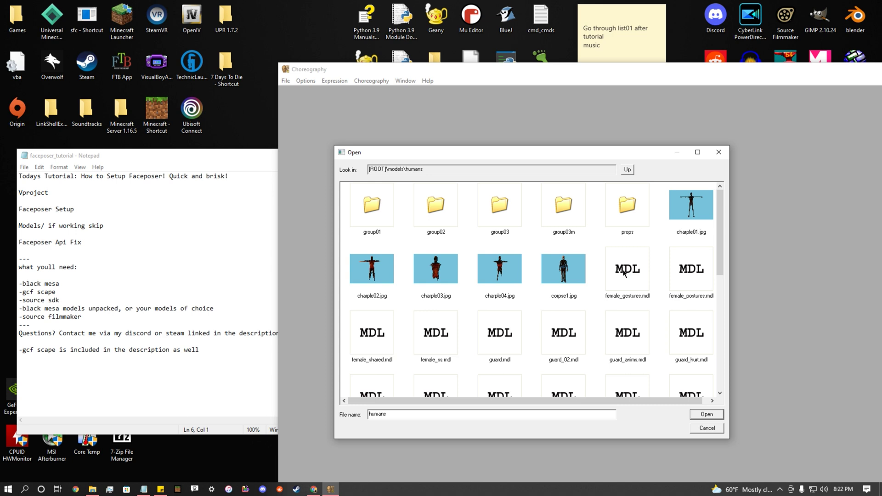
click(628, 170)
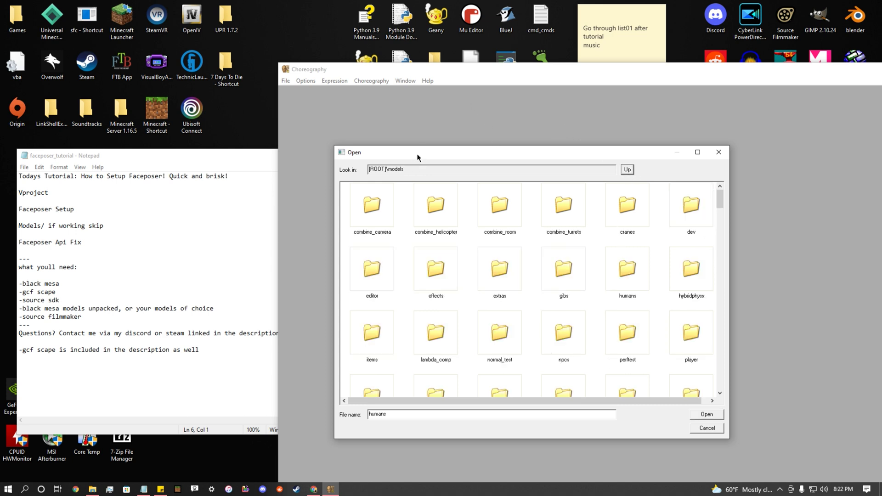
drag(417, 153, 471, 167)
drag(671, 159, 611, 154)
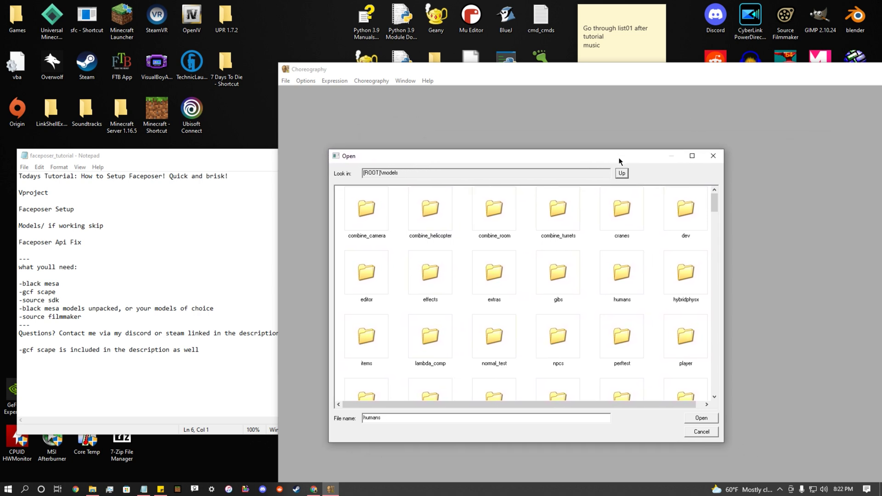
- Load scientist_female.mdl from the models\humans folder
double_click(622, 278)
scroll(610, 249, down, 10)
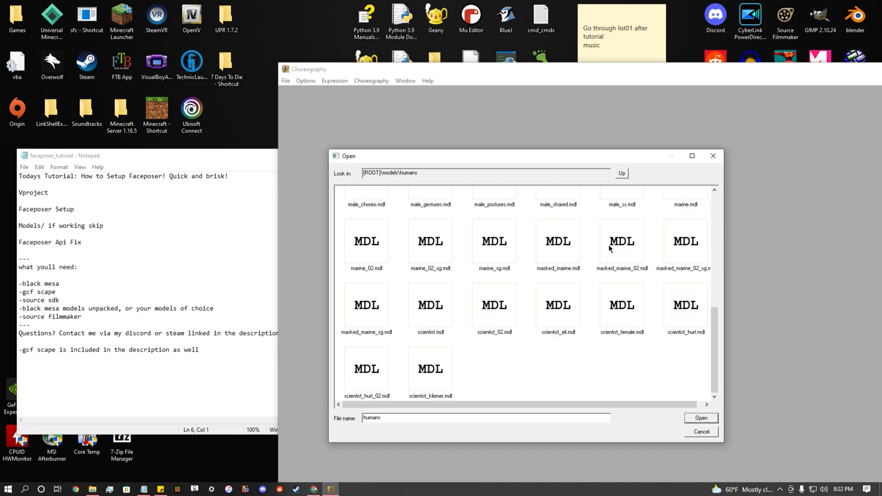
drag(592, 158, 590, 116)
double_click(628, 255)
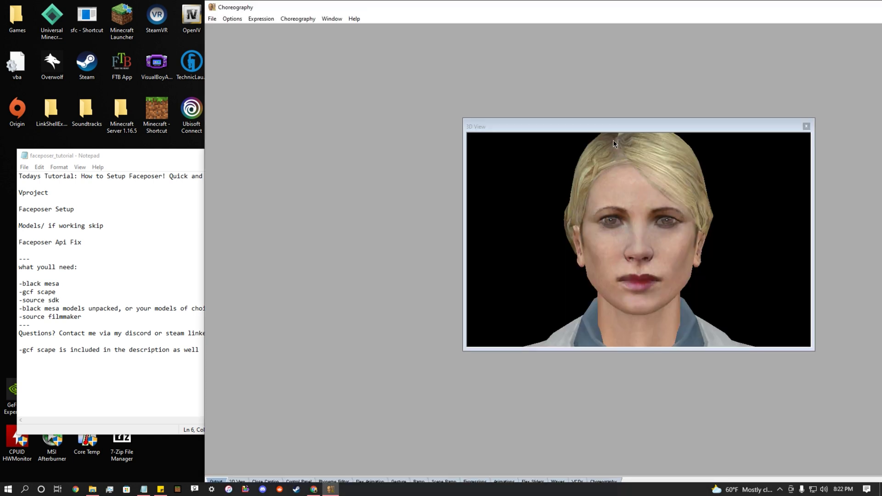
- Zoom out and rotate the scientist model in the 3D View, and lower the Faceposer window
right_drag(610, 141, 712, 219)
mouse_move(713, 219)
mouse_down()
mouse_move(648, 214)
mouse_move(707, 205)
mouse_up()
drag(742, 10, 741, 48)
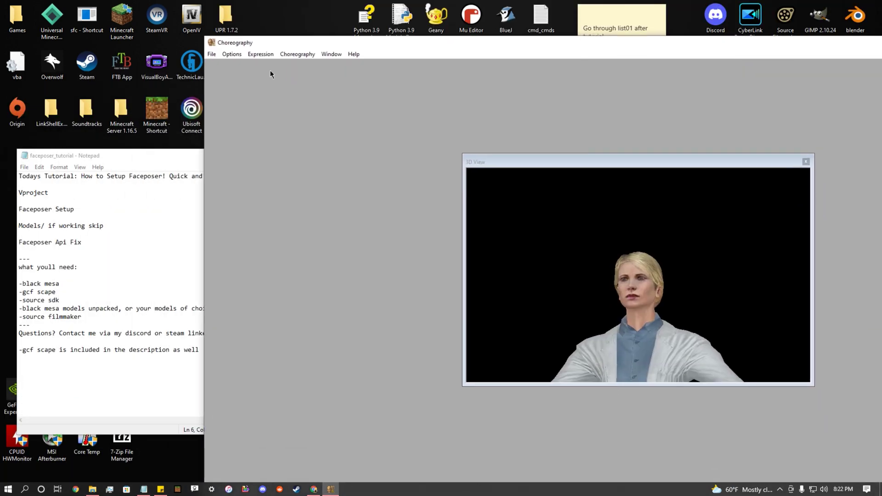
- Reopen the model loading dialog, look into the models\humans folder, and bring the notes window to the front
key(ctrl+o)
scroll(536, 233, down, 3)
scroll(537, 234, up, 3)
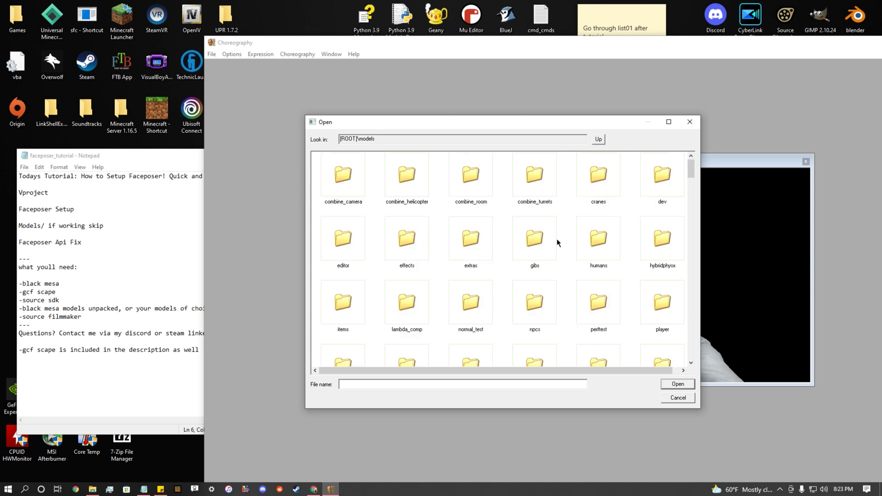
double_click(607, 246)
click(599, 140)
drag(427, 120, 449, 125)
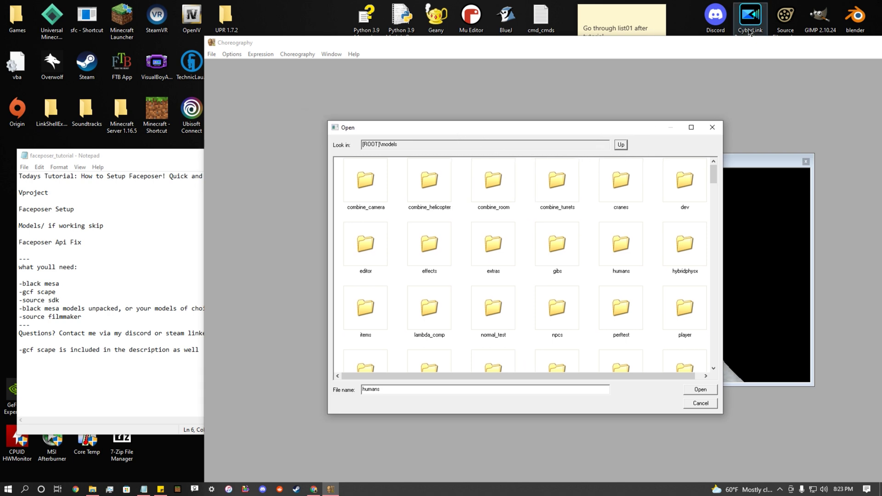
drag(137, 157, 140, 151)
click(75, 279)
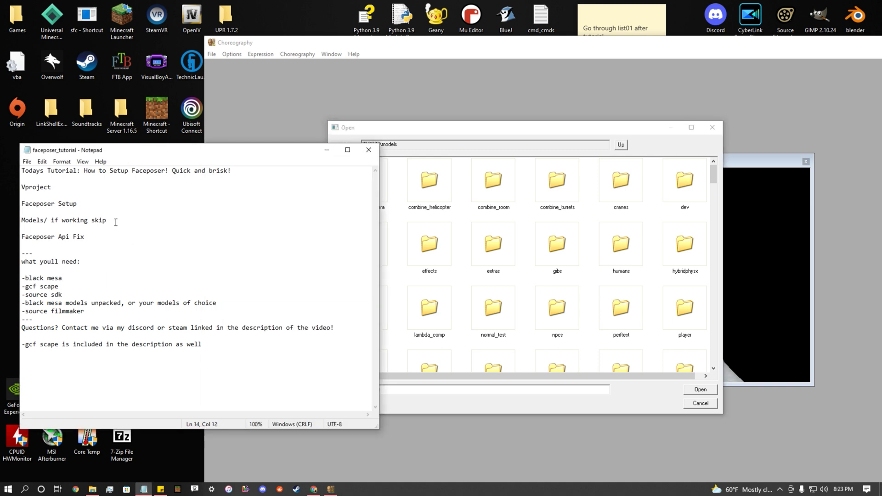
- Dismiss the model loading dialog and close Faceposer
click(501, 46)
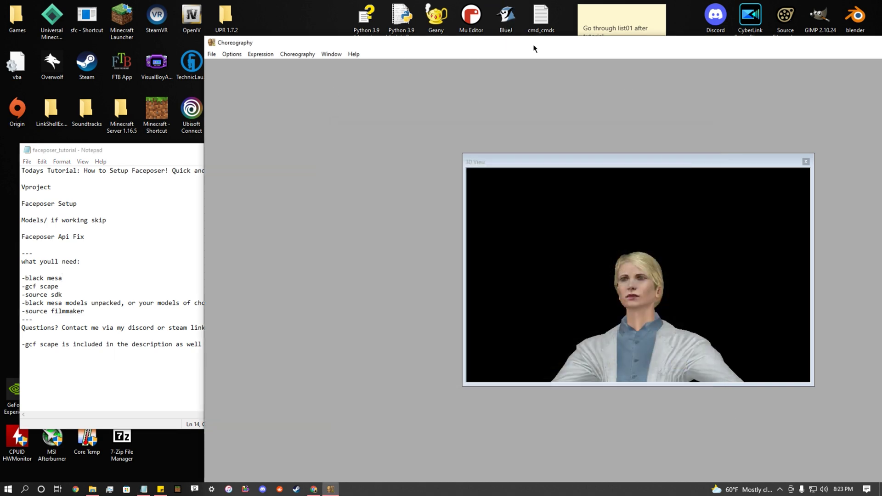
drag(531, 47, 270, 113)
click(804, 103)
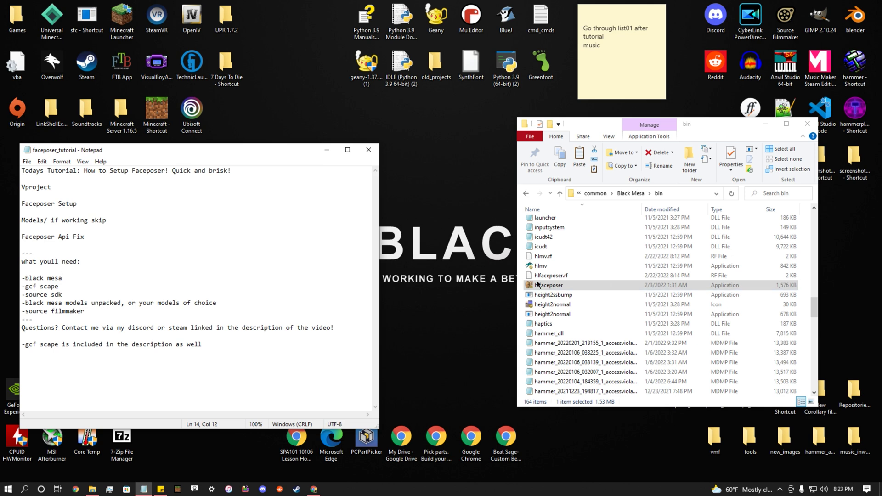
- Go from bin to the Black Mesa bms folder and open bms_models_dir in GCFScape
drag(608, 125, 494, 132)
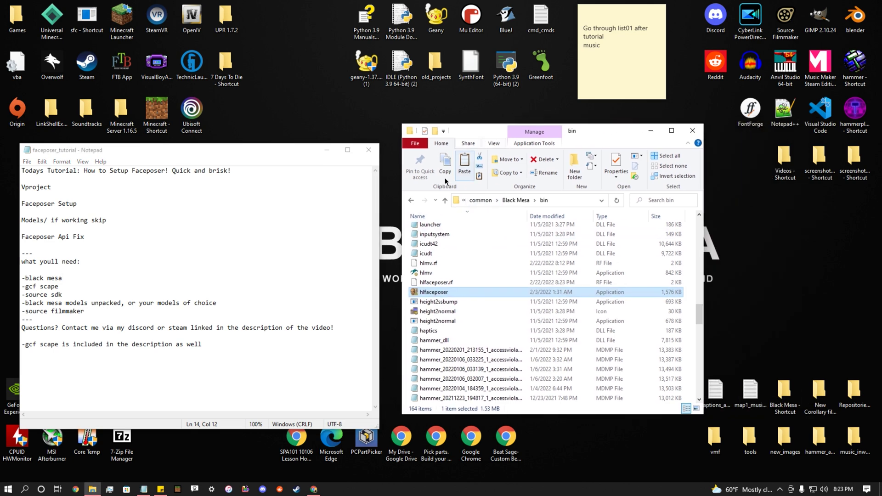
click(412, 202)
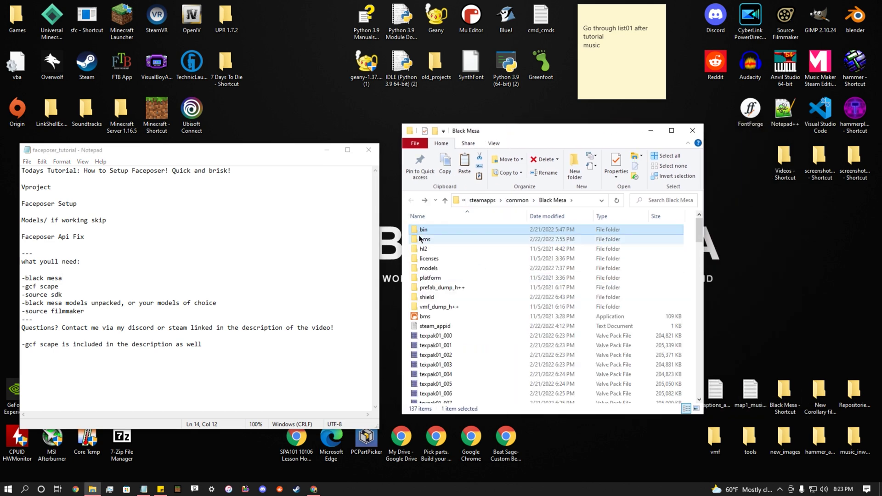
double_click(480, 239)
scroll(498, 275, down, 15)
scroll(498, 274, down, 4)
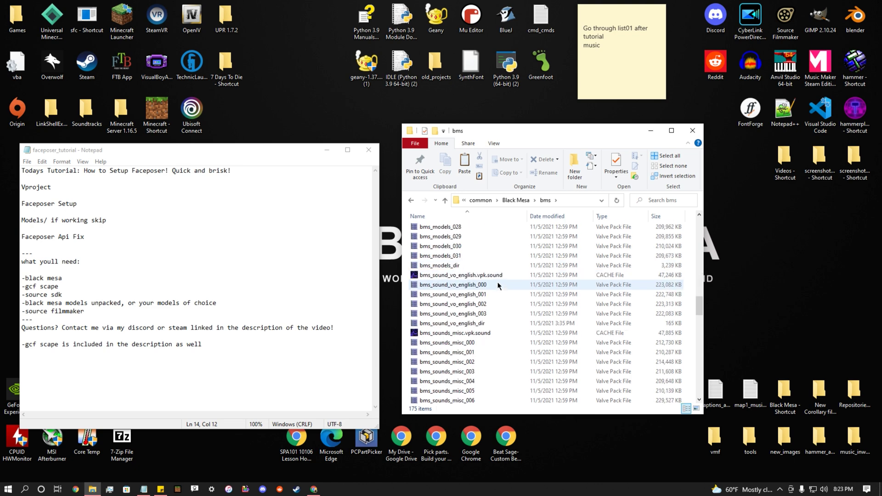
double_click(439, 372)
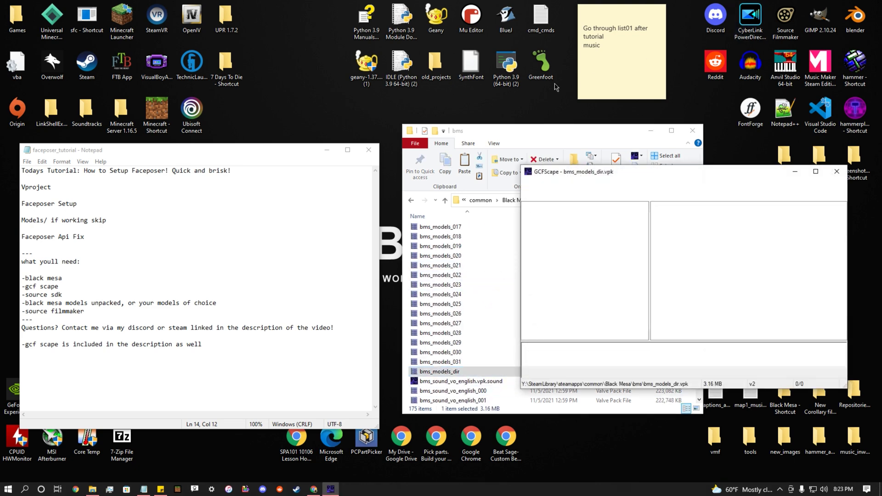
- Try to extract the package's models folder, cancel the destination choice and close GCFScape
right_click(491, 189)
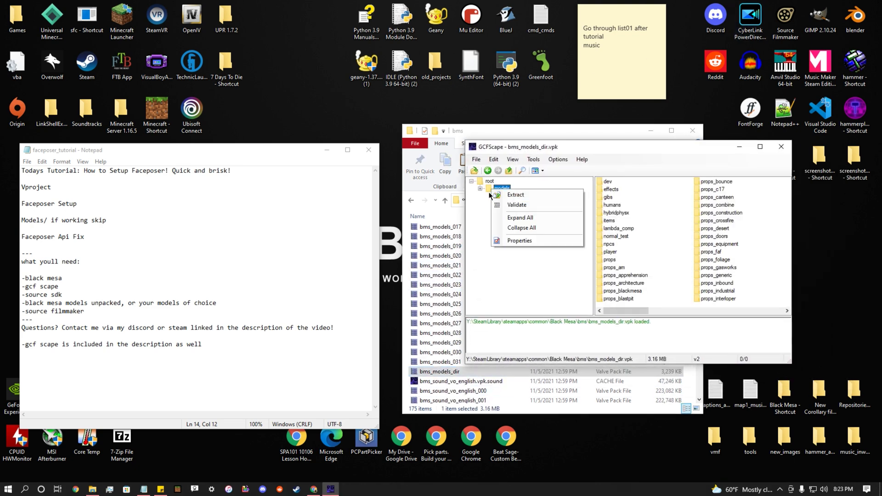
click(516, 196)
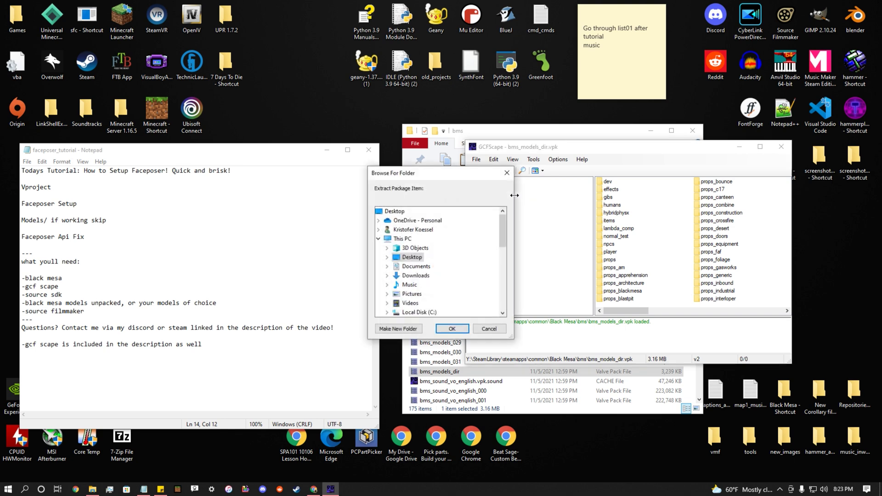
click(507, 173)
drag(598, 153, 579, 153)
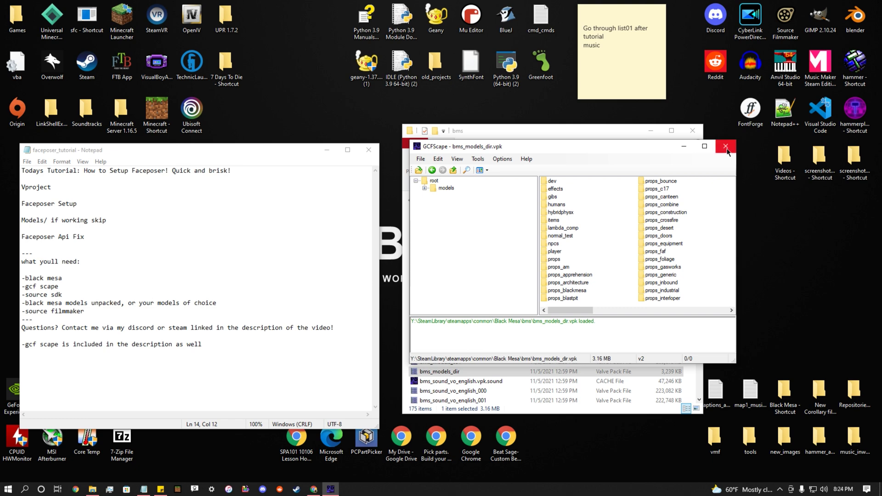
click(761, 147)
- Open a second Black Mesa folder window from the desktop shortcut, place it beside the first, and enter bms
drag(582, 139, 571, 118)
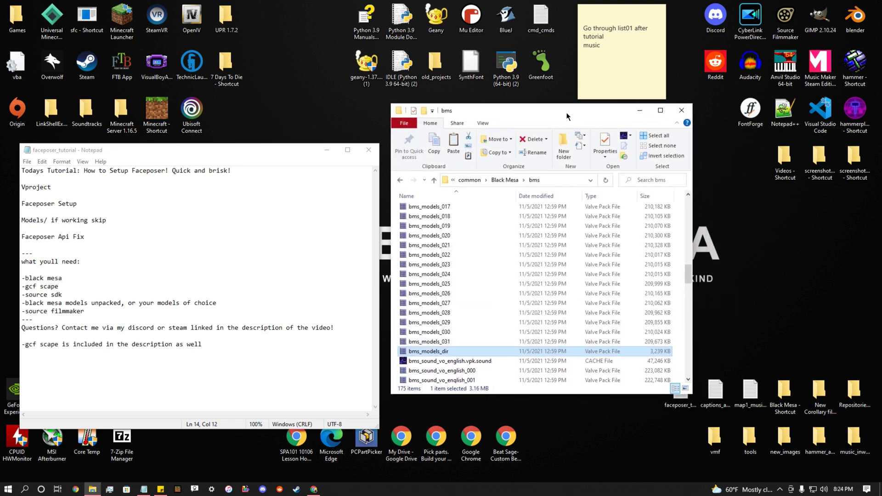
click(785, 395)
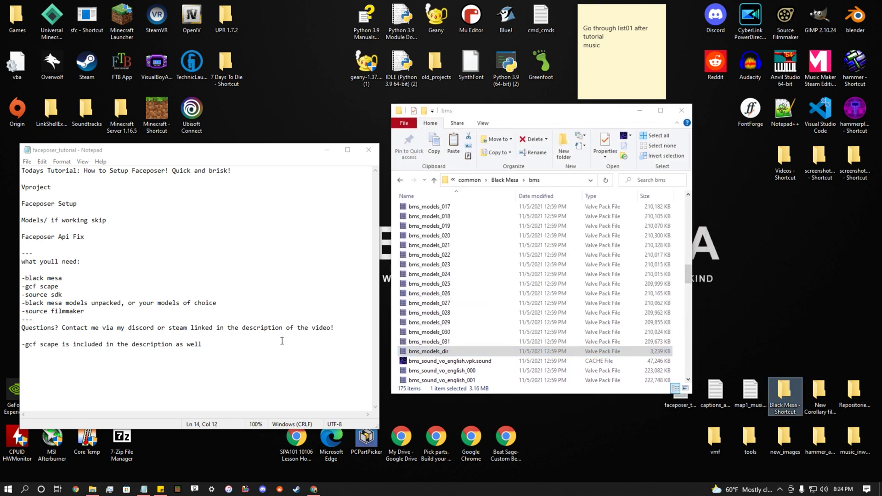
double_click(785, 395)
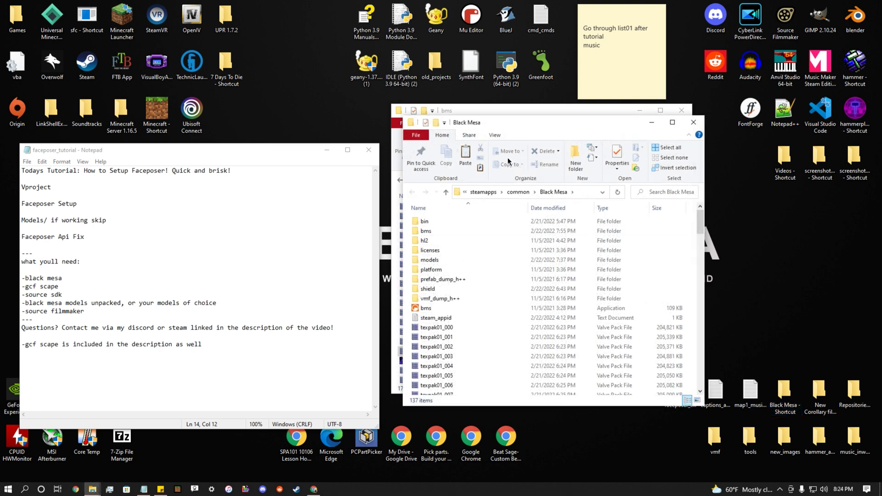
drag(479, 124, 568, 150)
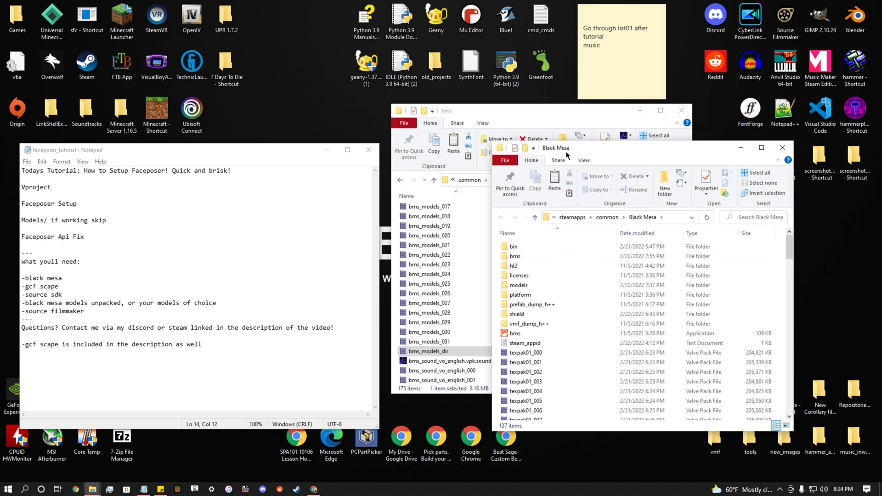
double_click(521, 256)
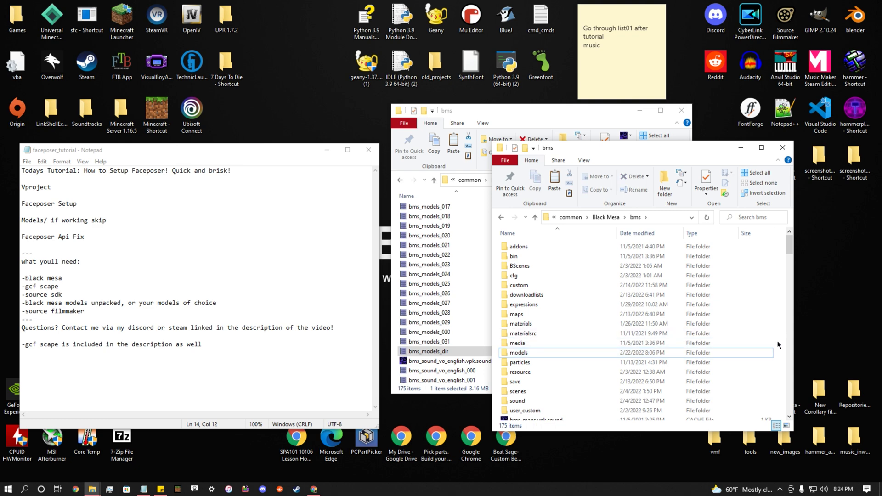
- Open the models folder inside bms, examine the unpacked model folders and files, and go back to bms
scroll(683, 329, down, 10)
scroll(683, 330, up, 5)
double_click(673, 334)
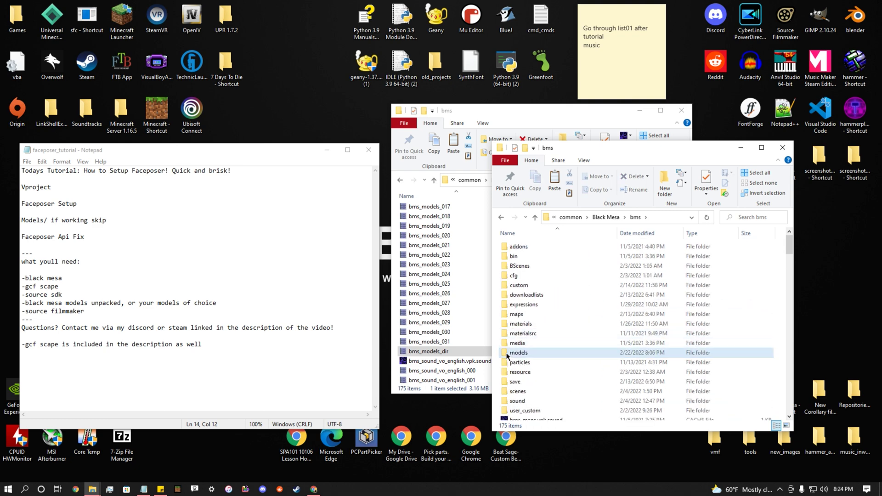
drag(588, 149, 541, 91)
scroll(564, 285, down, 20)
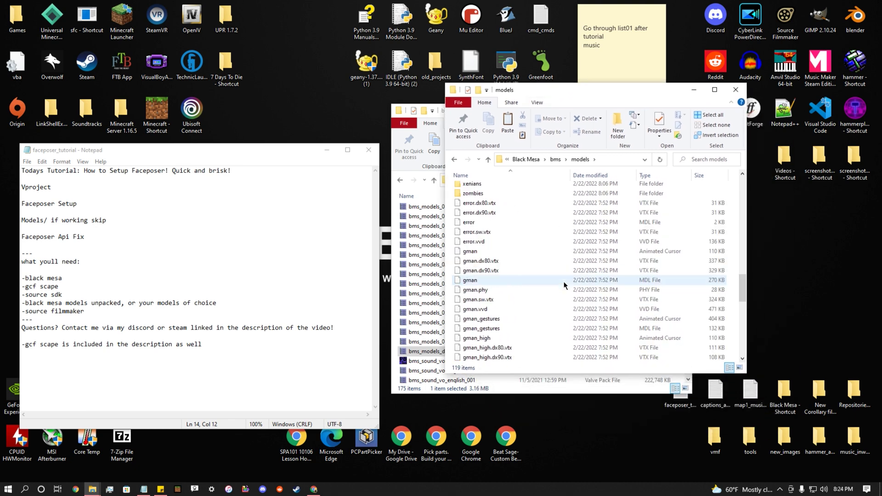
scroll(564, 285, down, 1)
scroll(564, 284, up, 20)
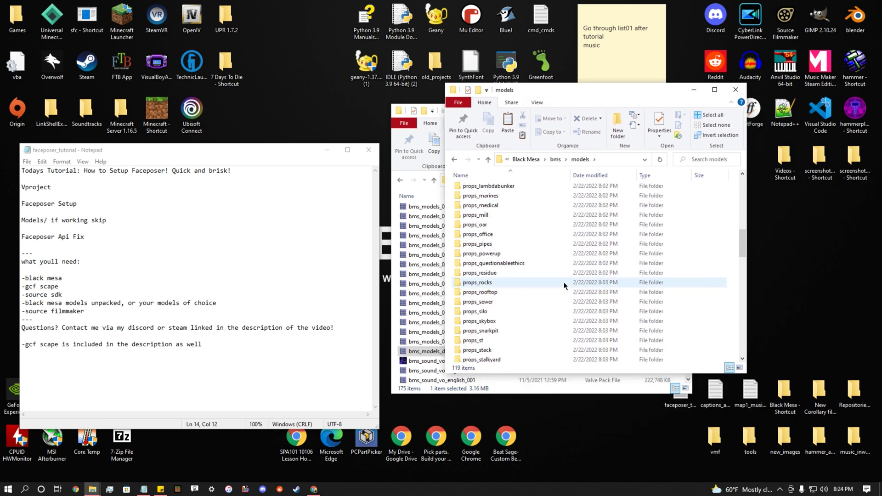
scroll(564, 285, up, 5)
key(alt+Left)
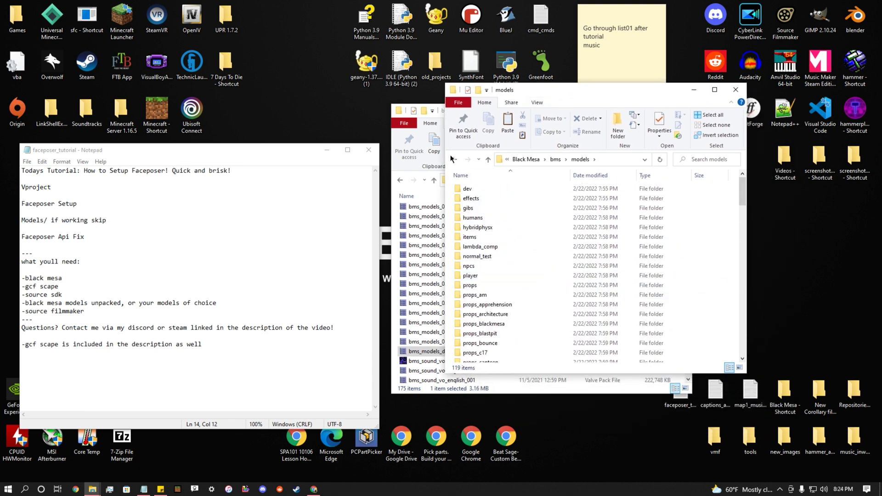
- Locate the models folder inside bms, and close both Black Mesa folder windows
click(732, 290)
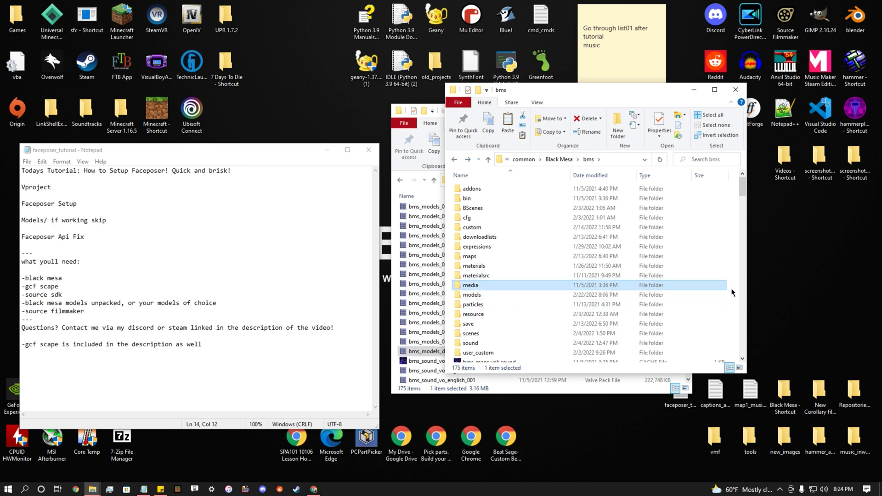
click(715, 295)
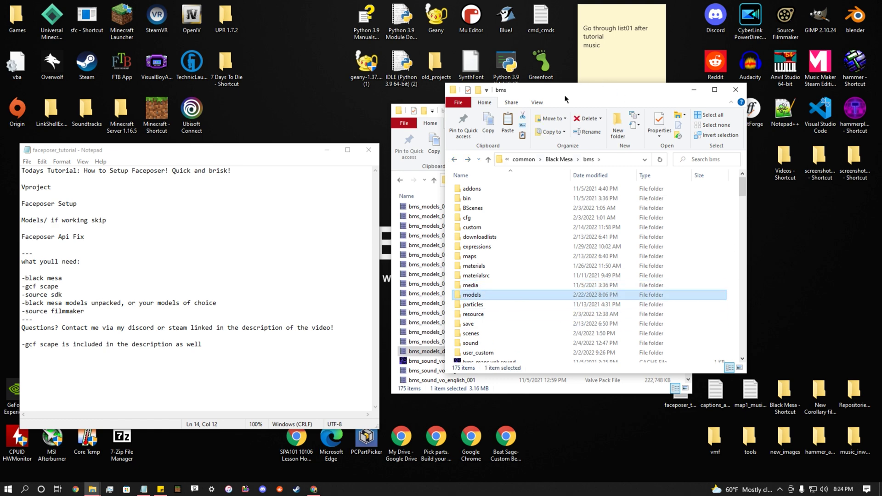
drag(565, 99, 663, 118)
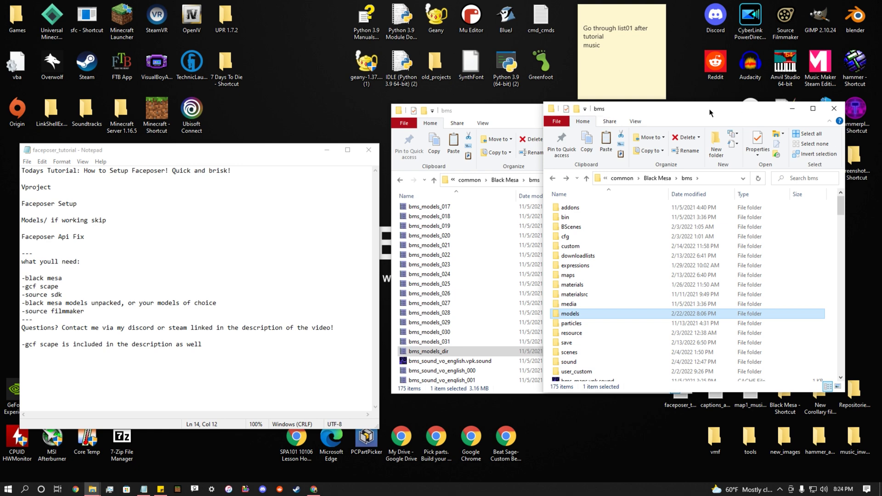
drag(710, 112, 655, 109)
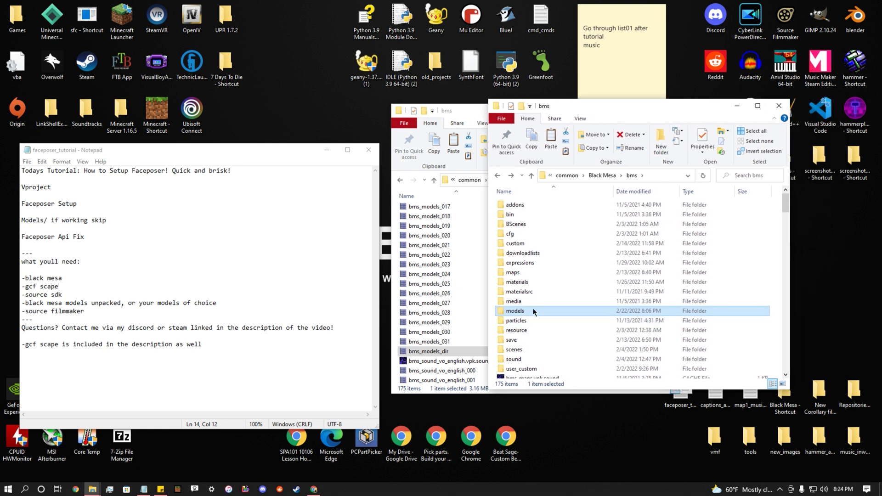
scroll(537, 303, down, 4)
scroll(537, 303, up, 4)
click(497, 176)
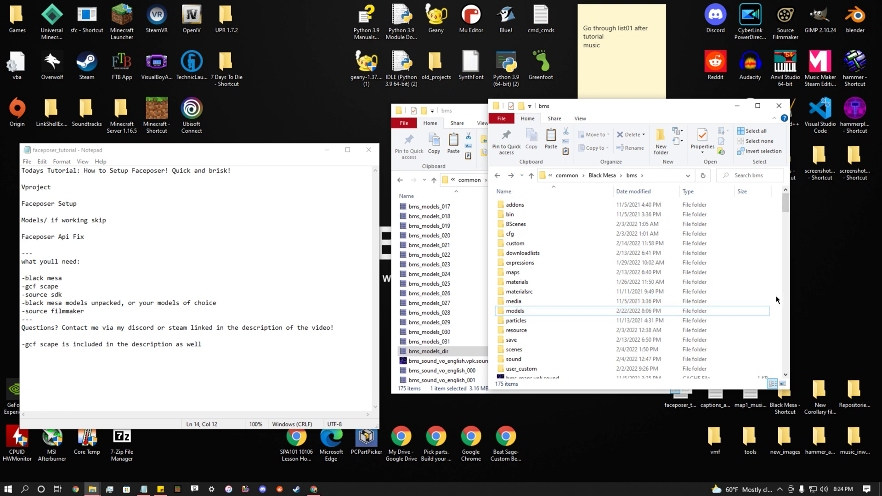
click(779, 106)
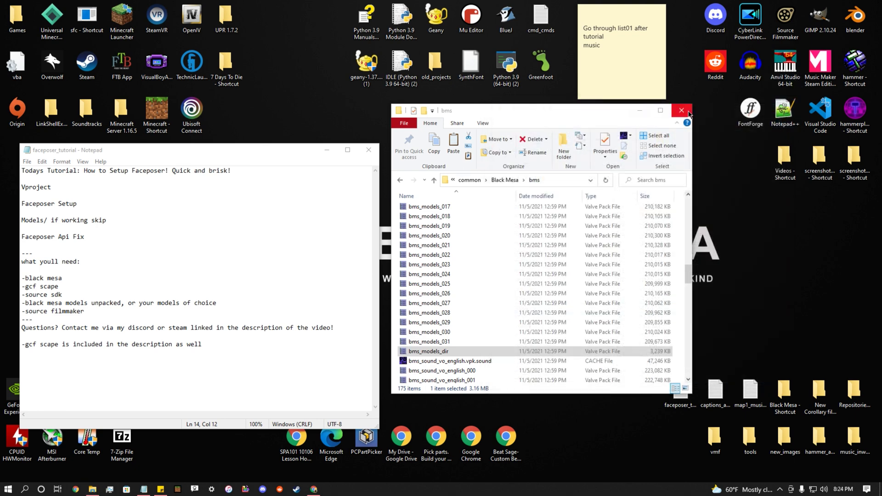
click(689, 112)
- Move the tutorial notes aside, switch to Steam and launch Source SDK from the library's tools
drag(233, 153, 605, 150)
double_click(88, 68)
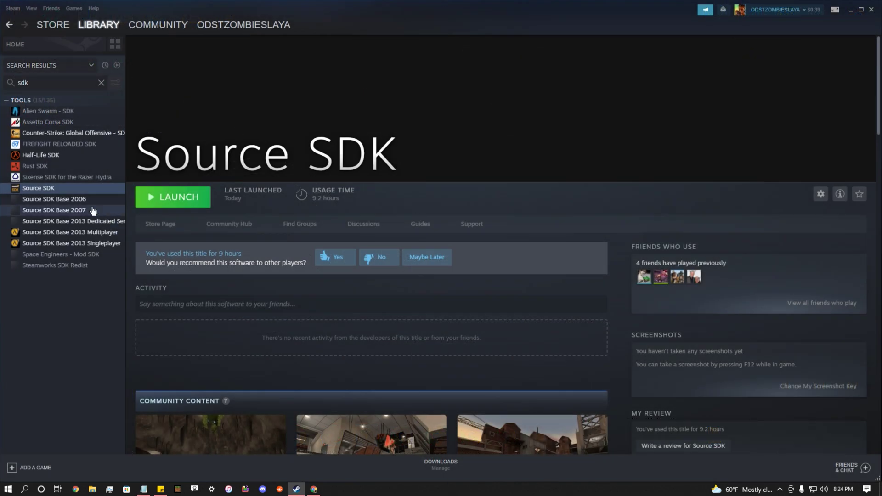
double_click(60, 190)
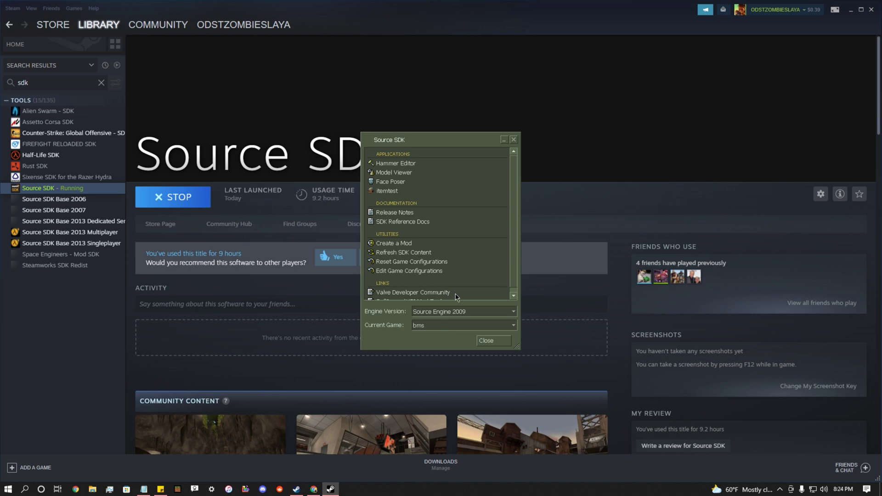
- Reset Source SDK's game configurations to their default values and acknowledge the completion
click(390, 263)
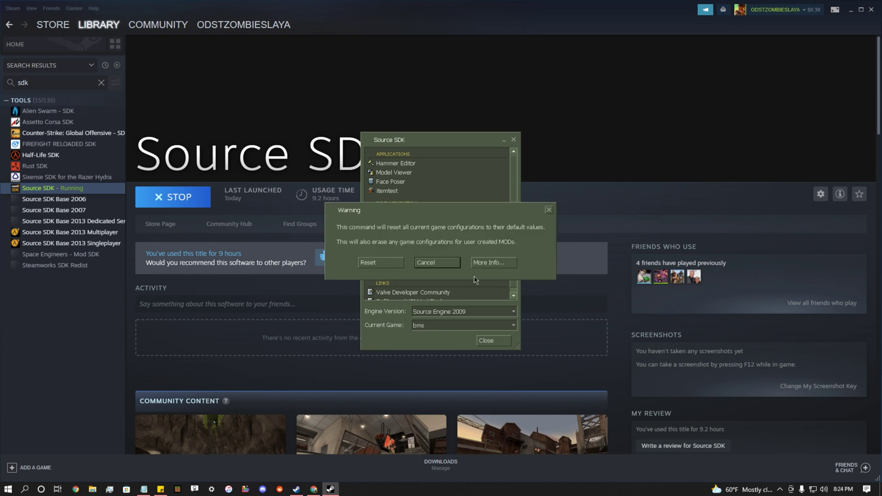
click(385, 264)
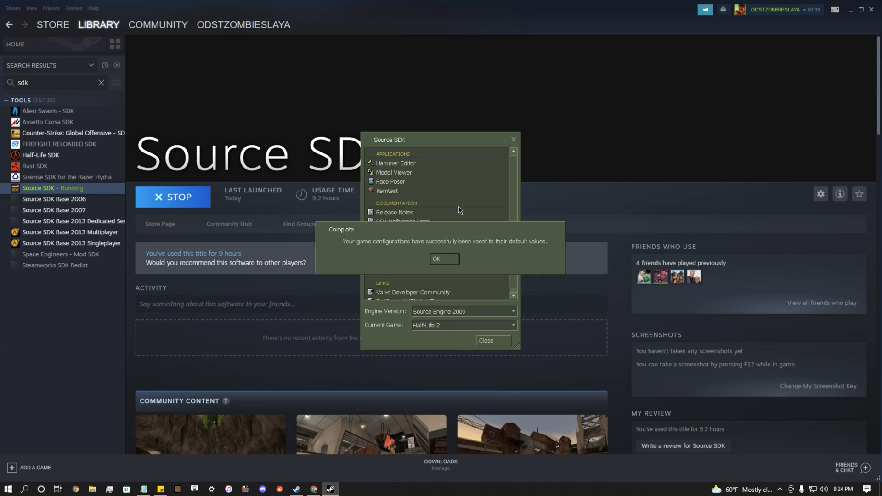
click(453, 260)
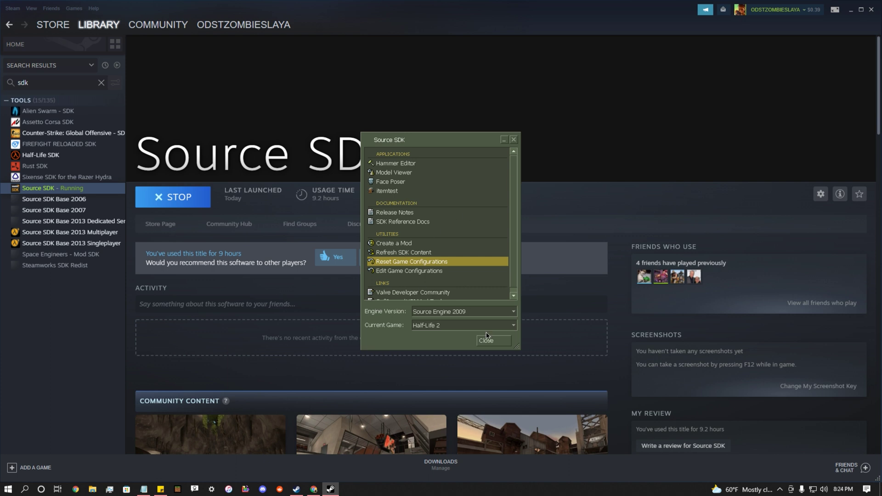
- Add a new game configuration named bms and start choosing its game directory on the Y:\ drive
click(399, 271)
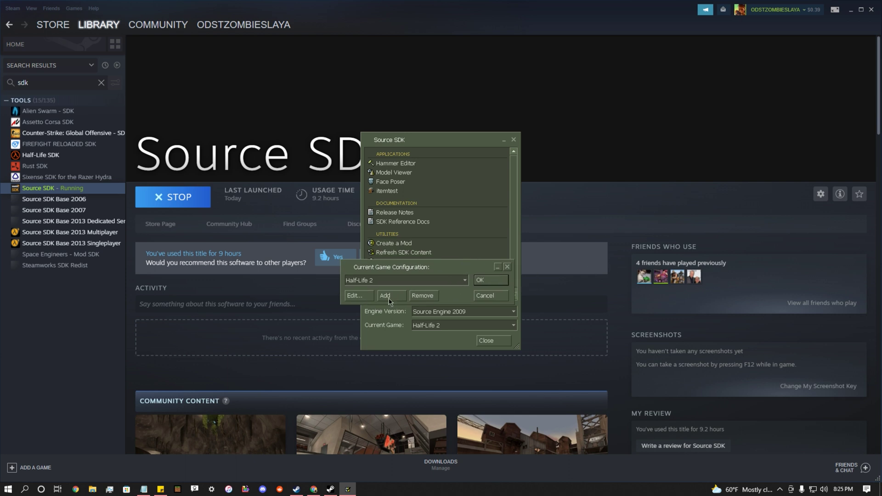
click(399, 297)
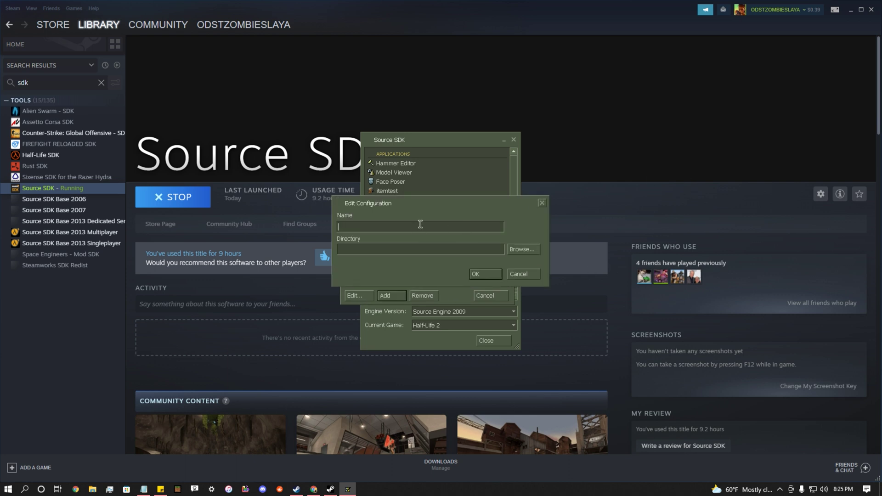
click(528, 251)
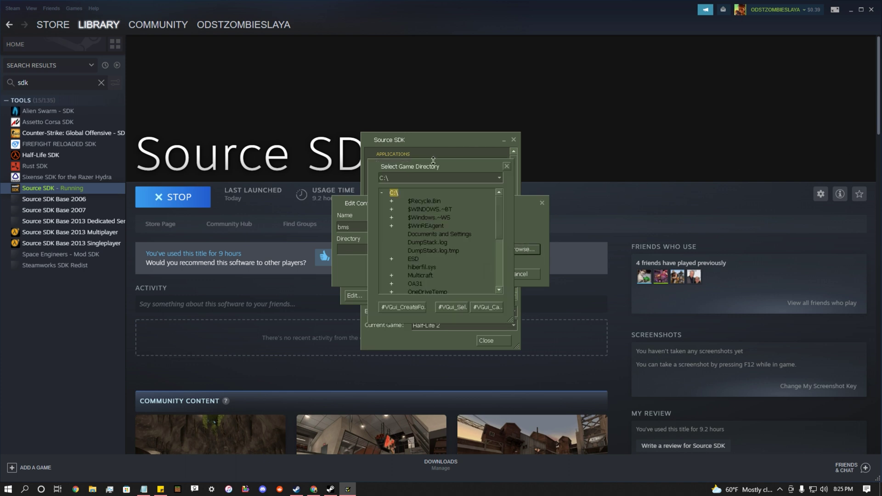
drag(452, 168, 642, 161)
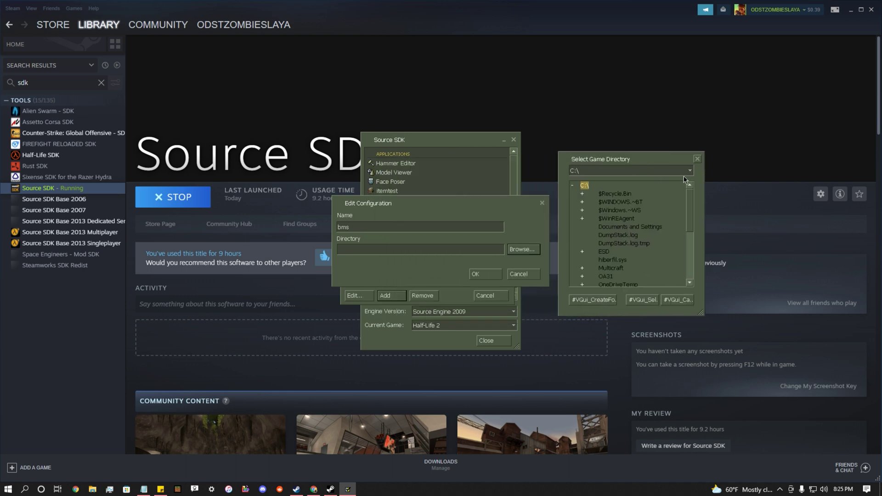
click(578, 213)
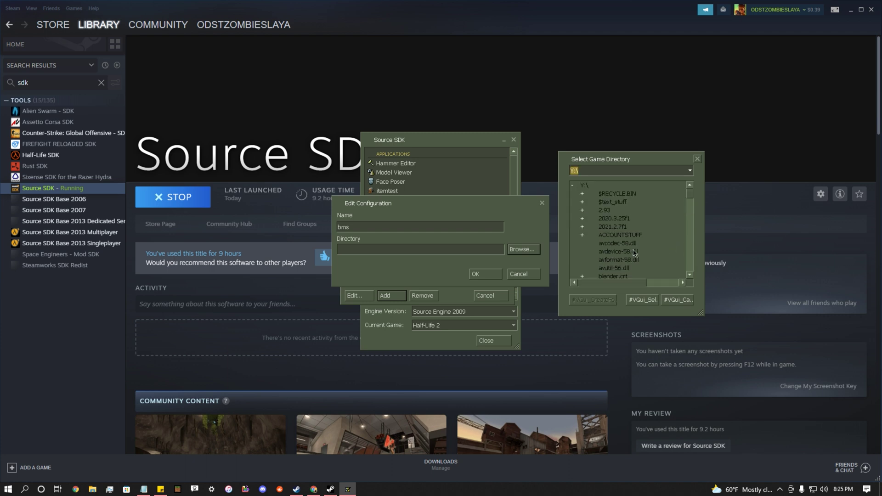
- Expand the Y:\ drive's SteamLibrary\steamapps\common folder in the game directory tree
scroll(633, 252, down, 9)
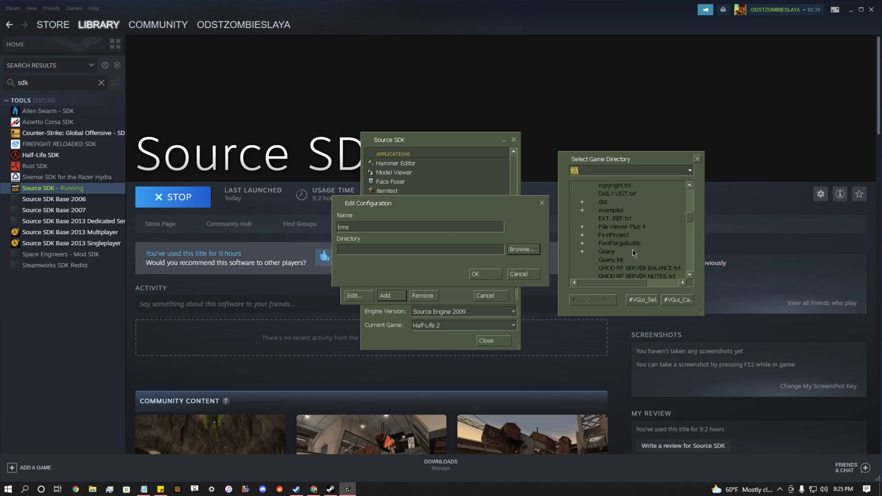
scroll(633, 253, down, 8)
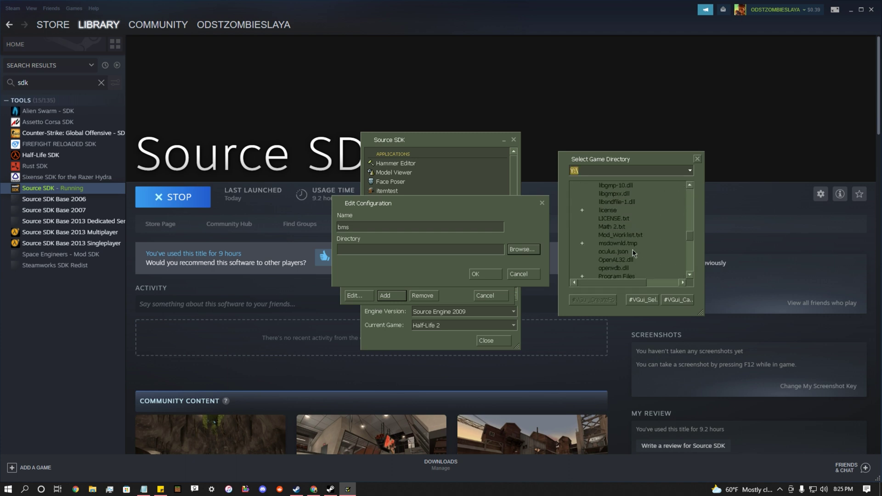
scroll(633, 252, down, 6)
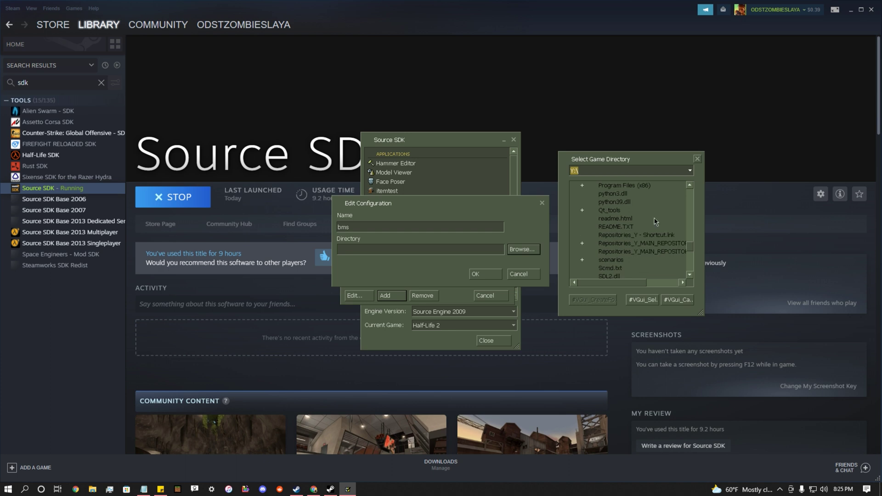
scroll(654, 218, down, 3)
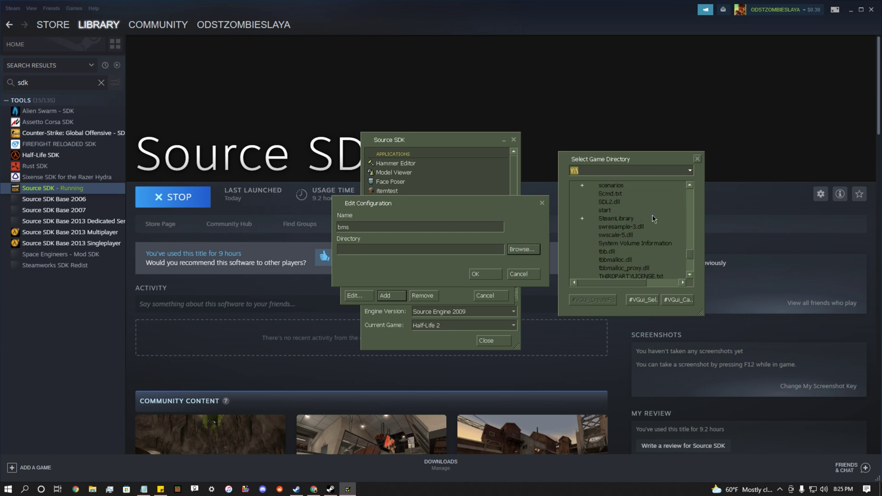
scroll(617, 221, down, 1)
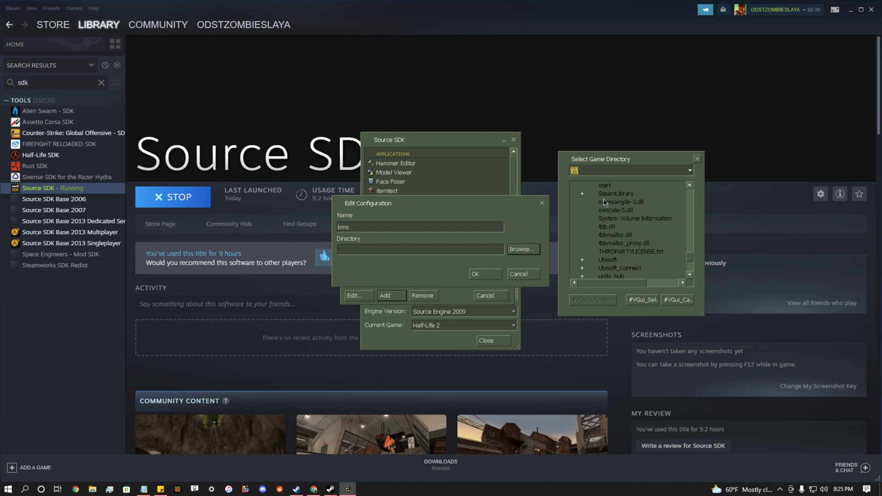
click(582, 194)
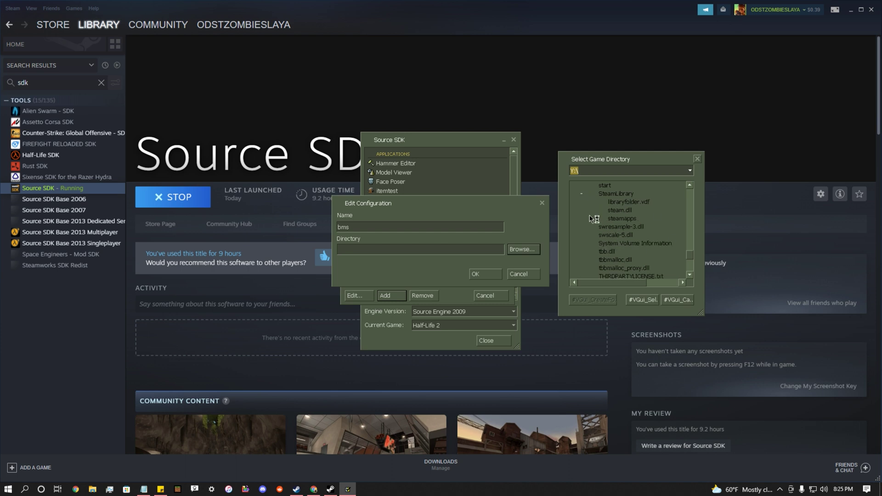
scroll(635, 210, down, 5)
scroll(635, 211, down, 5)
scroll(635, 213, down, 3)
click(600, 193)
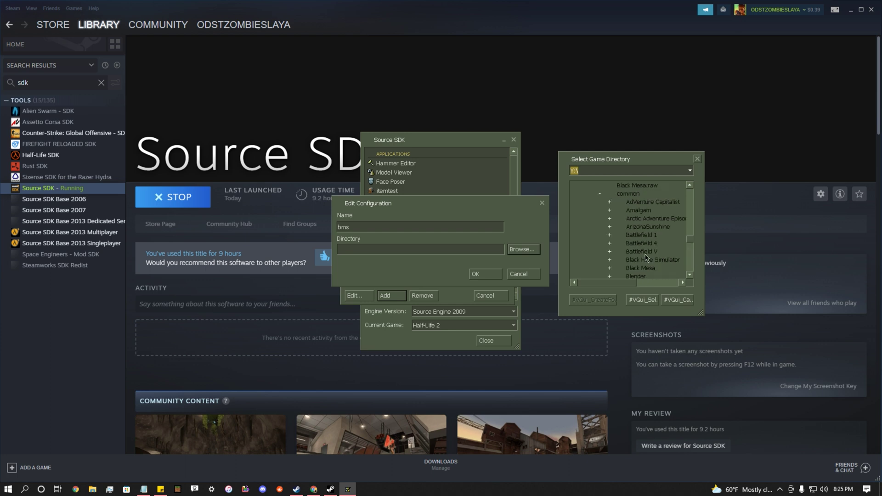
- Set the configuration's directory to Y:\SteamLibrary\steamapps\common\Black Mesa\bms and save bms as the current game configuration
click(640, 267)
click(609, 268)
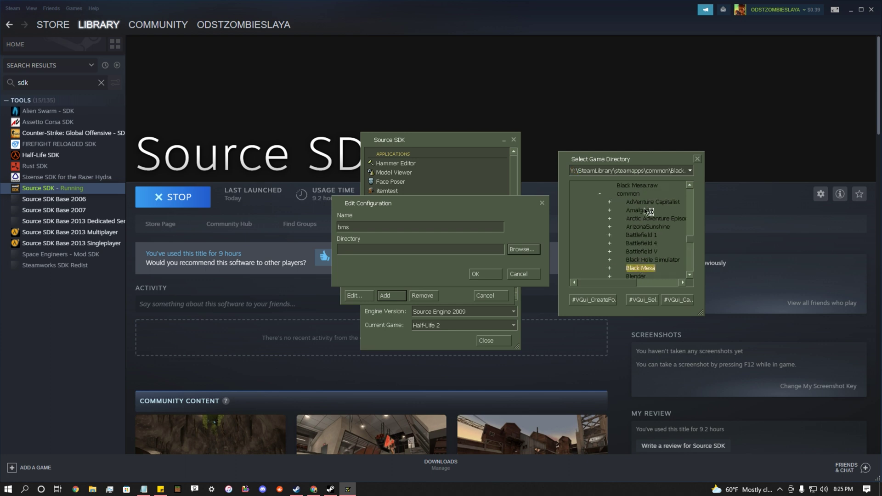
scroll(643, 212, down, 2)
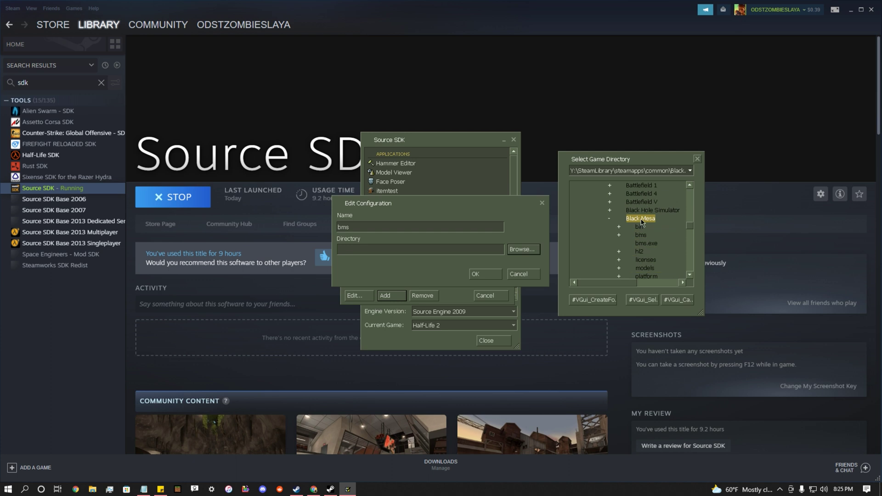
click(643, 236)
click(644, 300)
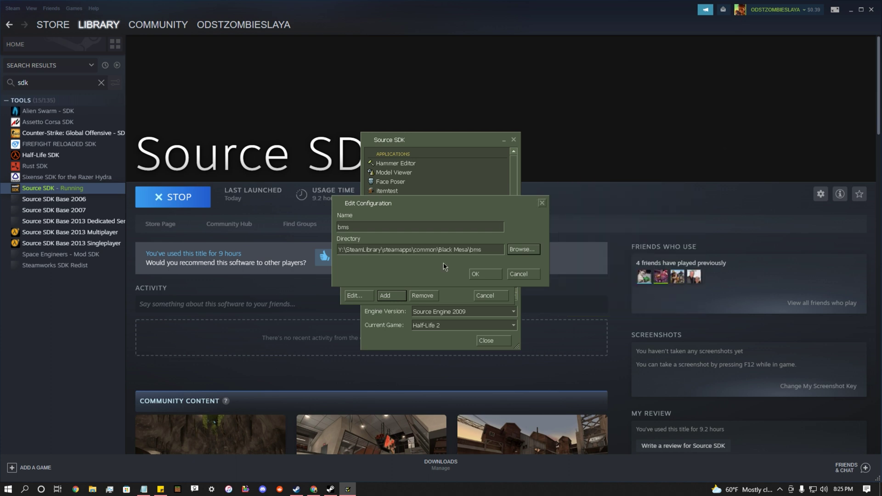
click(483, 275)
click(497, 284)
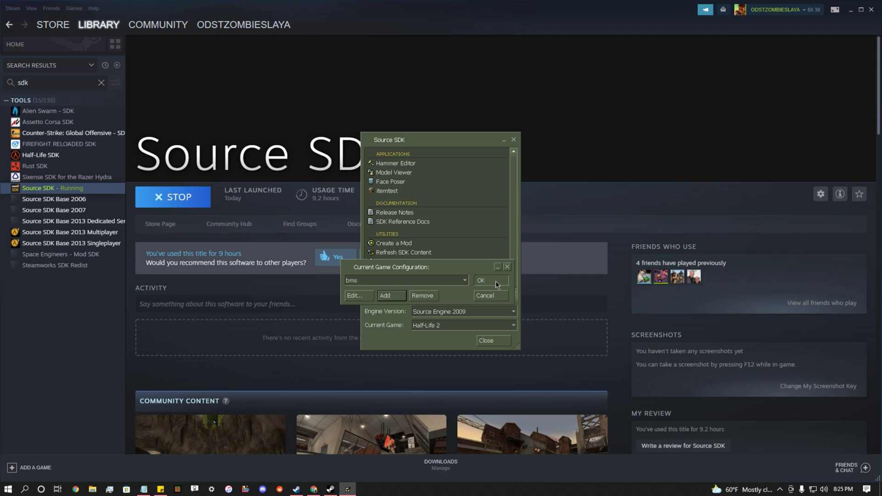
- Close Source SDK and launch it again from the Steam library
click(514, 140)
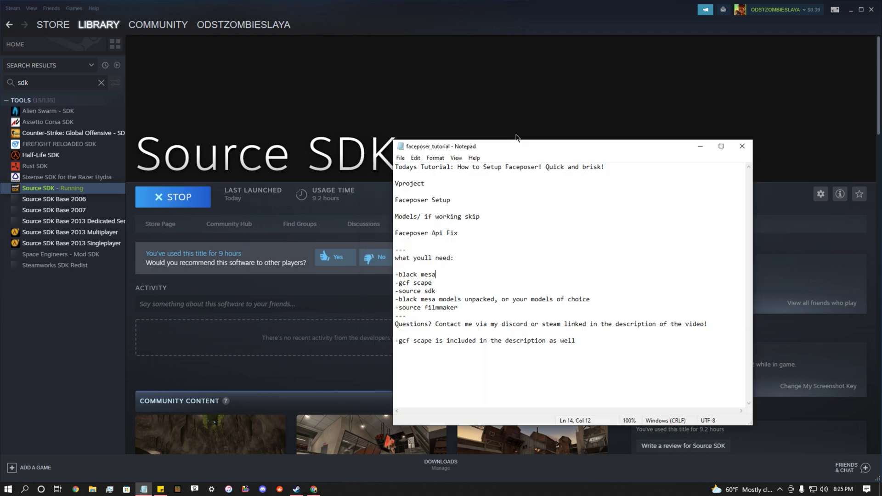
click(448, 100)
click(165, 199)
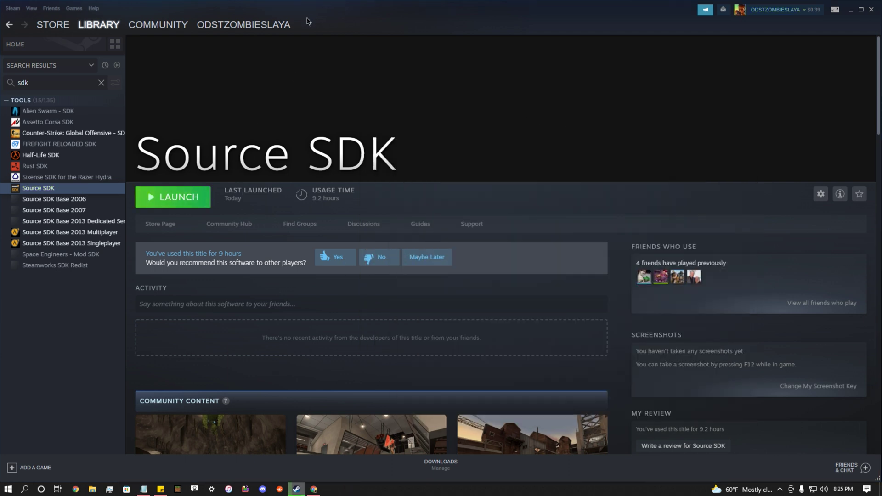
click(184, 196)
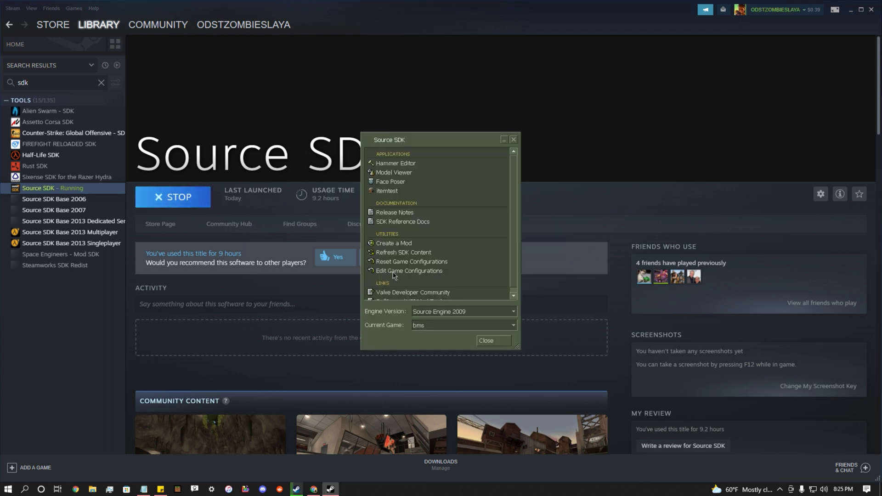
- Select the Hammer Editor entry, and close Source SDK and the Steam window
double_click(393, 164)
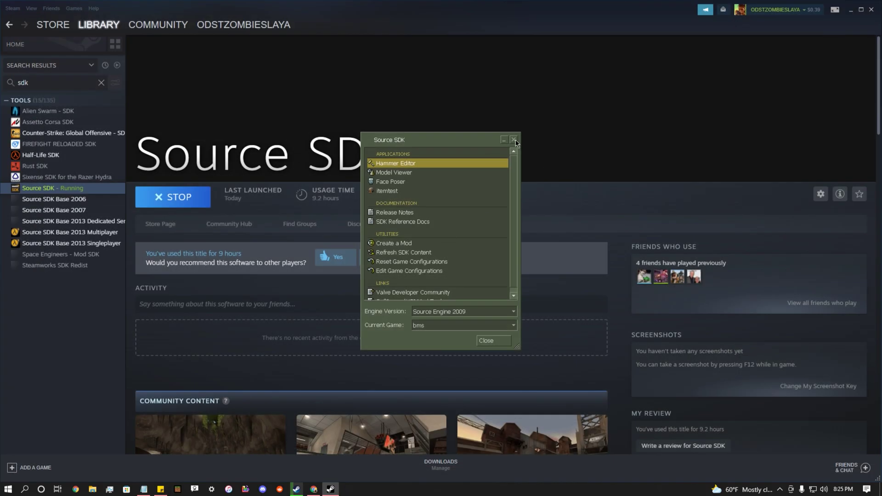
click(514, 141)
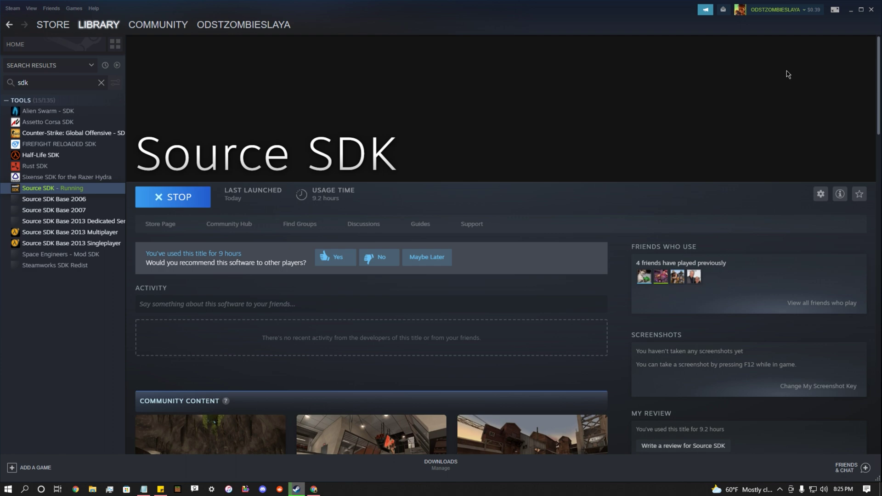
click(871, 11)
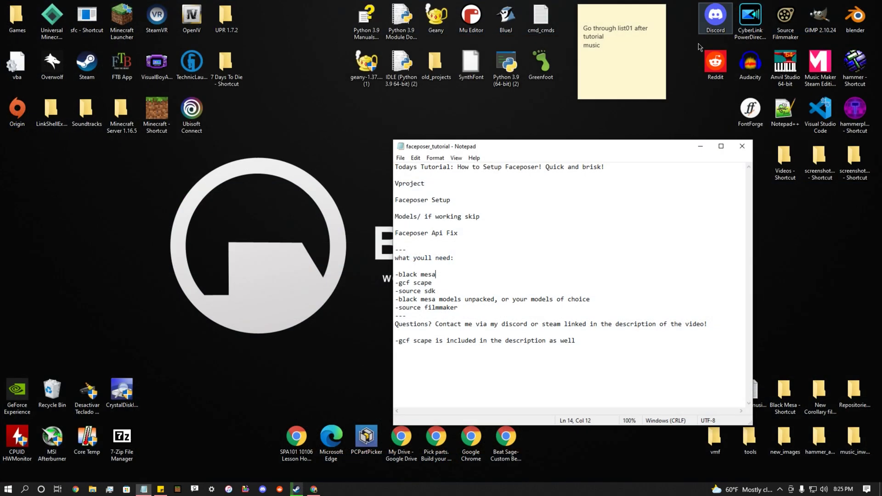
- Move the tutorial notes aside and open the bin folder inside the Black Mesa game directory
drag(590, 204, 354, 115)
double_click(784, 393)
double_click(509, 205)
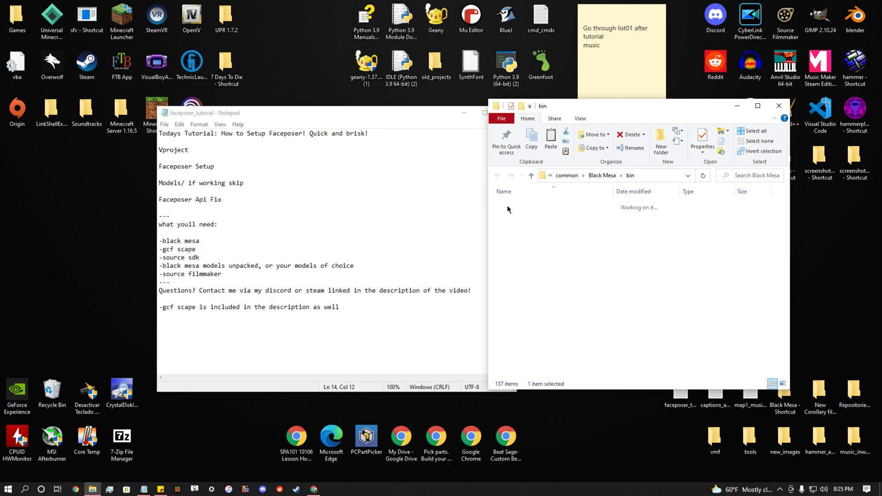
- Find hlfaceposer in the bin folder, launch it and maximize its window
scroll(581, 295, down, 15)
scroll(581, 296, down, 3)
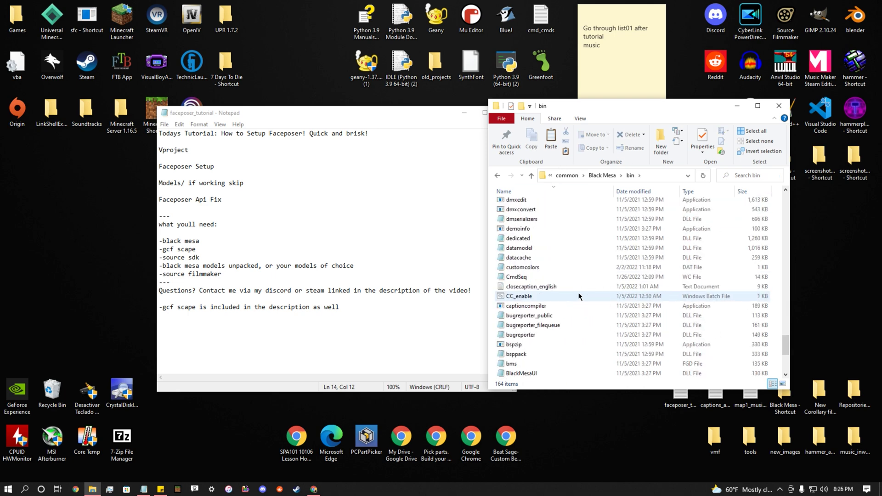
scroll(579, 297, up, 10)
scroll(579, 296, down, 8)
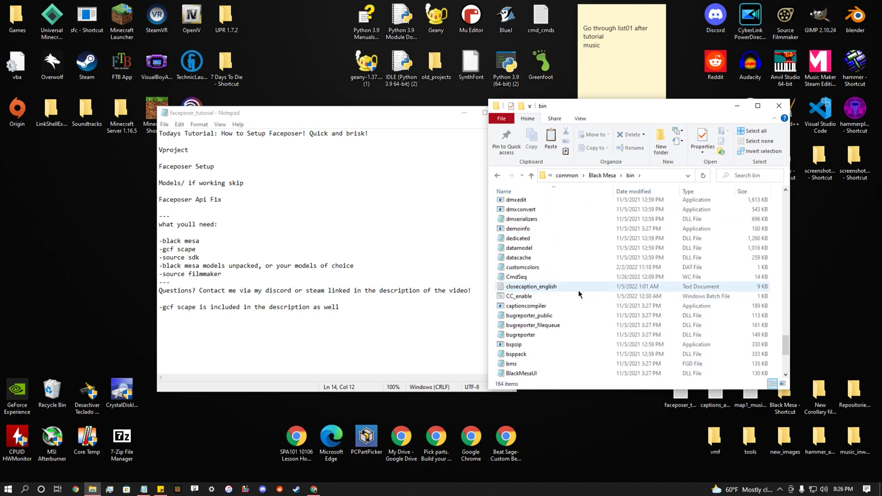
scroll(579, 295, up, 11)
scroll(578, 295, down, 6)
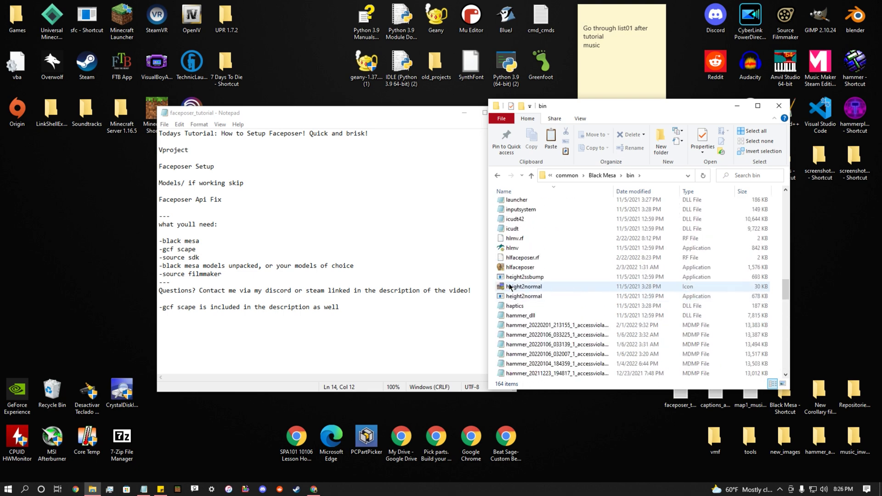
click(521, 266)
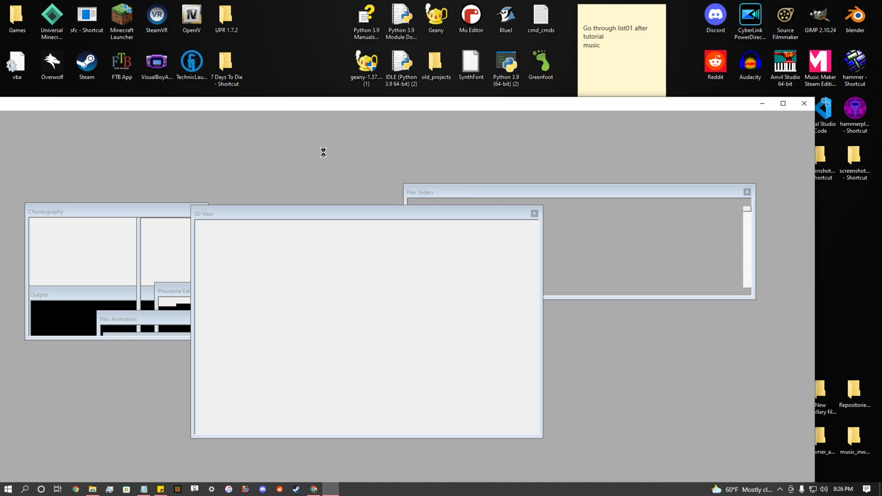
drag(306, 107, 569, 1)
- Browse the models\humans folder in Faceposer's model loading dialog, and close the dialog without loading a model
click(3, 16)
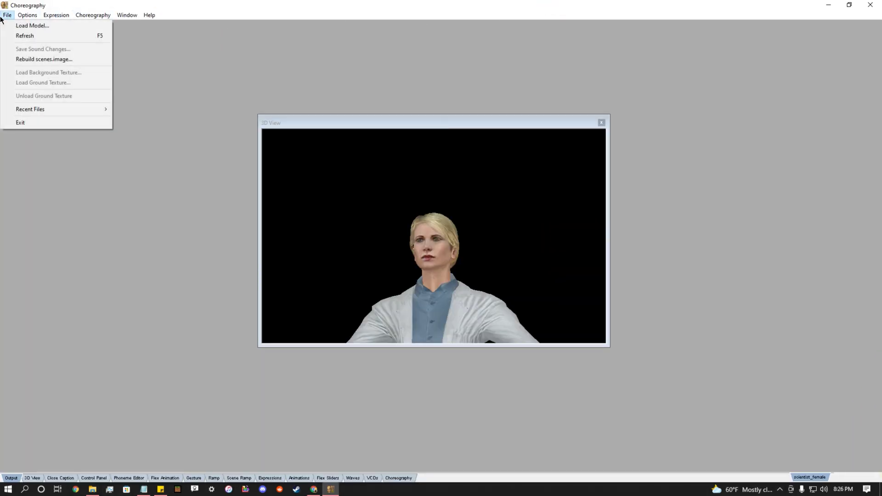
click(27, 26)
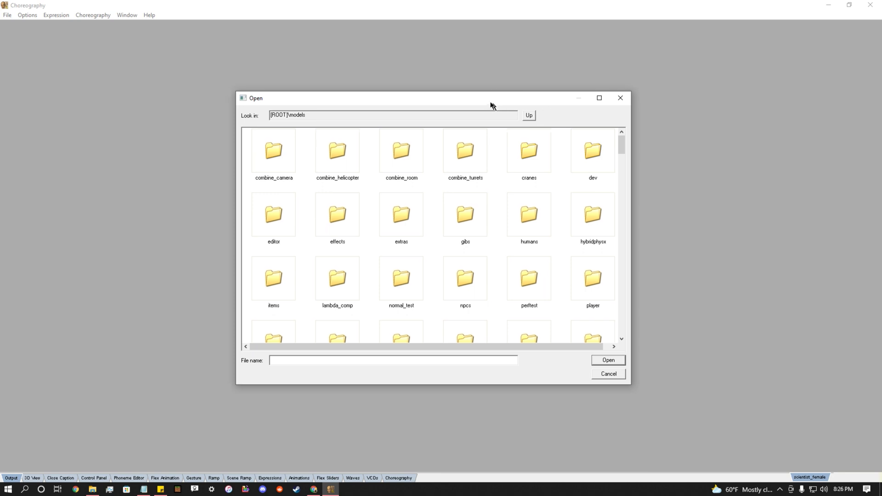
double_click(528, 209)
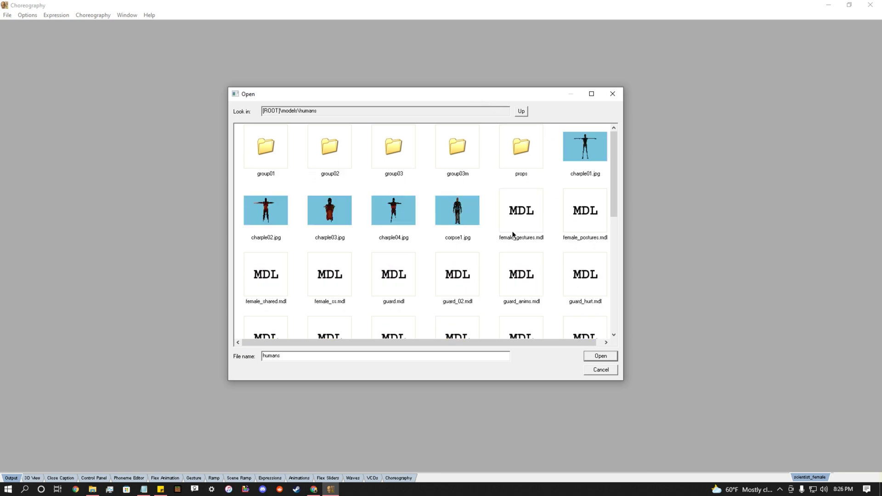
scroll(530, 195, down, 5)
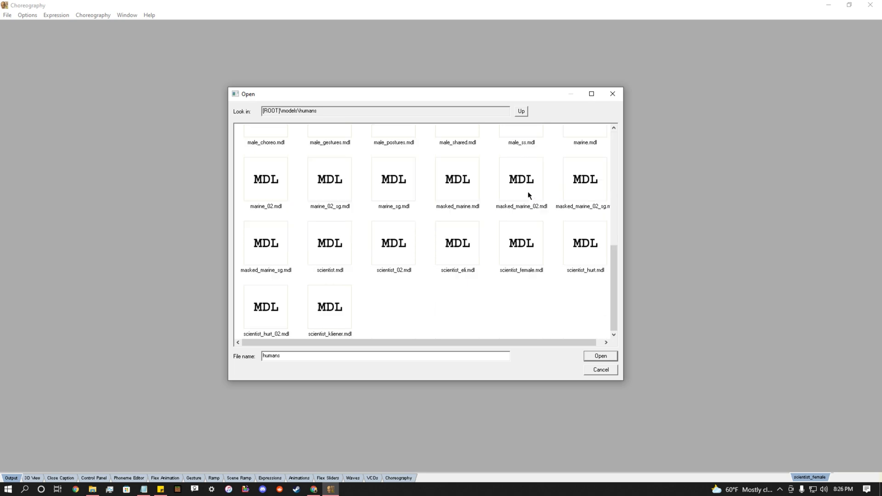
scroll(528, 195, up, 5)
click(522, 111)
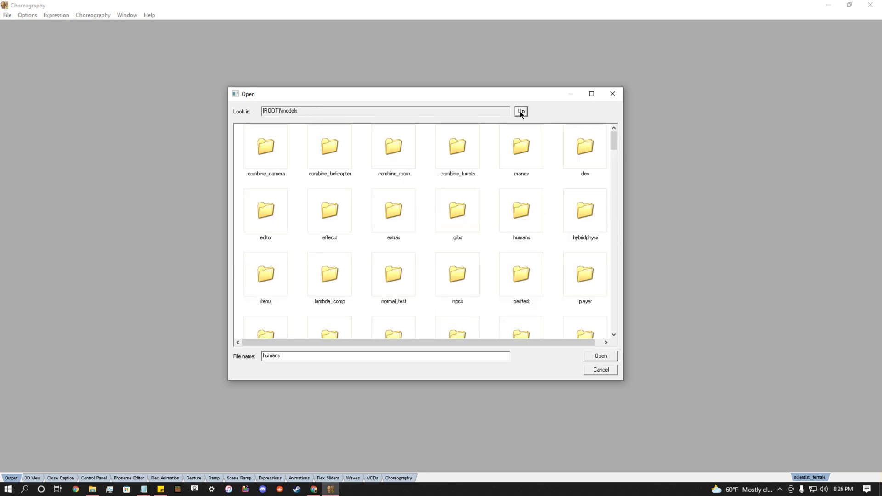
click(613, 94)
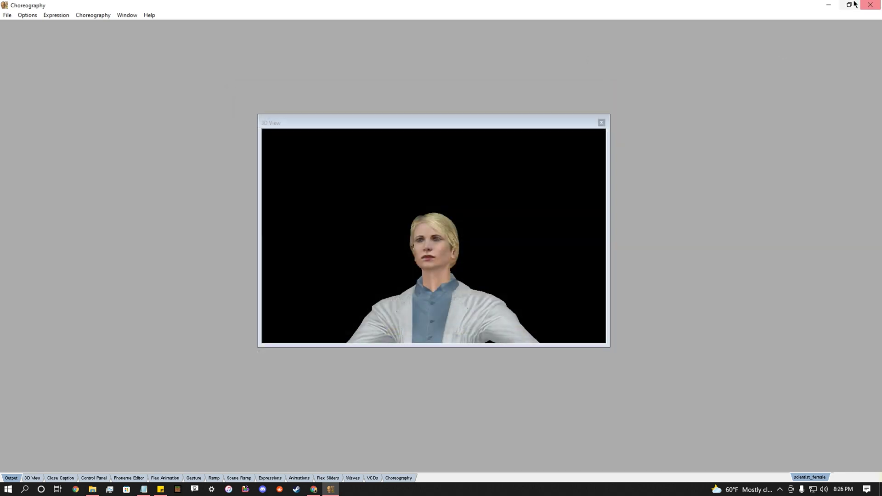
- Minimize Faceposer and open Black Mesa's bms\models folder in File Explorer
click(833, 5)
click(616, 93)
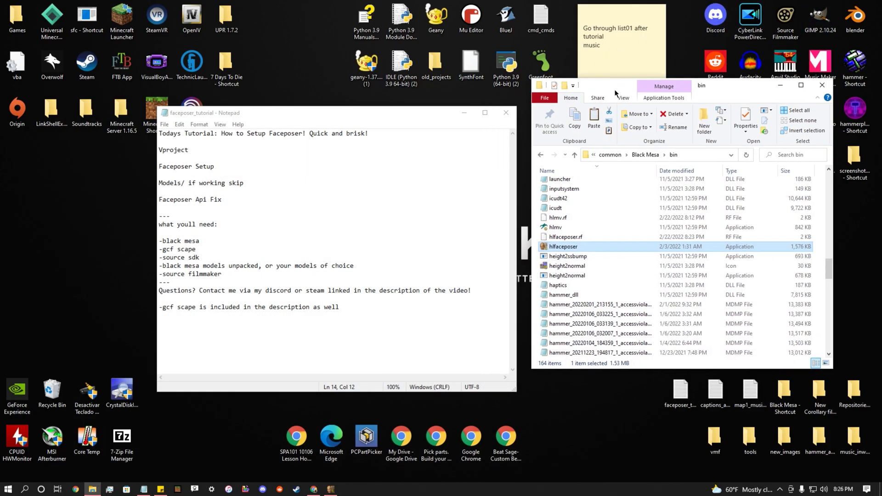
drag(615, 94, 596, 102)
click(522, 164)
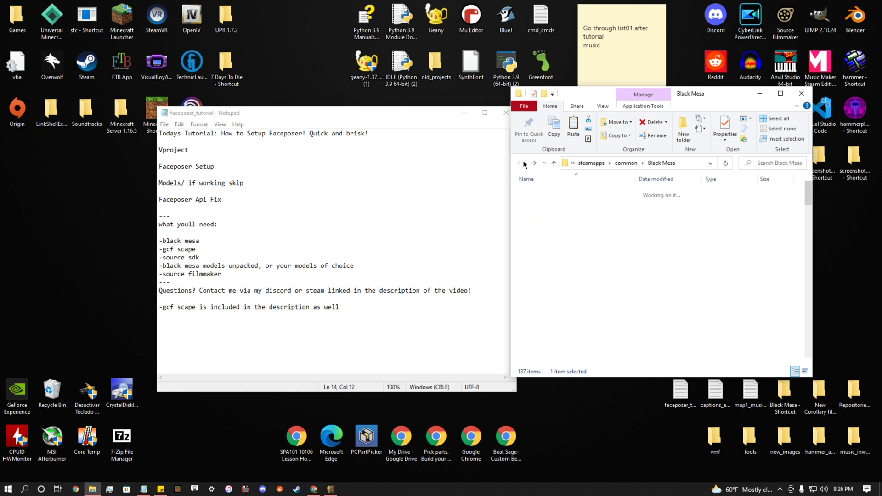
double_click(528, 202)
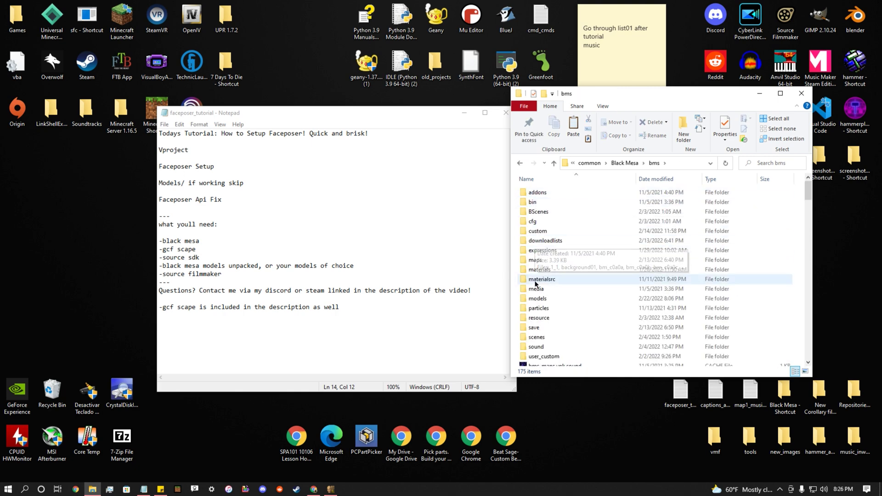
double_click(533, 298)
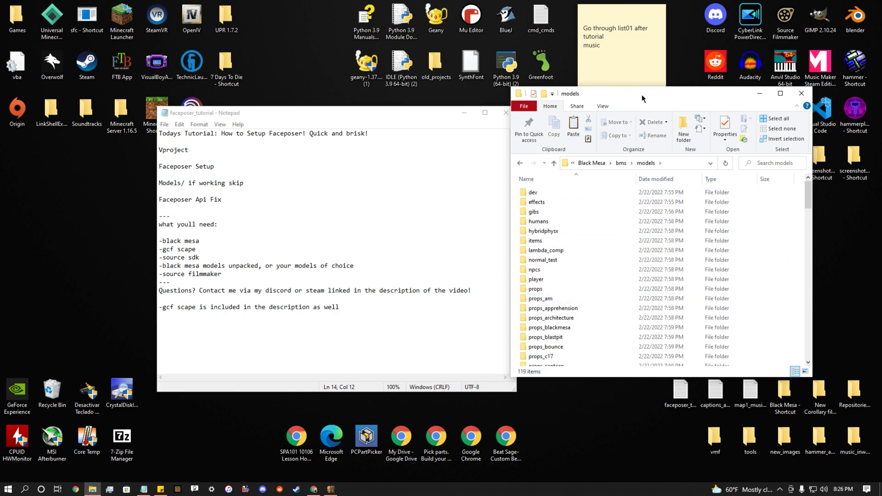
drag(642, 98, 581, 123)
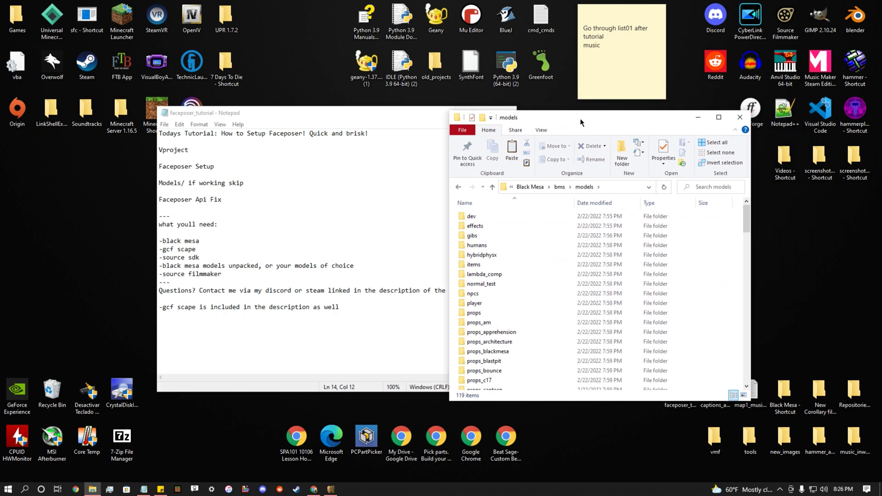
- Reopen models from the bms folder, examine the files in props_marines, and return to models
click(458, 187)
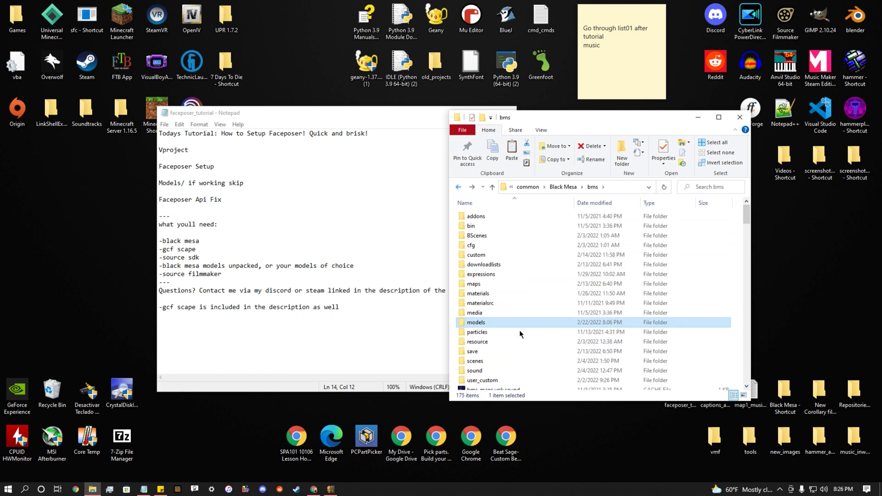
double_click(478, 324)
click(456, 187)
double_click(479, 326)
scroll(589, 242, down, 7)
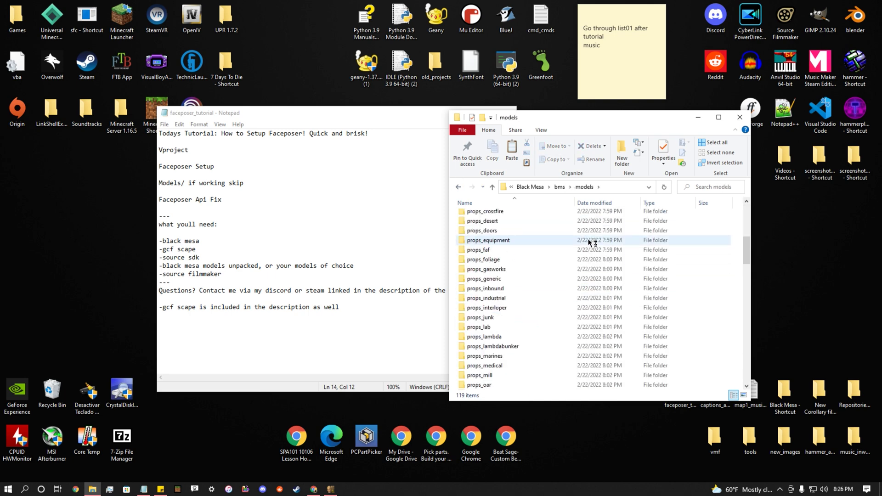
double_click(489, 357)
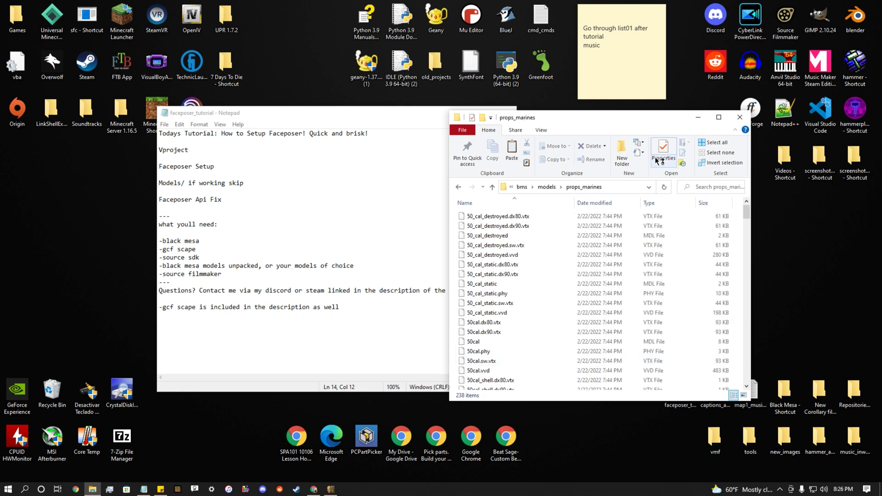
scroll(543, 243, down, 5)
scroll(543, 242, up, 5)
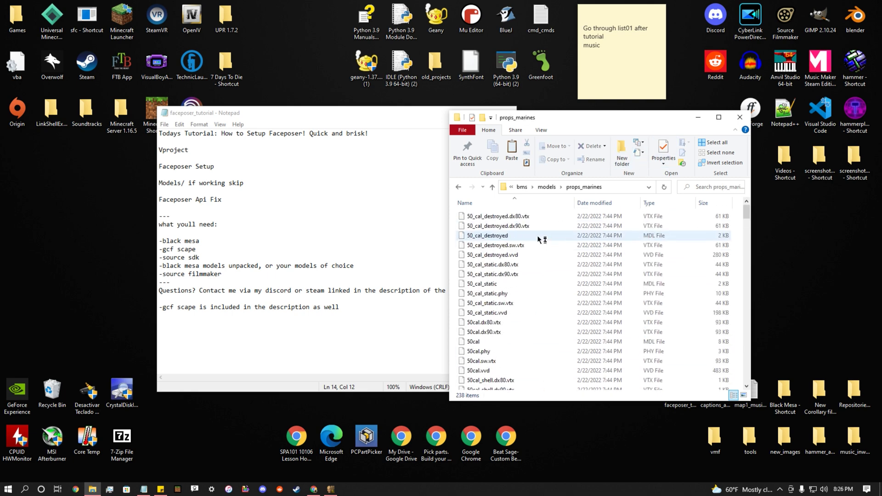
click(458, 187)
click(716, 188)
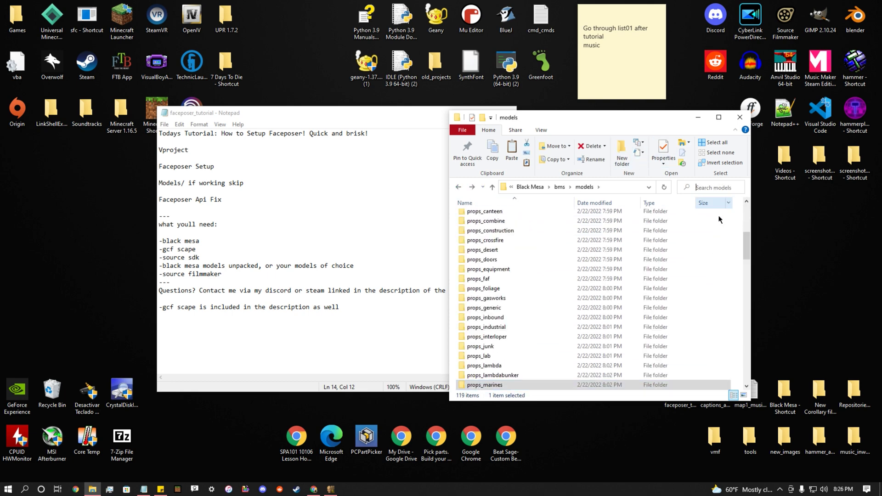
click(738, 339)
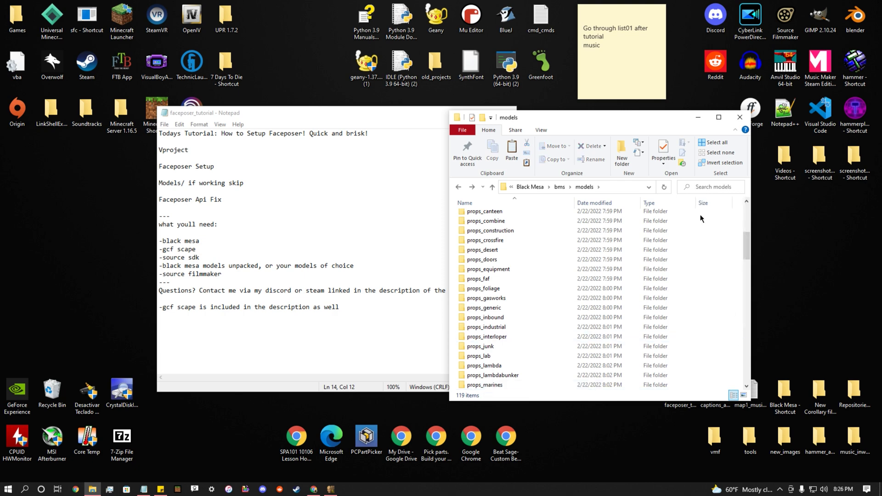
click(714, 188)
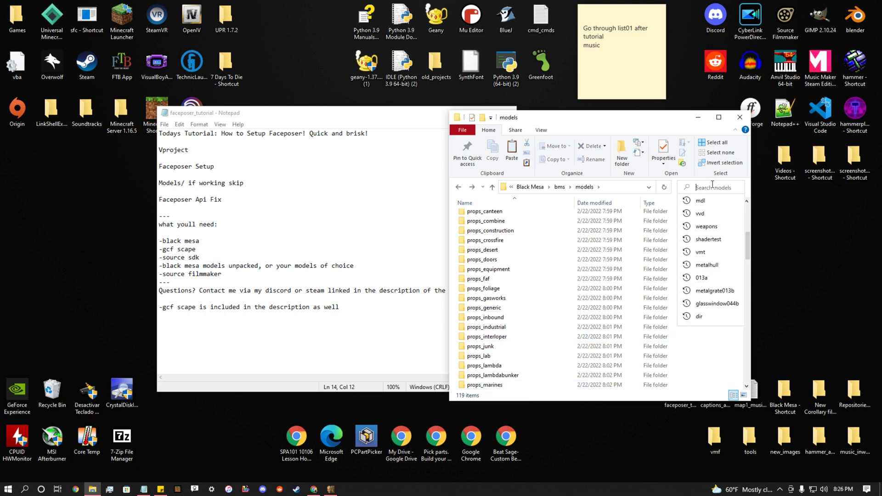
click(455, 262)
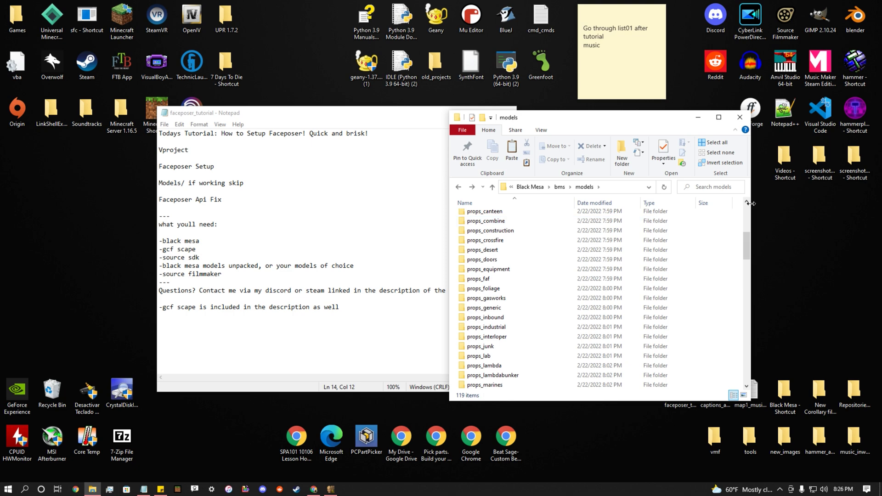
- Check the npcs folder briefly, and copy the gman MDL file located directly in the models folder
scroll(528, 272, up, 6)
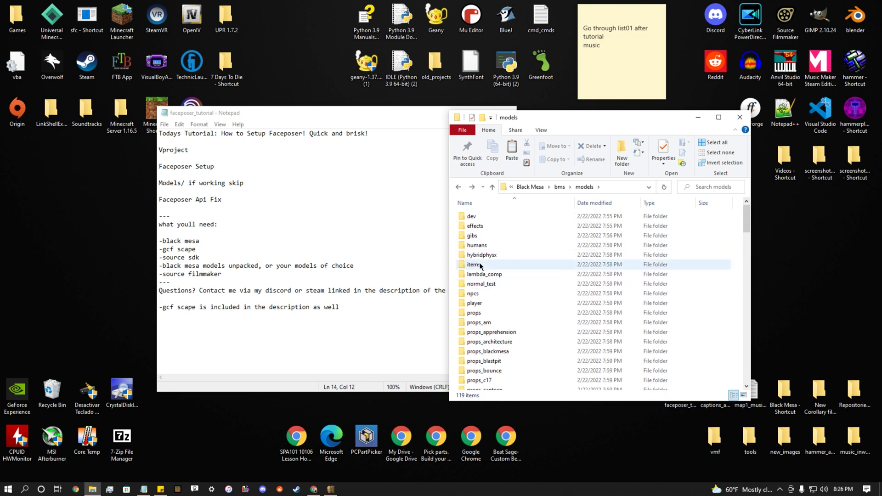
double_click(471, 294)
click(458, 186)
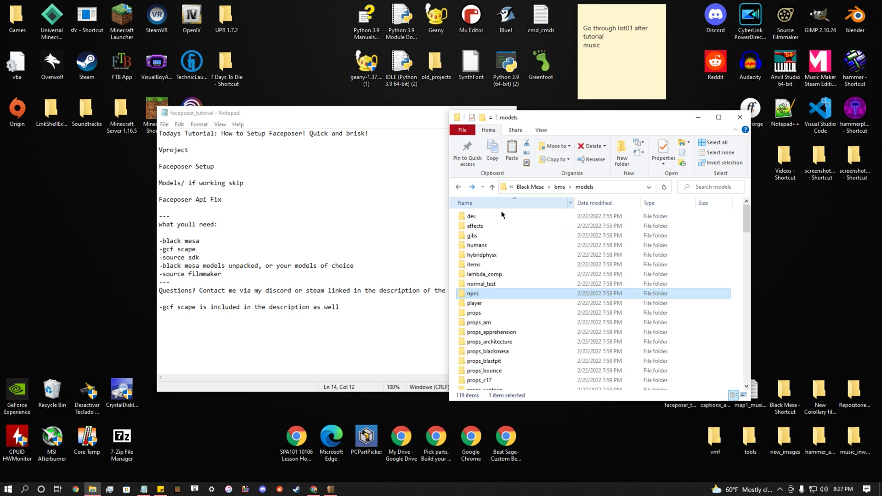
scroll(548, 287, down, 15)
scroll(548, 286, up, 10)
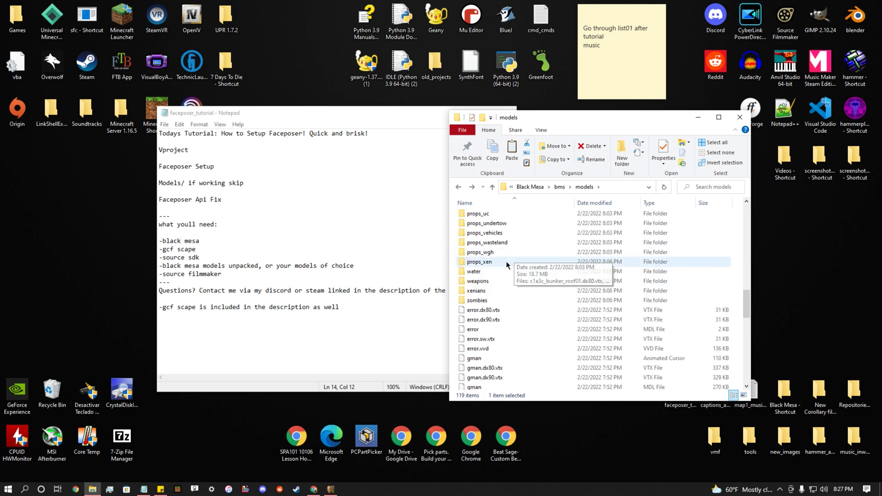
scroll(519, 264, down, 3)
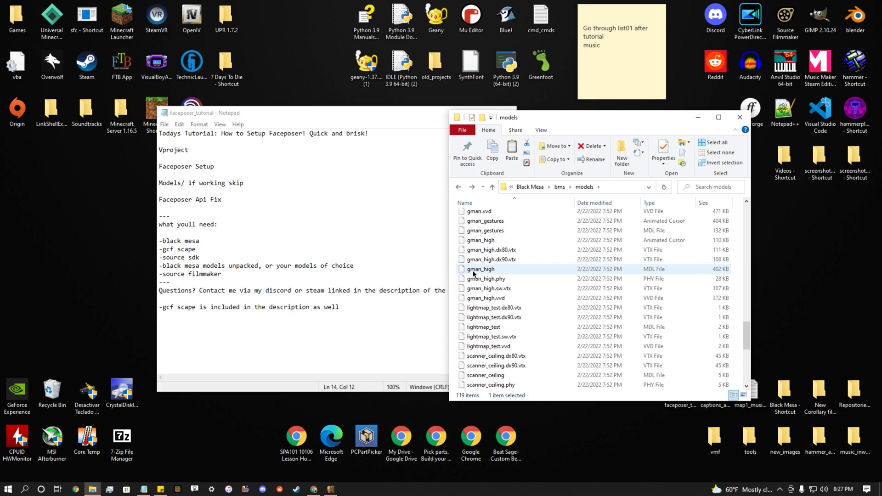
scroll(473, 274, up, 3)
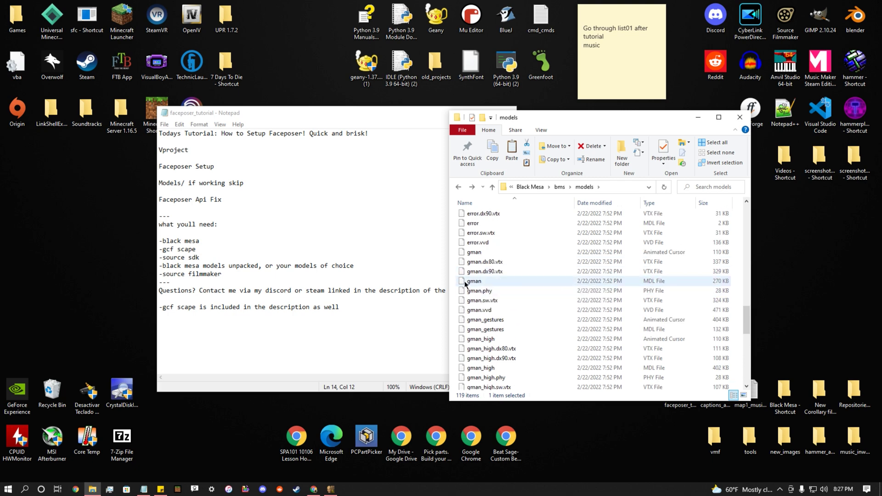
right_click(465, 281)
- Paste the copied gman MDL file into the bms folder and locate it among the files there
click(458, 187)
click(458, 188)
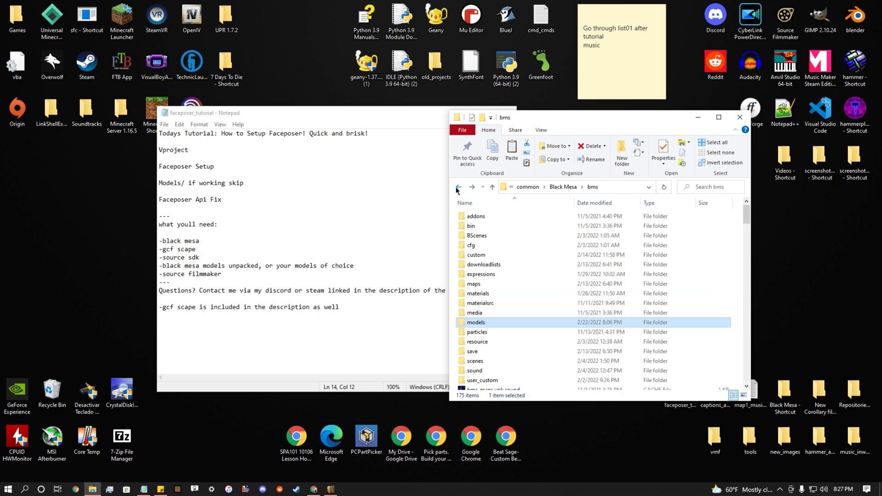
right_click(738, 318)
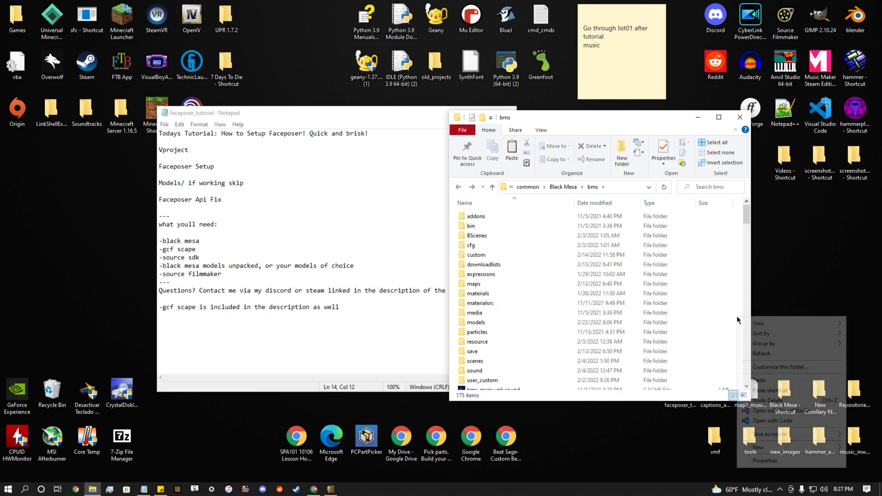
click(759, 381)
scroll(527, 290, up, 5)
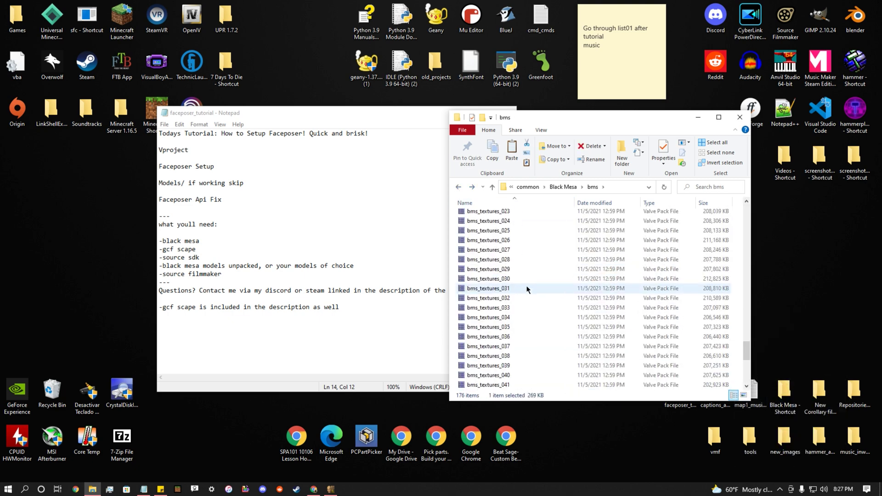
scroll(527, 290, down, 10)
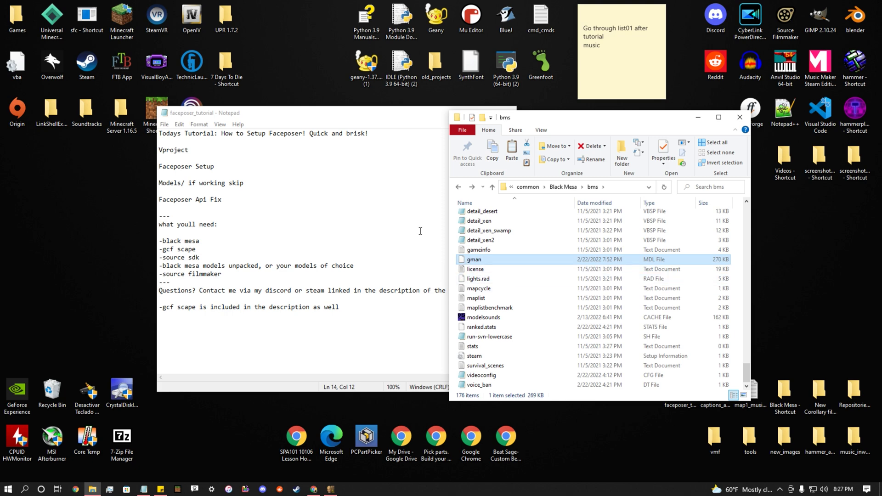
- Switch to Faceposer, browse from the models folder up to the root folder, and try to load gman.mdl
click(331, 489)
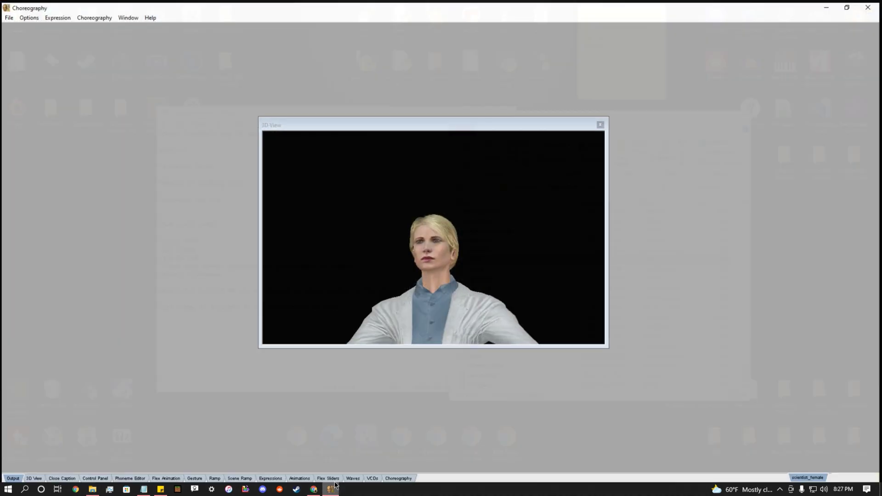
click(7, 14)
click(21, 25)
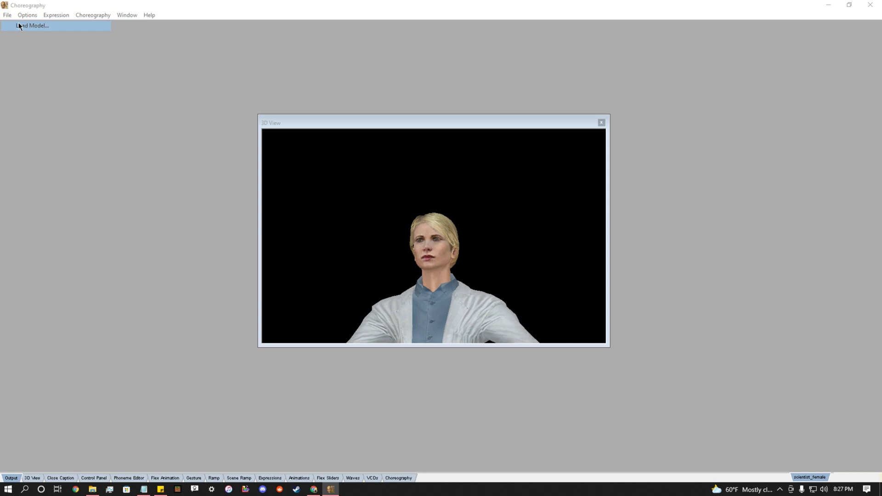
scroll(534, 192, down, 15)
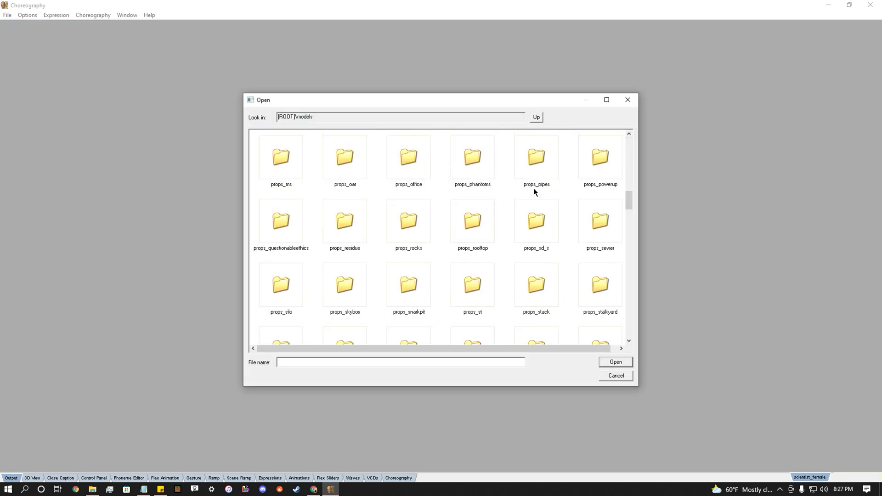
scroll(533, 190, down, 5)
scroll(528, 191, up, 15)
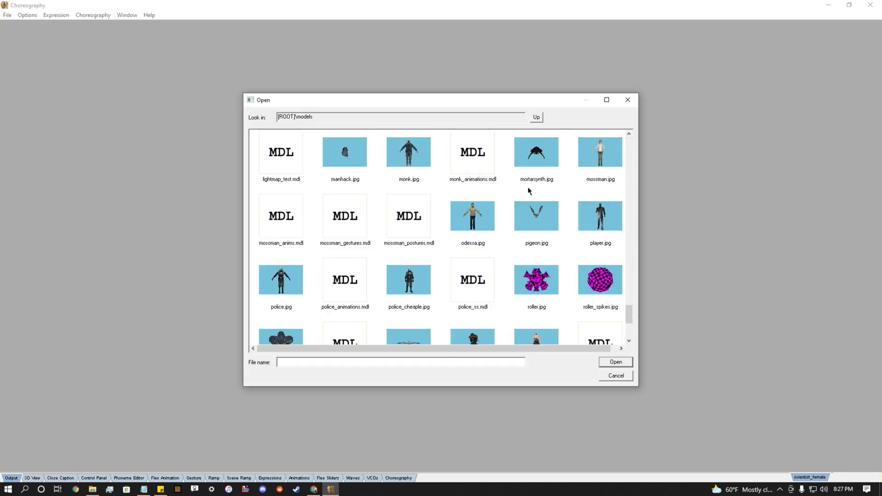
scroll(527, 190, up, 5)
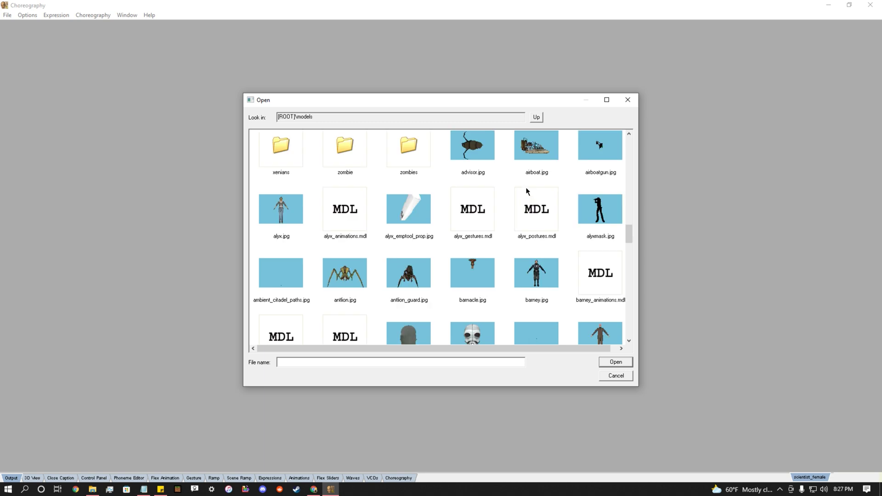
click(536, 117)
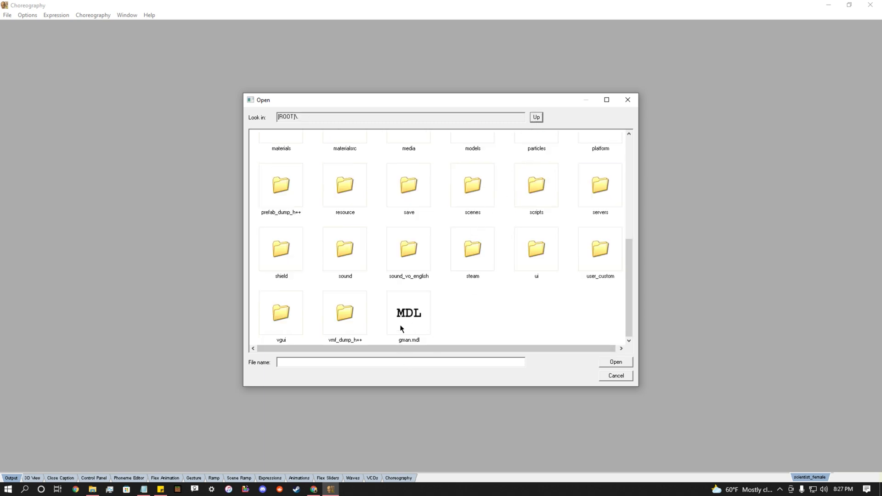
click(413, 323)
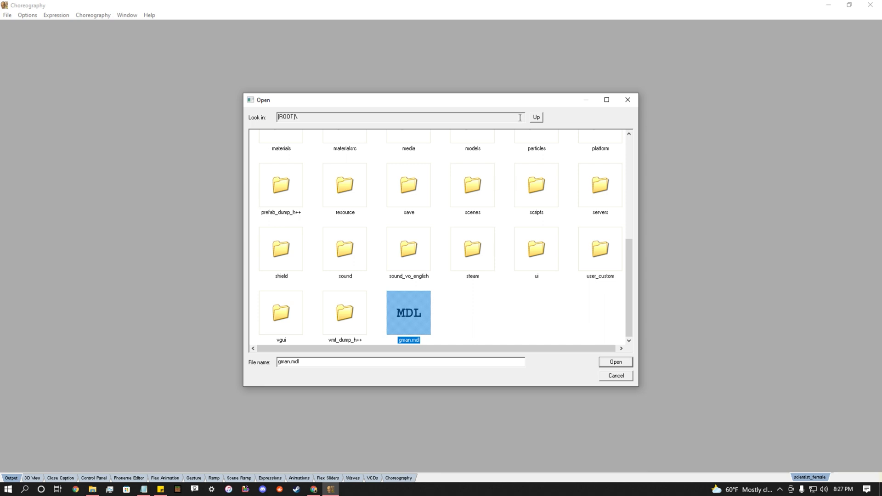
double_click(408, 319)
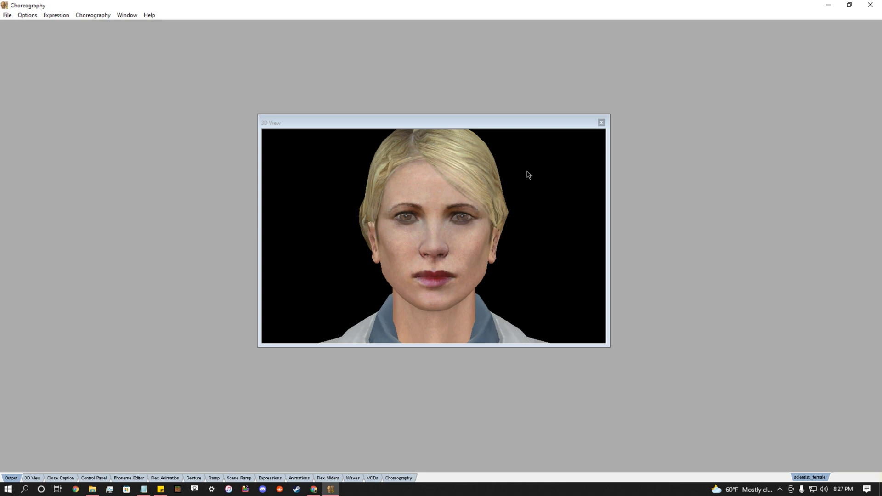
right_drag(509, 197, 656, 339)
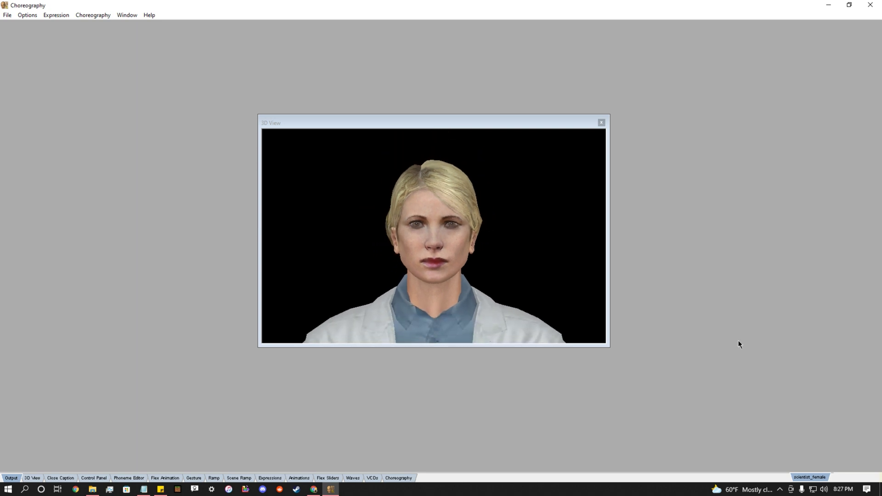
- Close all loaded models and look through the models folder in the model browser without loading anything
right_click(821, 478)
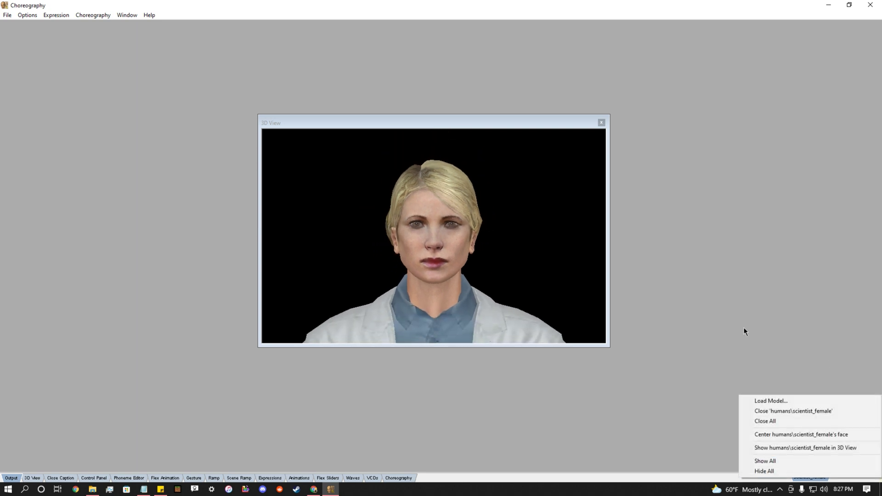
click(764, 421)
click(7, 14)
click(21, 24)
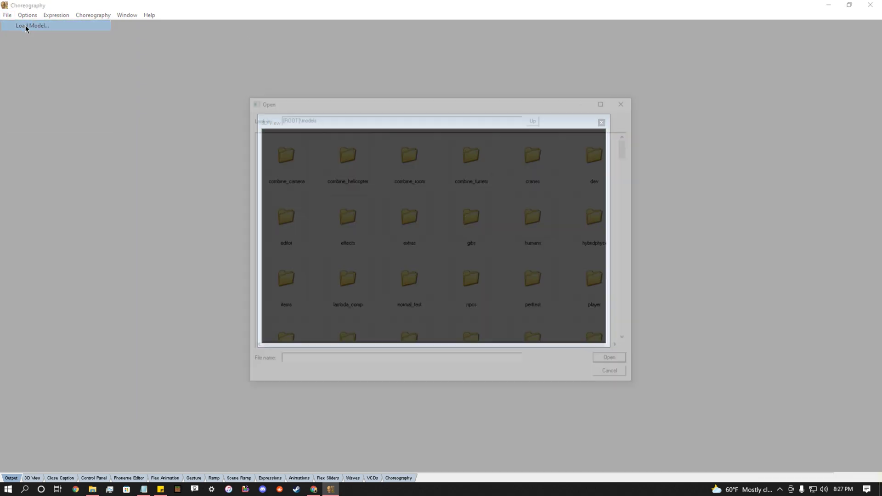
scroll(475, 256, down, 10)
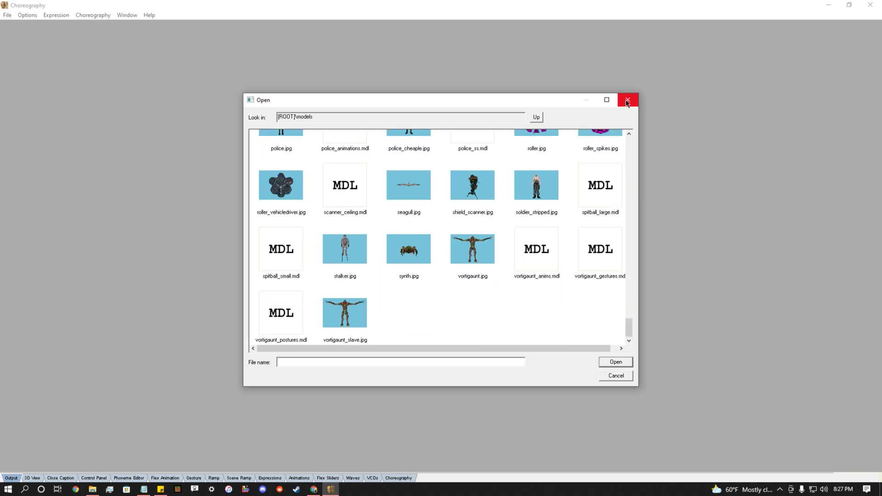
click(627, 101)
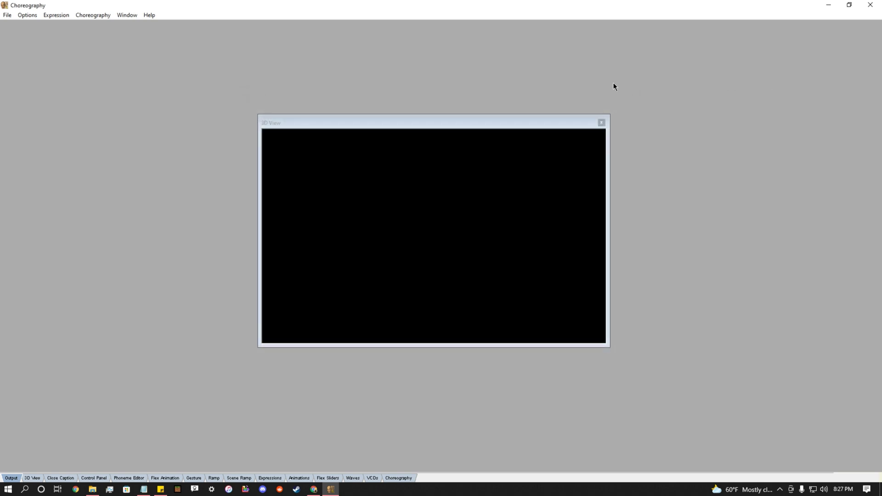
- Minimize Faceposer and place the faceposer_tutorial notes window beside the bms folder window
click(828, 5)
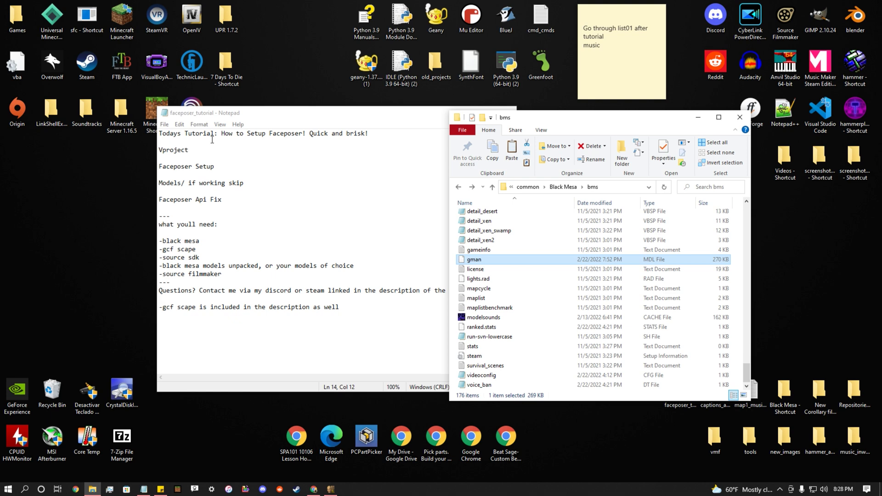
click(242, 118)
drag(283, 119, 200, 124)
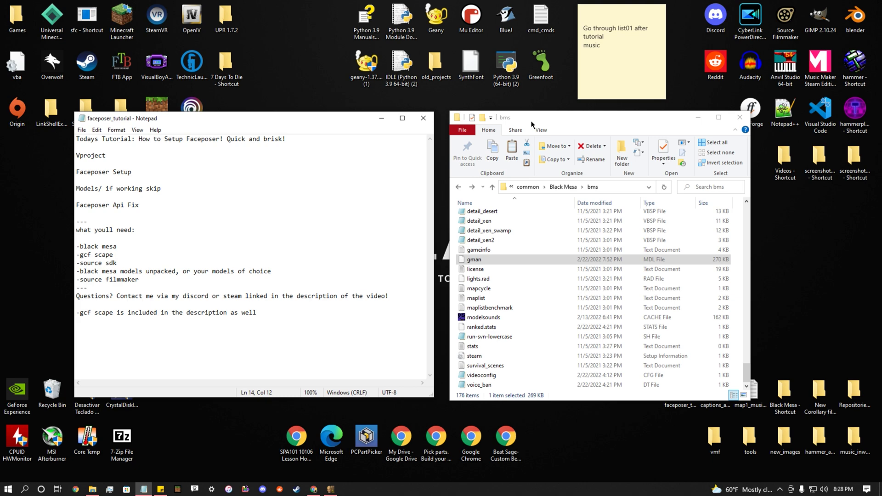
drag(313, 123, 323, 121)
click(320, 99)
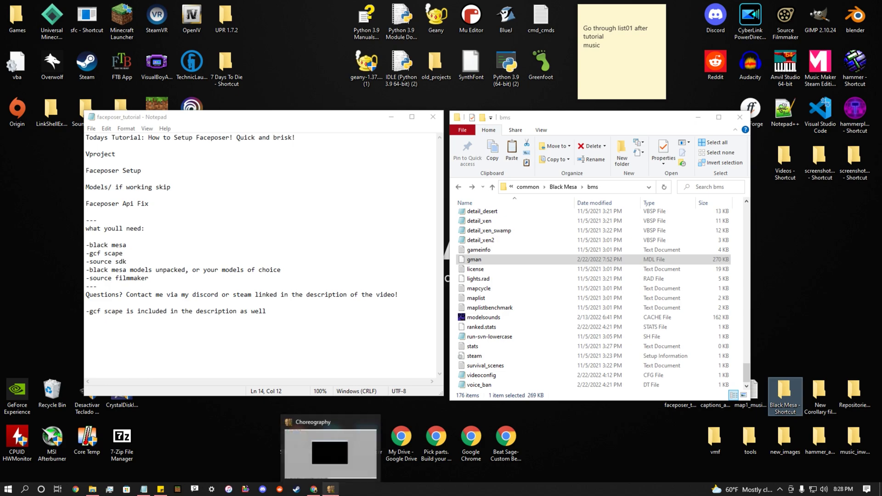
- Check the Faceposer window briefly, and highlight the Faceposer Api Fix line in the notes
click(331, 489)
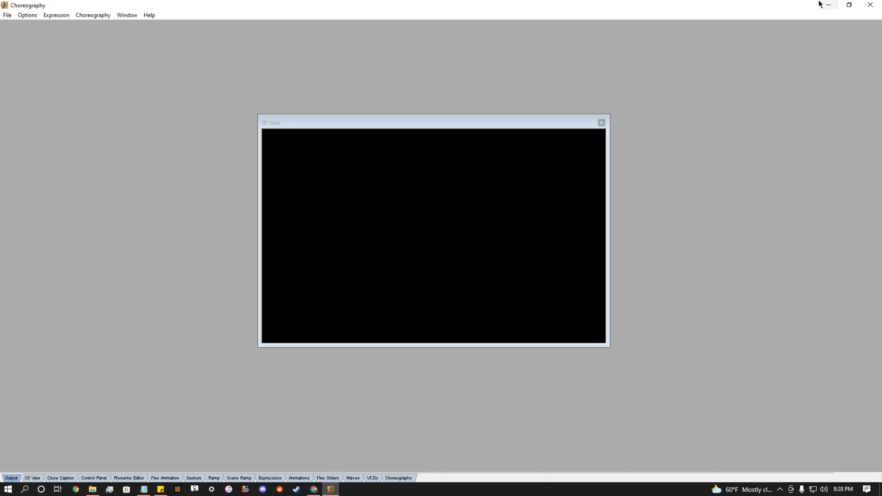
click(821, 5)
drag(308, 122, 313, 122)
click(330, 103)
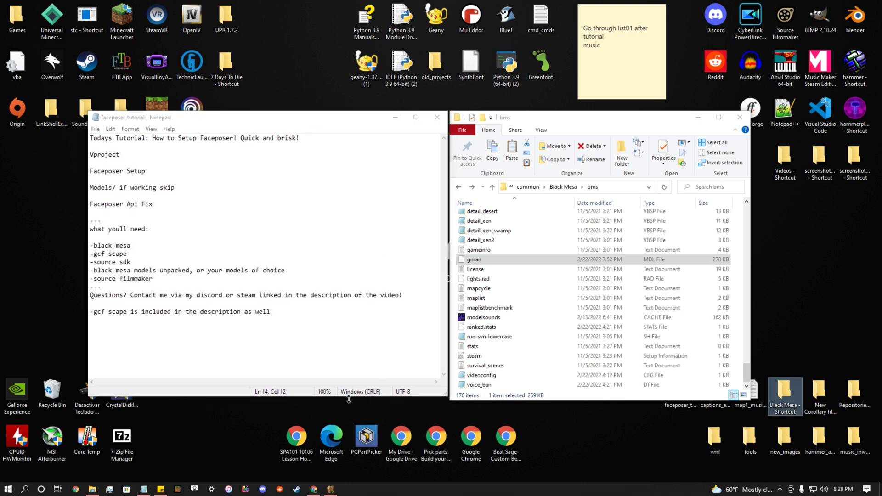
drag(154, 207, 89, 205)
click(156, 204)
- Return to Faceposer and load scientist_eli.mdl from the models\humans folder
click(331, 490)
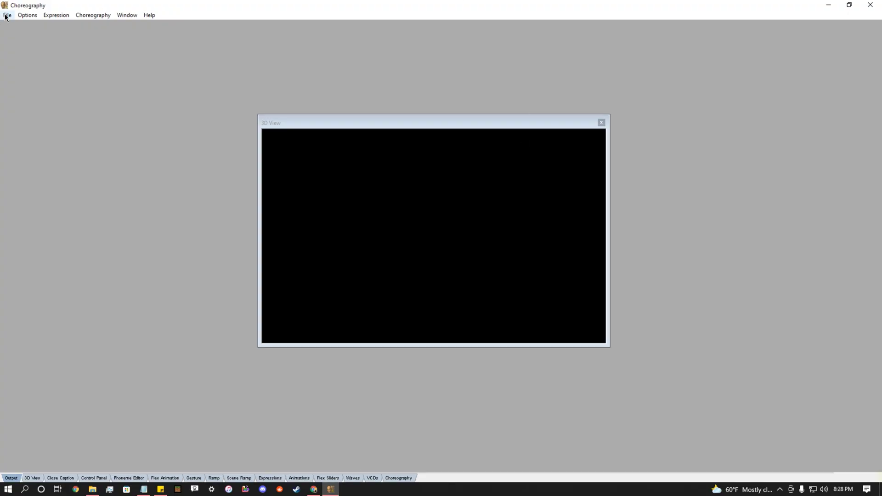
click(7, 15)
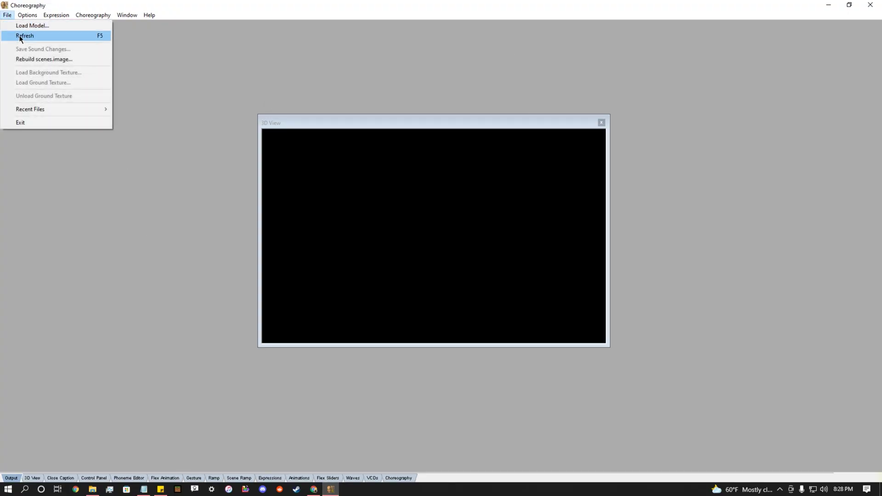
click(32, 26)
scroll(544, 264, down, 10)
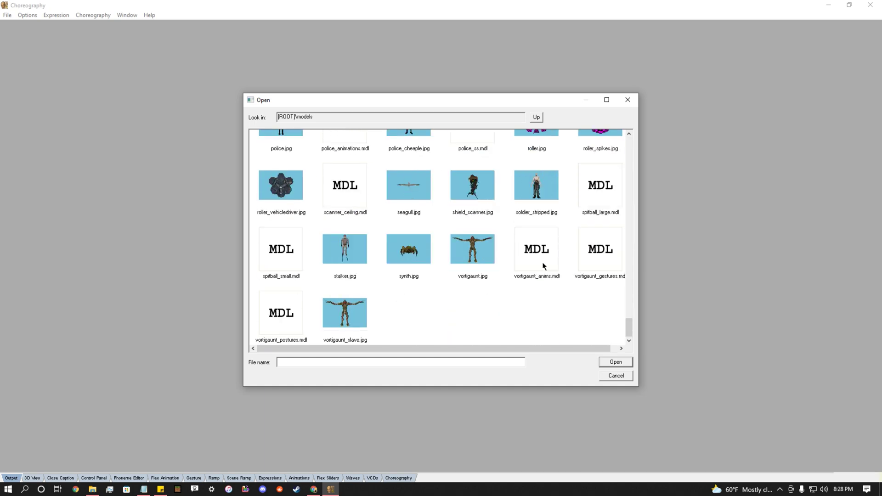
scroll(491, 251, up, 10)
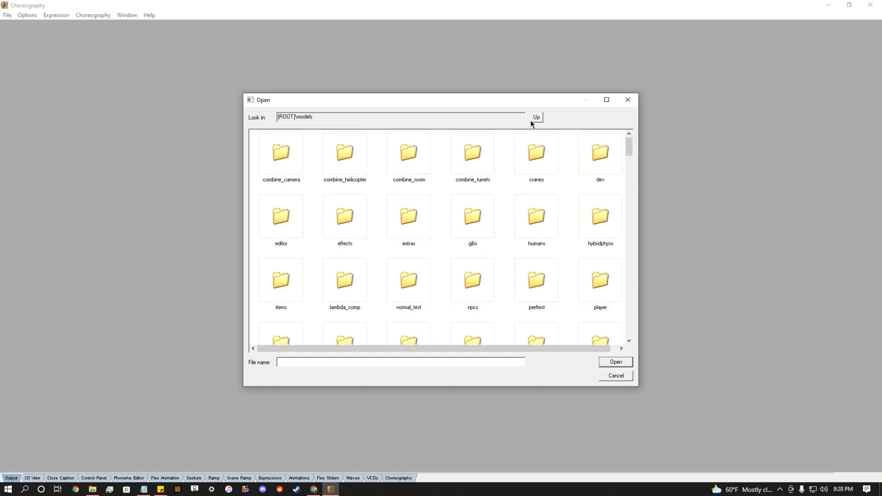
double_click(534, 213)
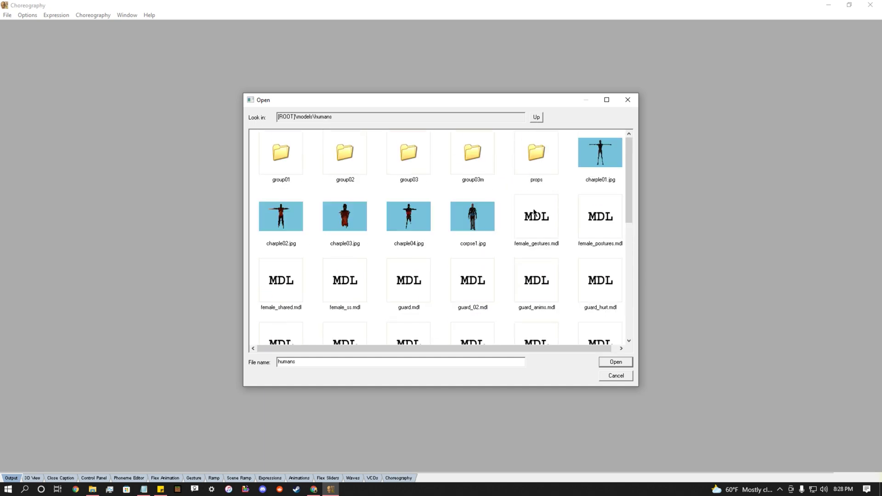
scroll(478, 181, down, 10)
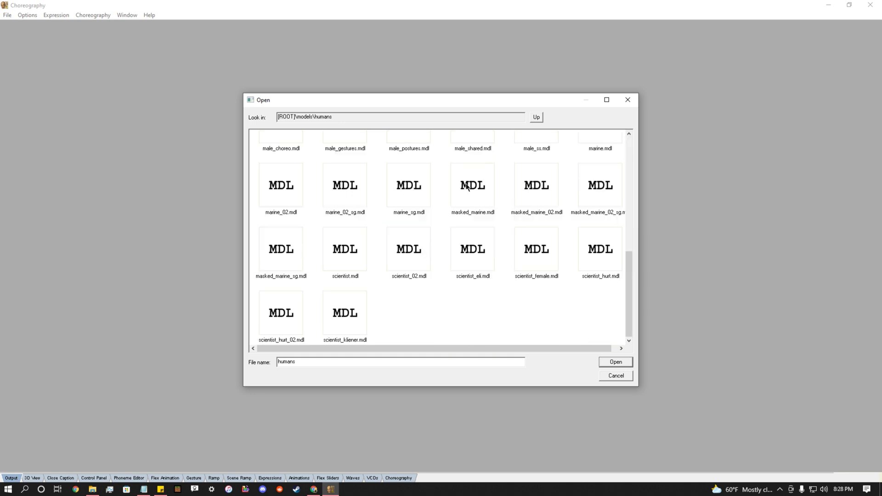
double_click(473, 254)
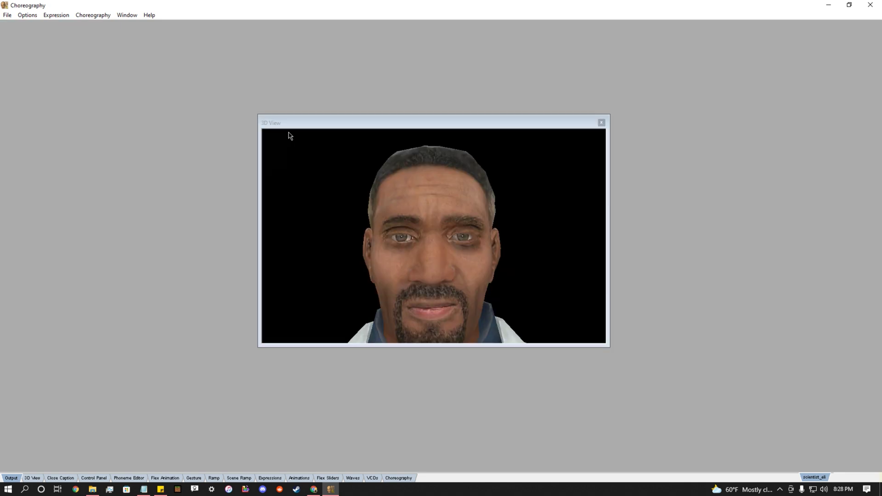
right_drag(456, 198, 465, 166)
- Open the Phoneme Editor and arrange it side by side with the 3D View window
drag(482, 123, 471, 81)
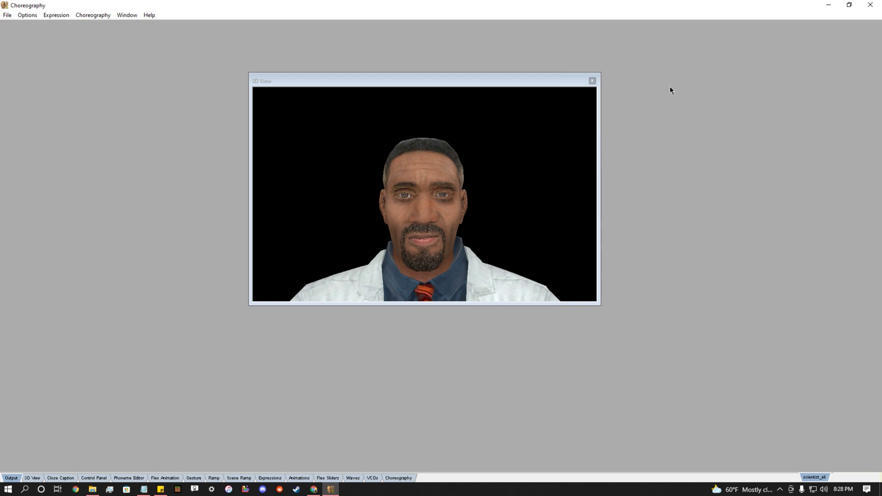
drag(421, 85, 427, 101)
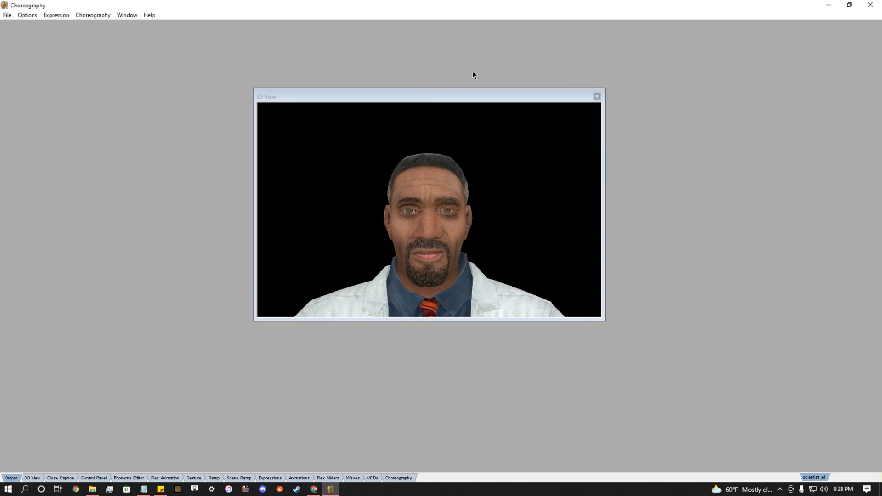
click(129, 478)
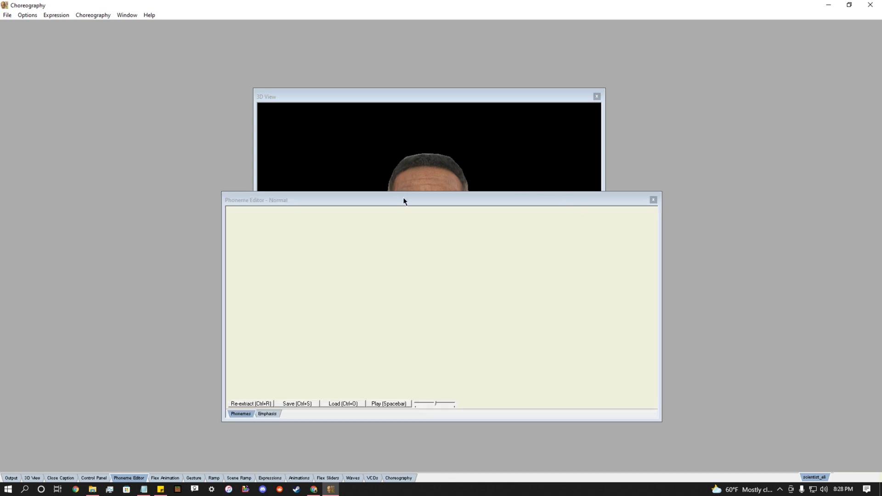
drag(404, 201, 679, 148)
drag(461, 99, 283, 120)
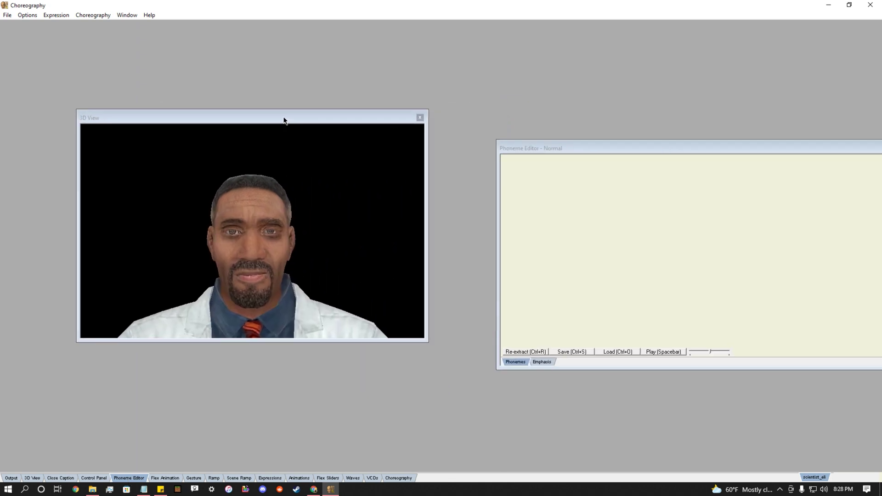
drag(629, 151, 561, 124)
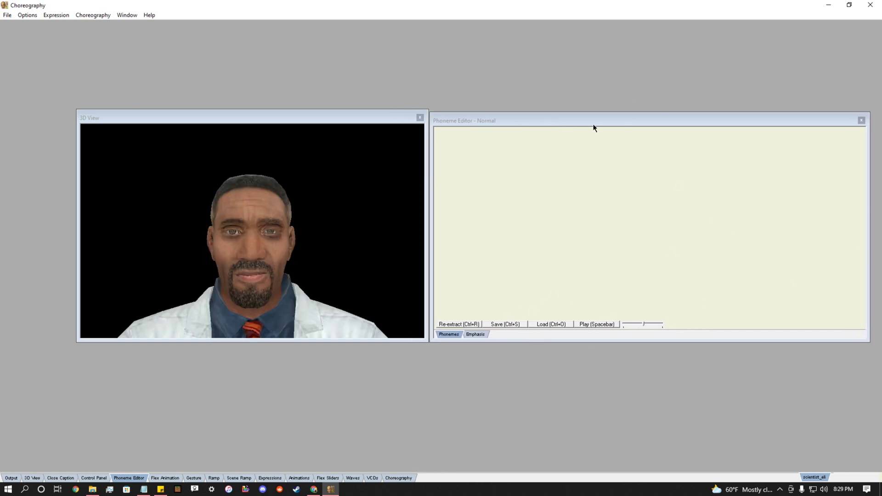
drag(589, 119, 587, 118)
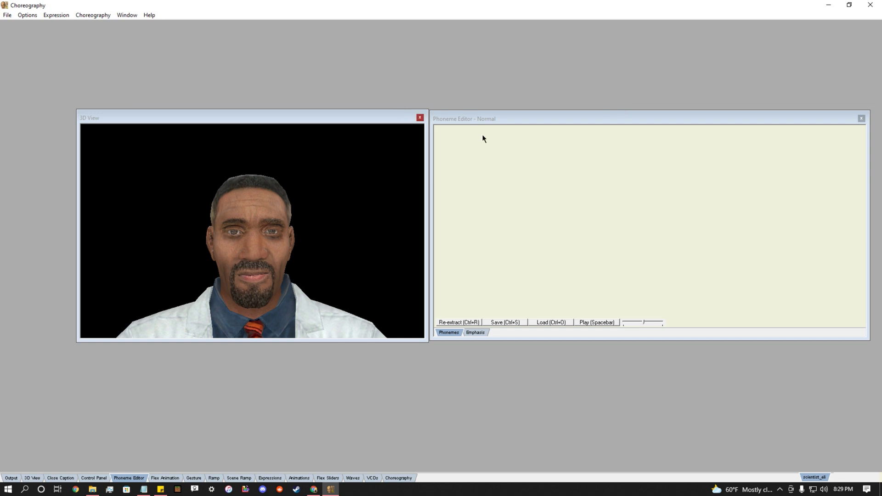
- Close the 3D View and Phoneme Editor windows and exit Faceposer
click(420, 118)
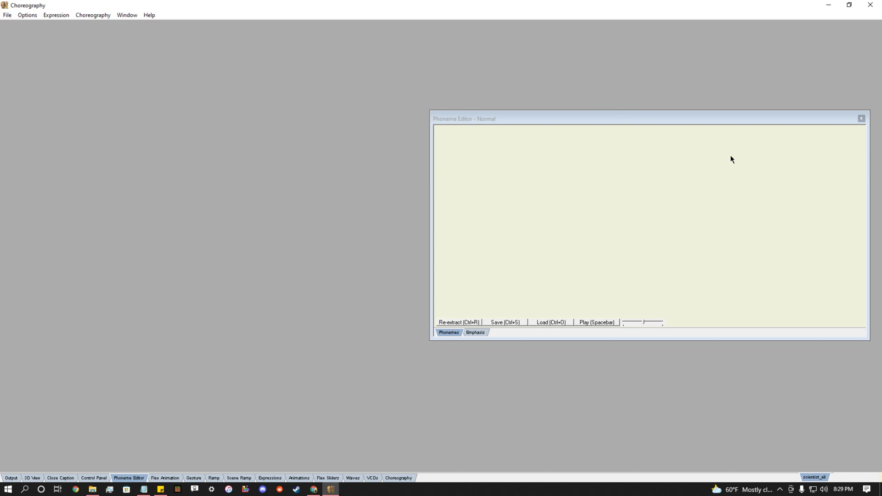
click(862, 119)
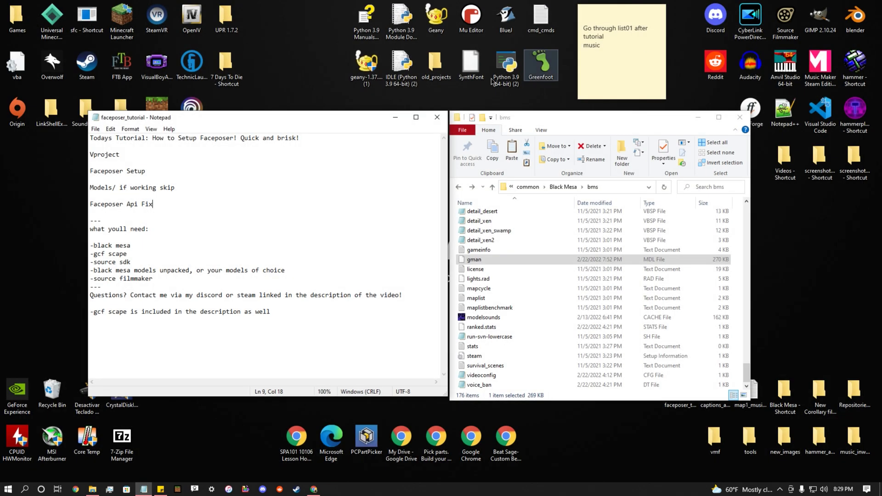
- Highlight the source filmmaker line in the notes, switch to Steam and search the library for "source"
drag(153, 279, 79, 281)
key(Right)
double_click(79, 50)
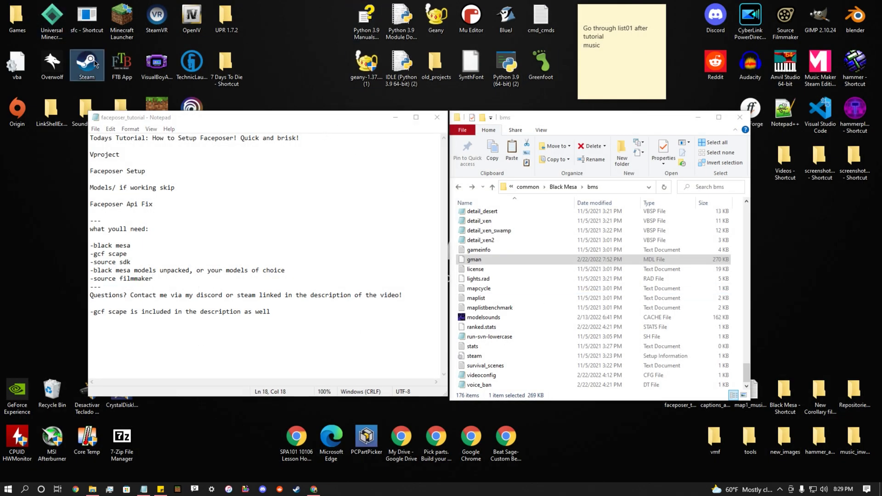
click(102, 83)
click(102, 83)
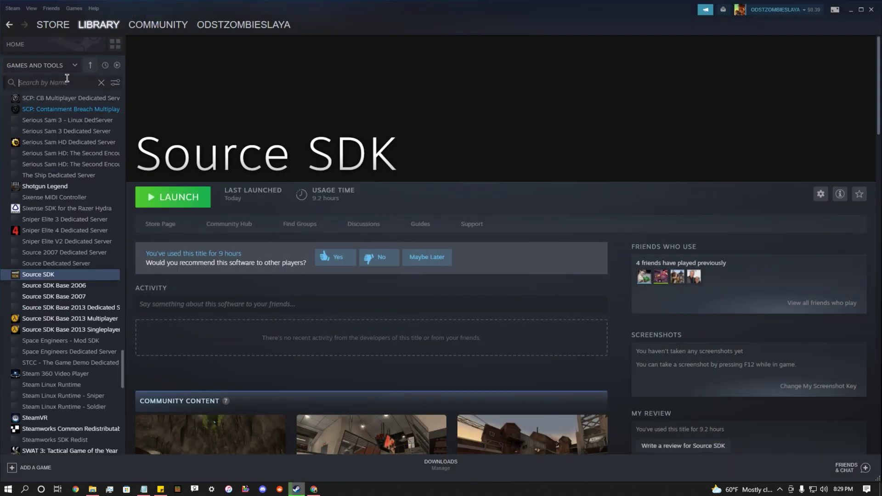
text(source)
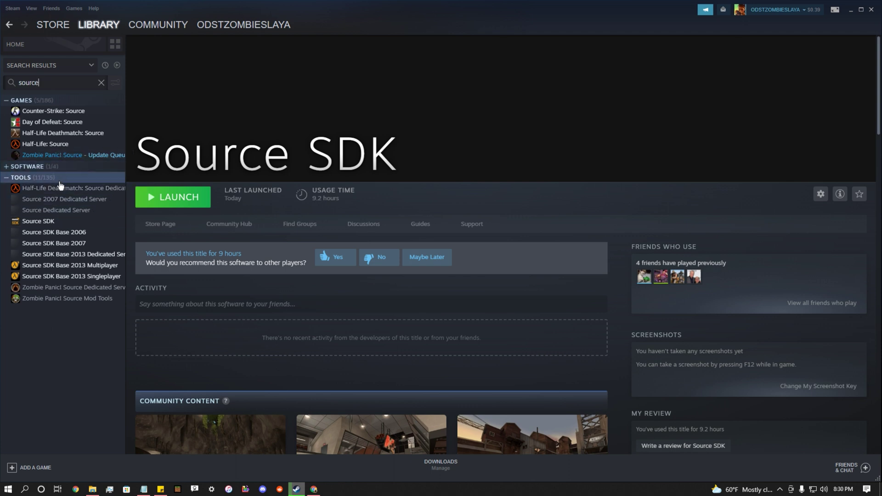
- Select Source Filmmaker under Software and browse its local files from its properties
click(7, 177)
click(7, 167)
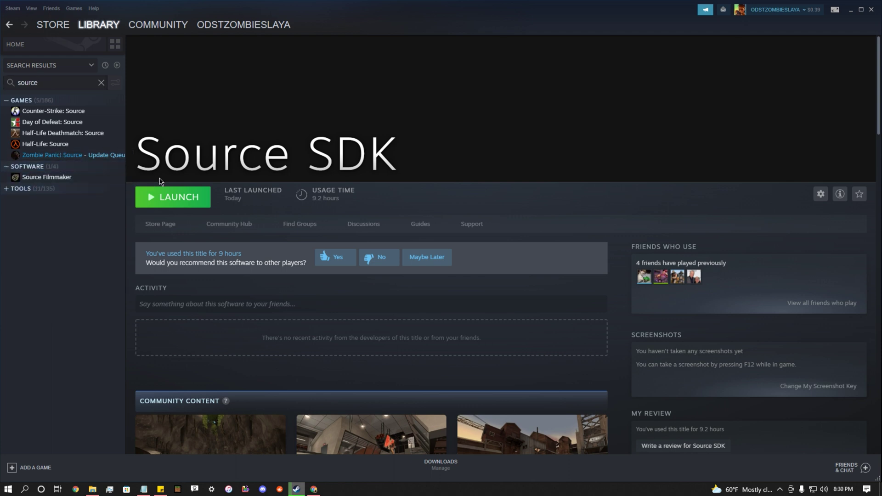
click(40, 178)
right_click(43, 178)
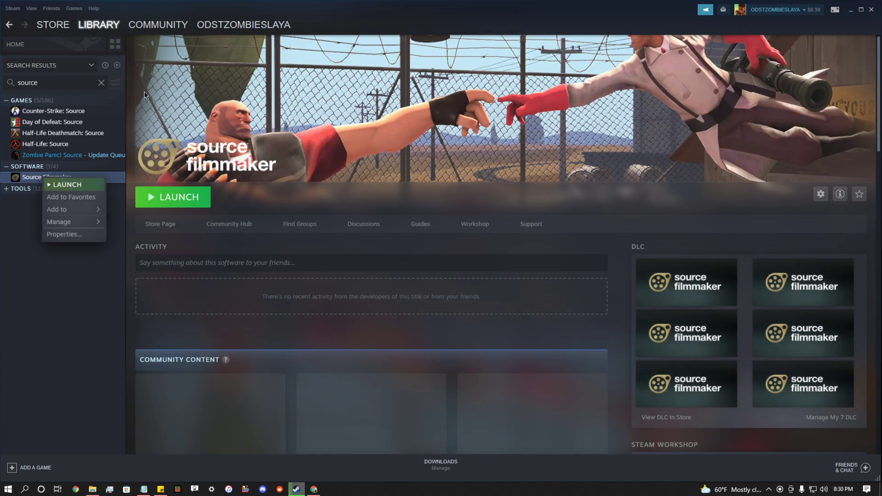
click(63, 235)
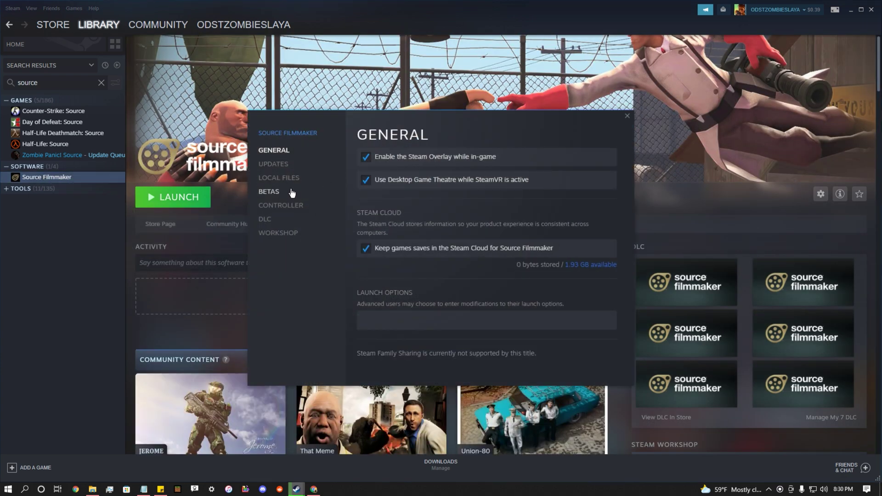
click(280, 178)
click(580, 158)
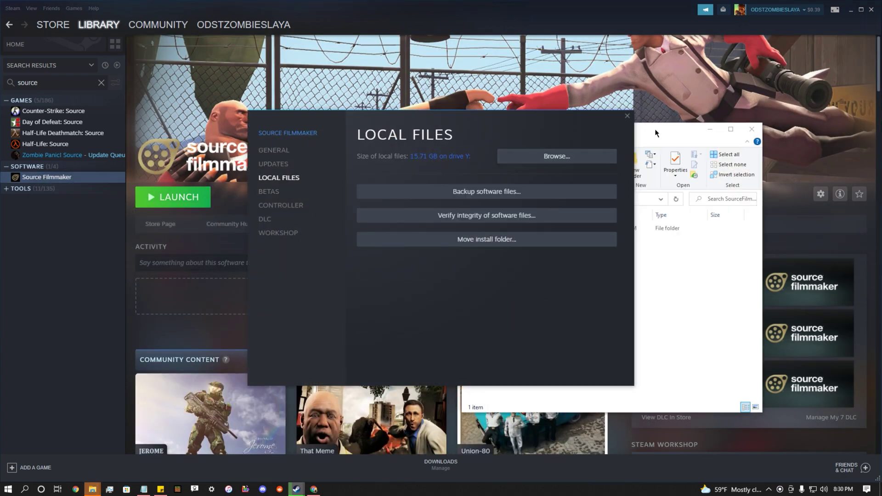
- Open Source Filmmaker's game\bin folder and point out the lipsinc_data and phonemeextractors folders
double_click(423, 173)
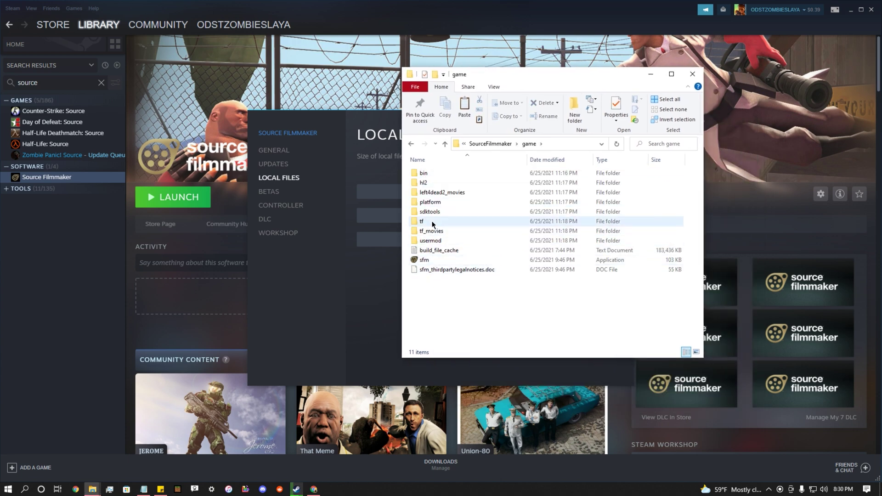
double_click(426, 174)
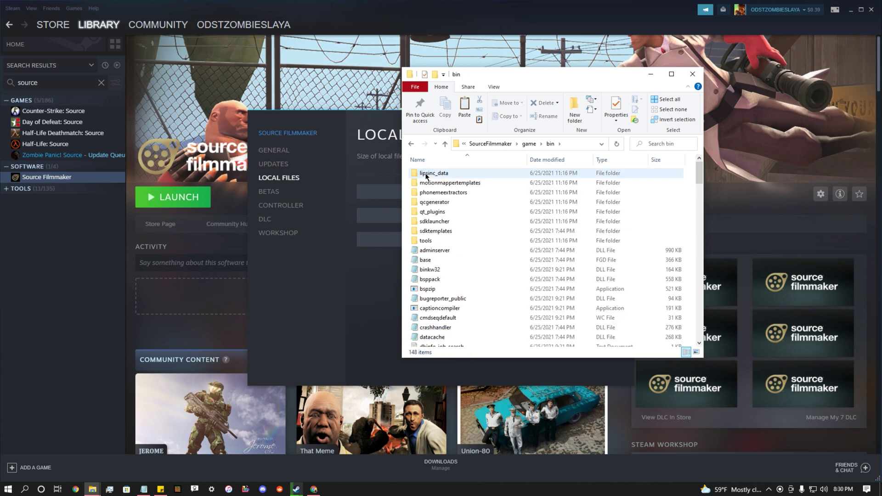
drag(515, 76, 461, 95)
click(379, 188)
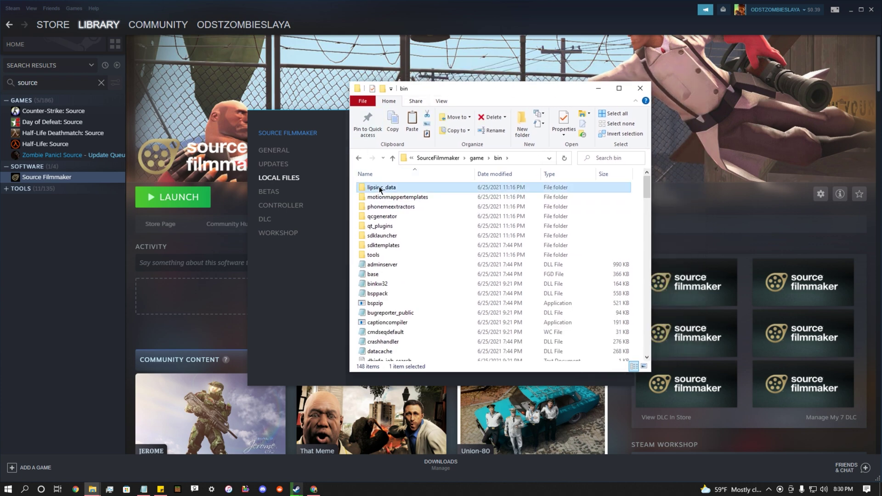
click(385, 207)
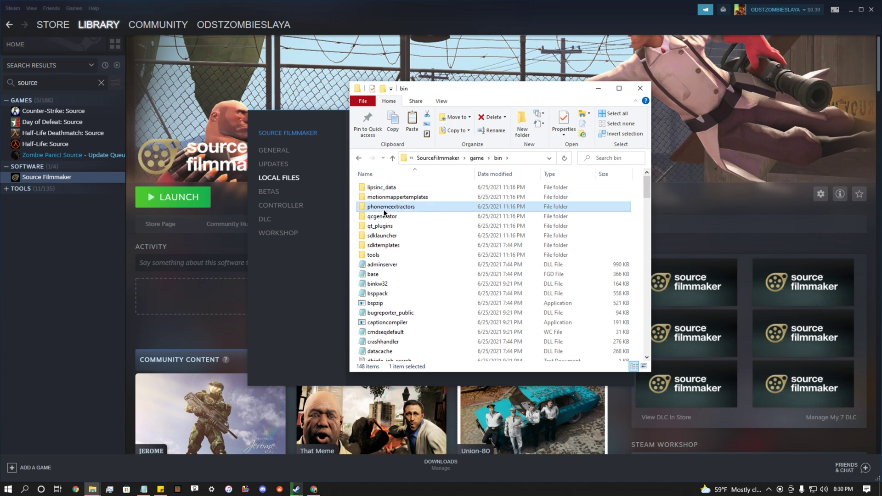
click(390, 191)
click(387, 208)
click(390, 192)
drag(518, 95, 430, 118)
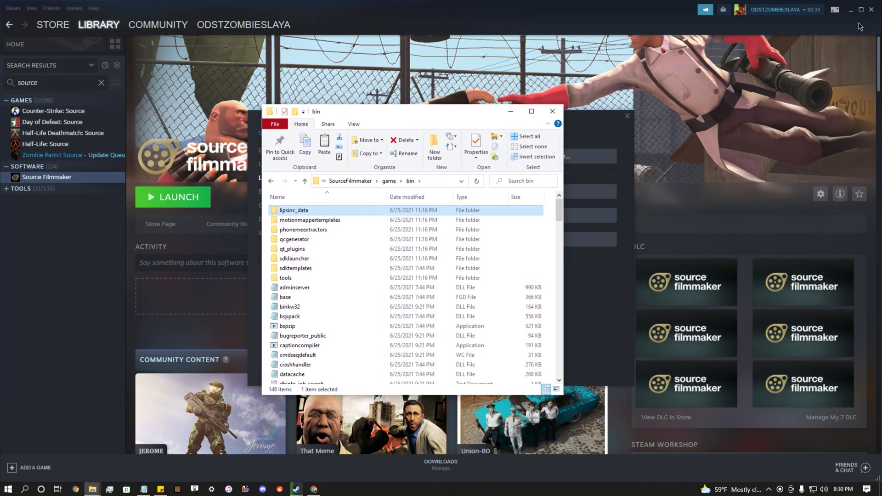
- Minimize Steam and rearrange the properties window and the two folder windows so both folders are accessible
click(850, 9)
drag(595, 121, 832, 132)
drag(444, 117, 271, 132)
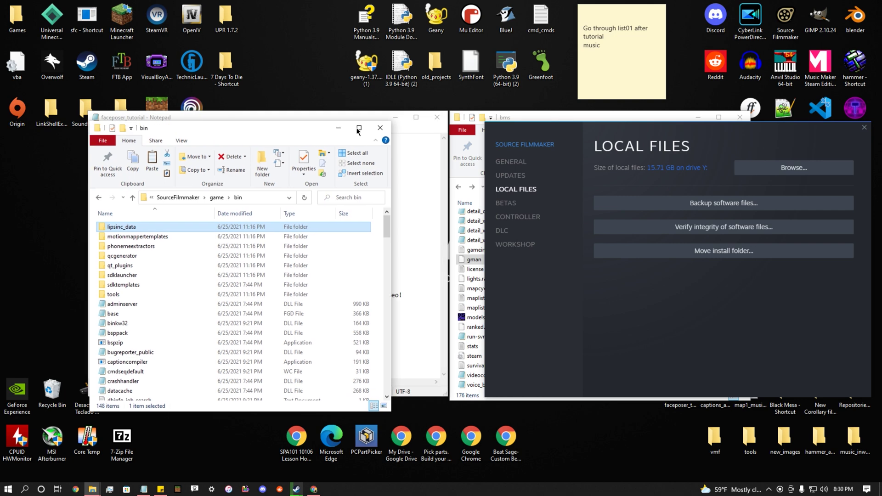
drag(625, 129, 553, 372)
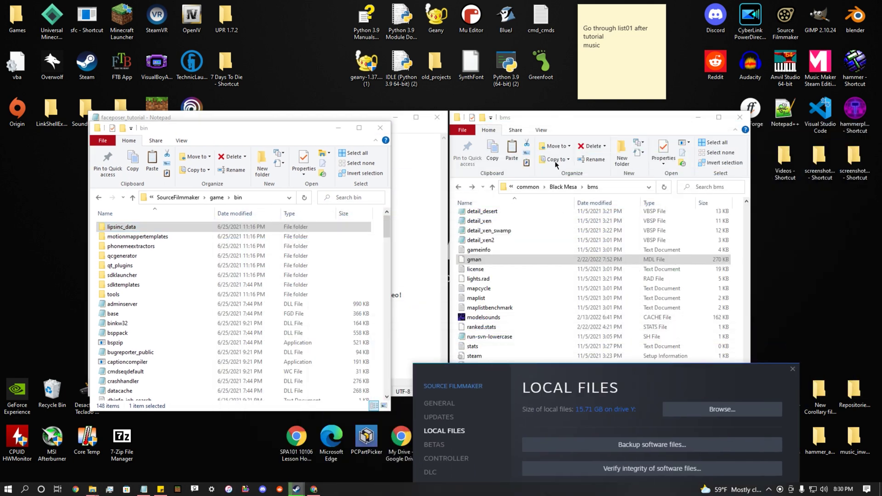
drag(552, 124, 579, 104)
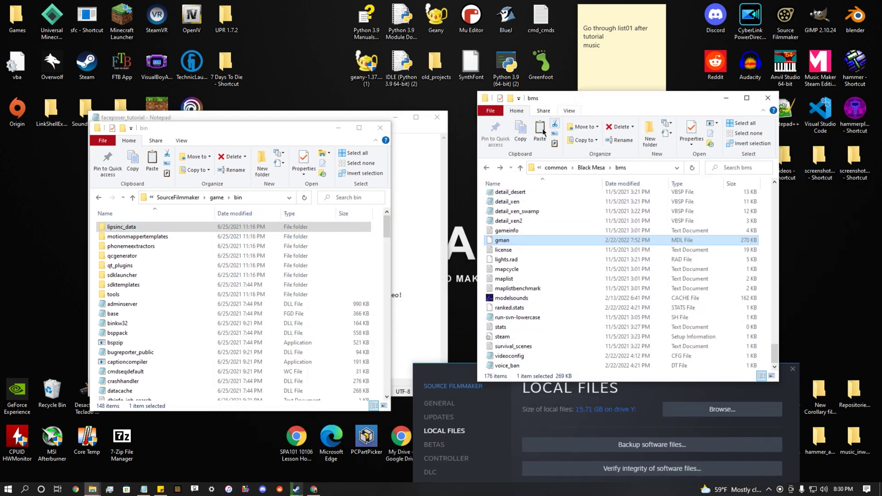
- Open Black Mesa's bin folder, bring its subfolders into view, and place Source Filmmaker's bin window beside it
click(486, 169)
double_click(498, 196)
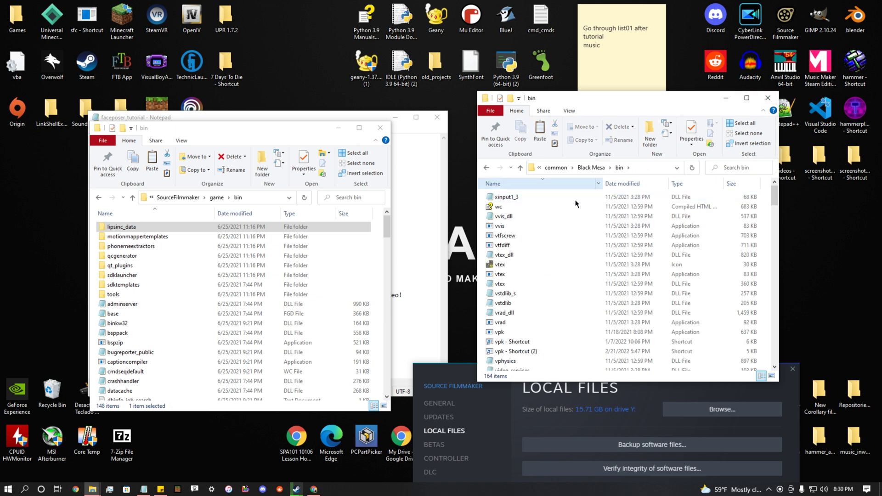
scroll(597, 238, down, 20)
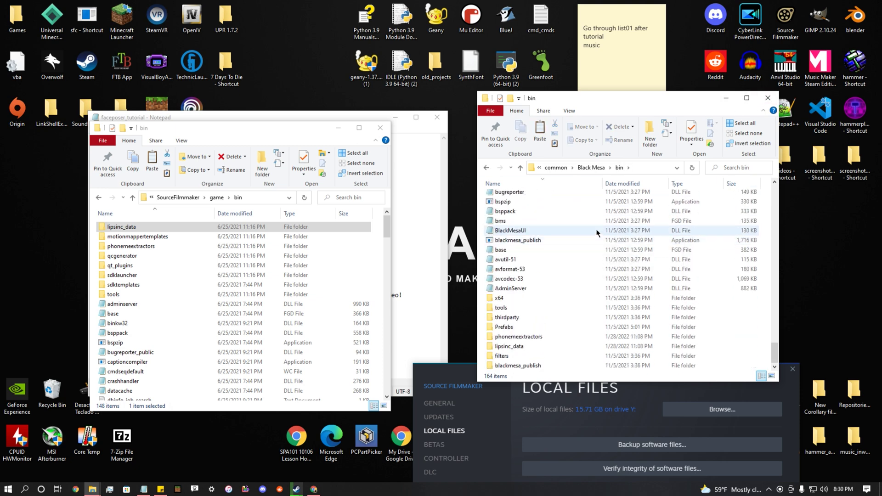
drag(195, 135, 281, 106)
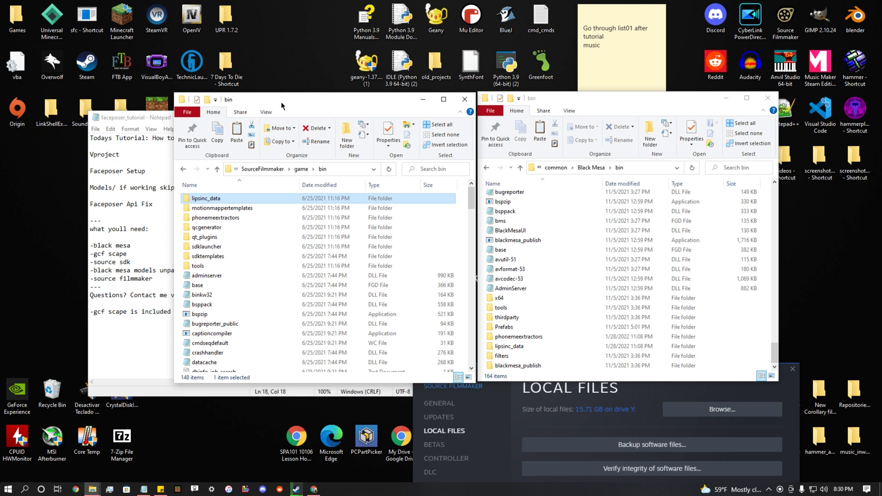
- Select the lipsinc_data and motionmappertemplates folders in Source Filmmaker's bin folder
click(179, 199)
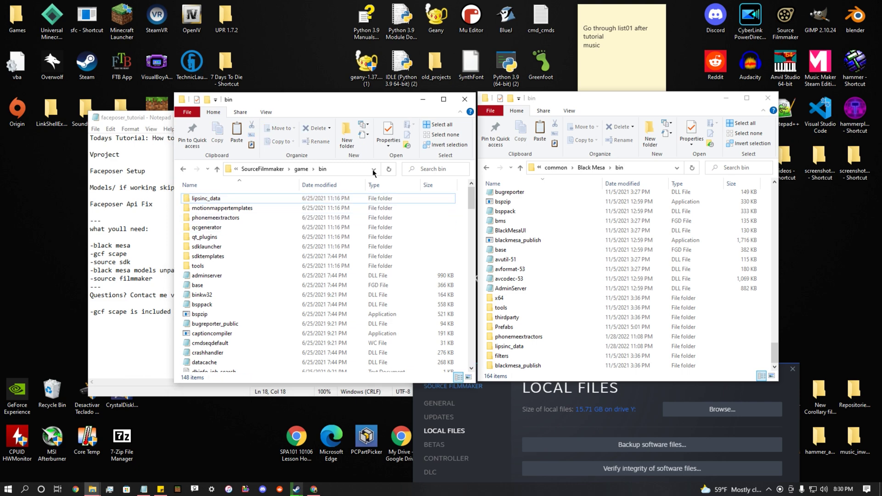
click(210, 199)
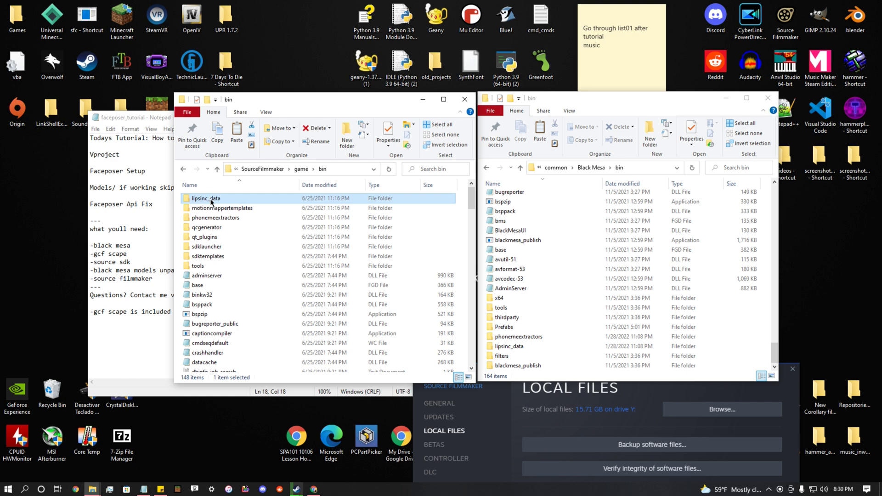
ctrl+click(212, 206)
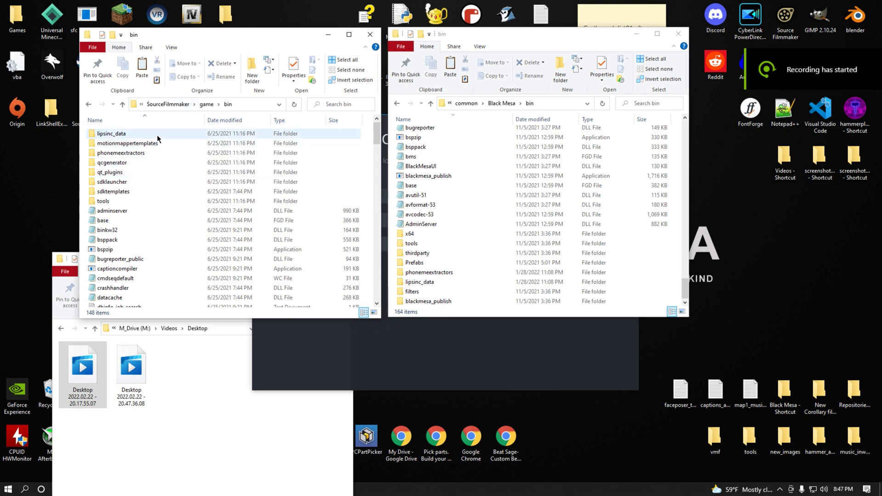
- Select the lipsinc_data and phonemeextractors folders in Source Filmmaker's bin and copy them over to Black Mesa's bin folder
click(125, 134)
ctrl+click(117, 153)
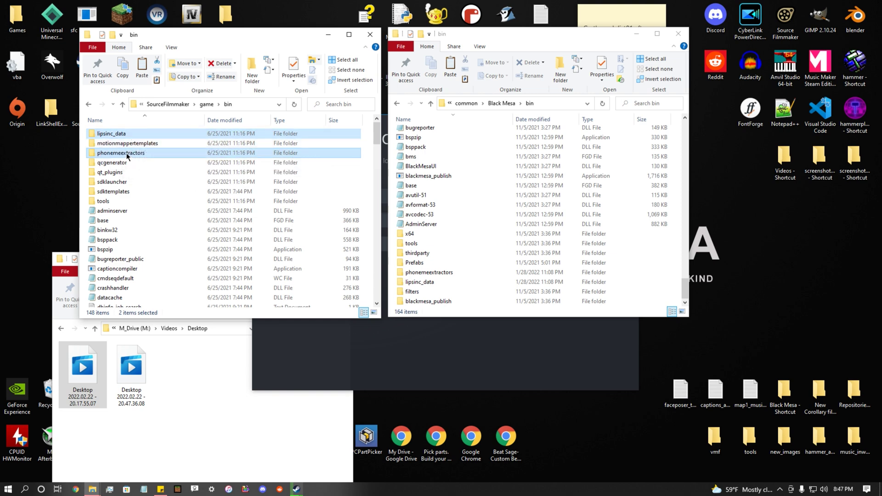
drag(125, 156, 678, 275)
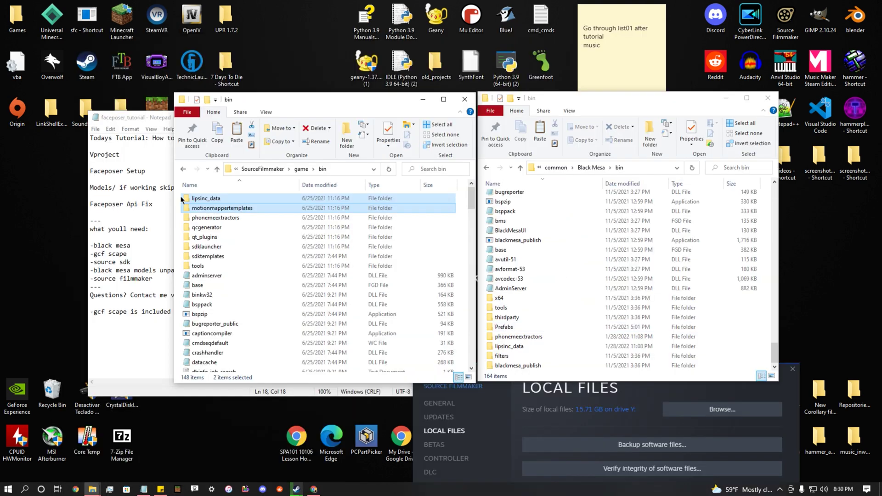
- Copy the selected lipsinc_data and motionmappertemplates folders into Black Mesa's bin folder, replacing the files already there
right_click(181, 198)
click(227, 335)
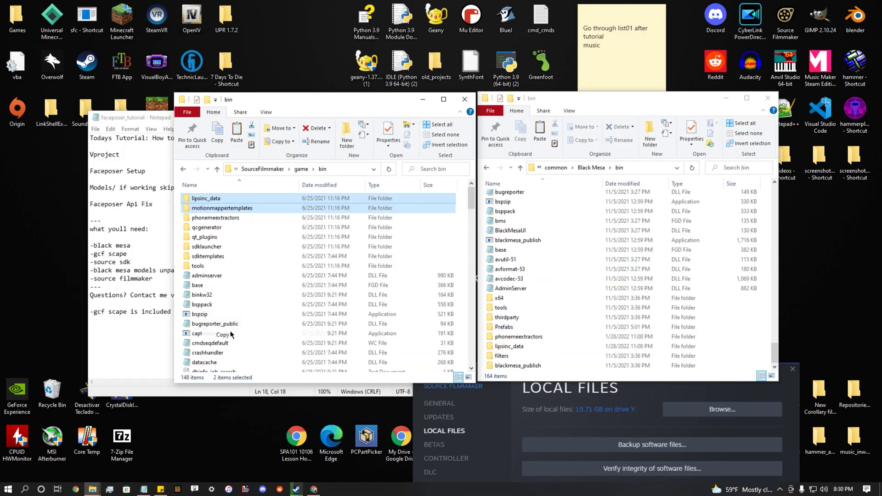
right_click(481, 304)
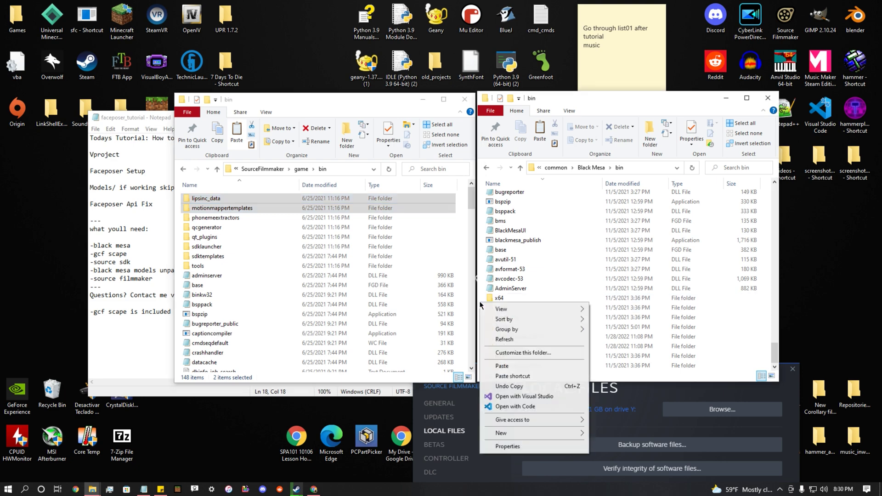
click(510, 367)
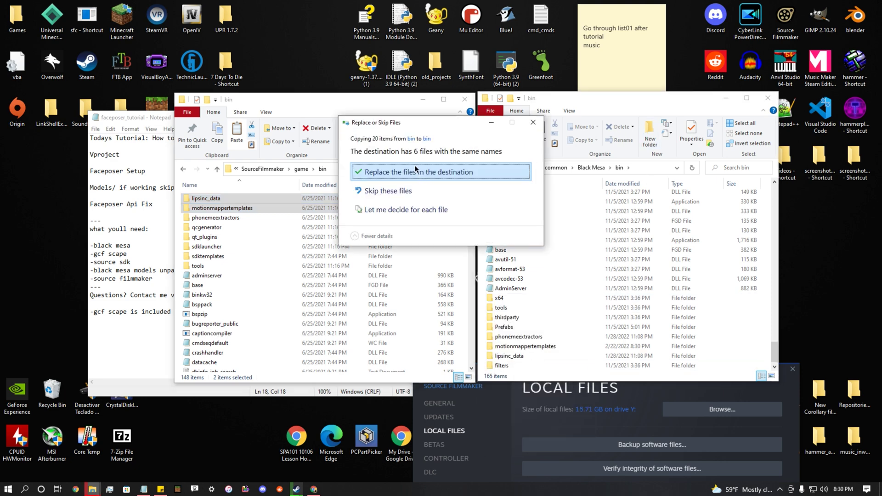
drag(425, 124, 484, 172)
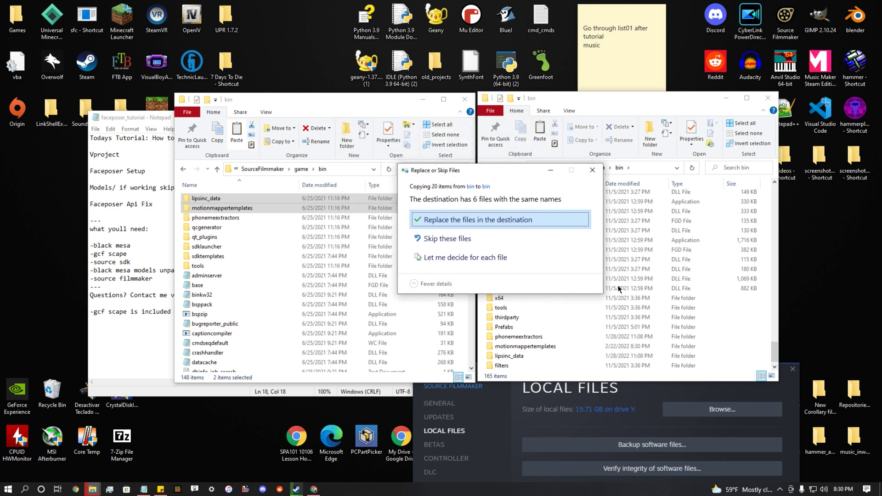
click(459, 220)
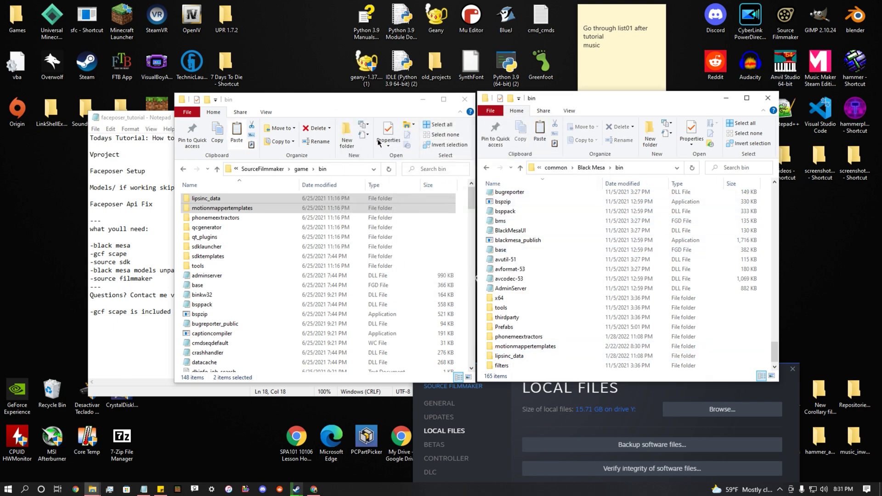
- Close Source Filmmaker's bin folder and launch Faceposer from Black Mesa's bin folder
click(464, 99)
scroll(551, 250, up, 20)
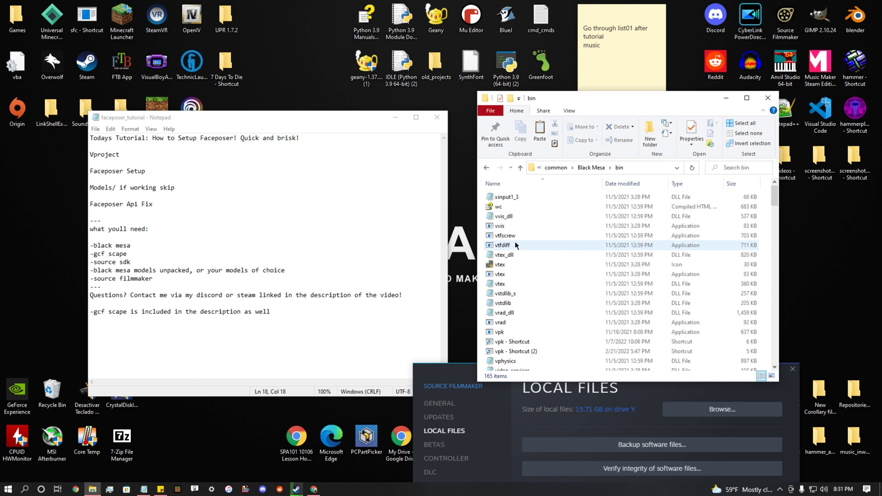
scroll(516, 245, down, 20)
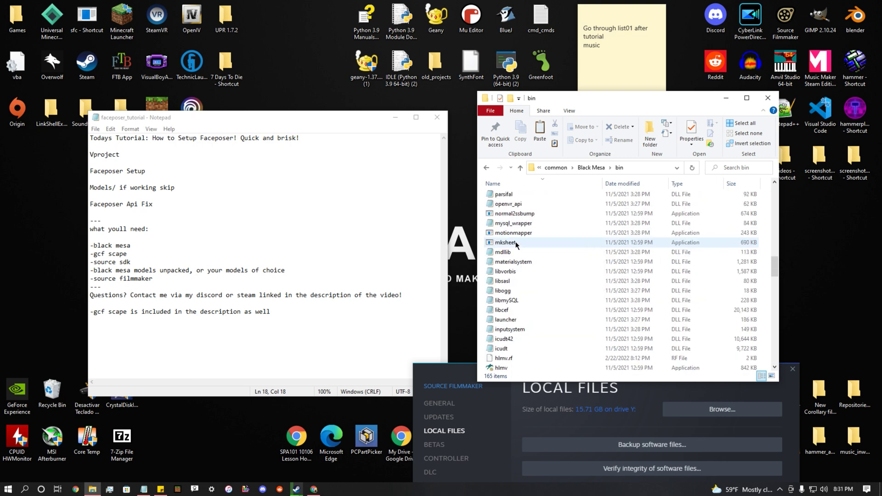
scroll(516, 245, down, 6)
scroll(520, 258, up, 2)
click(494, 281)
double_click(493, 281)
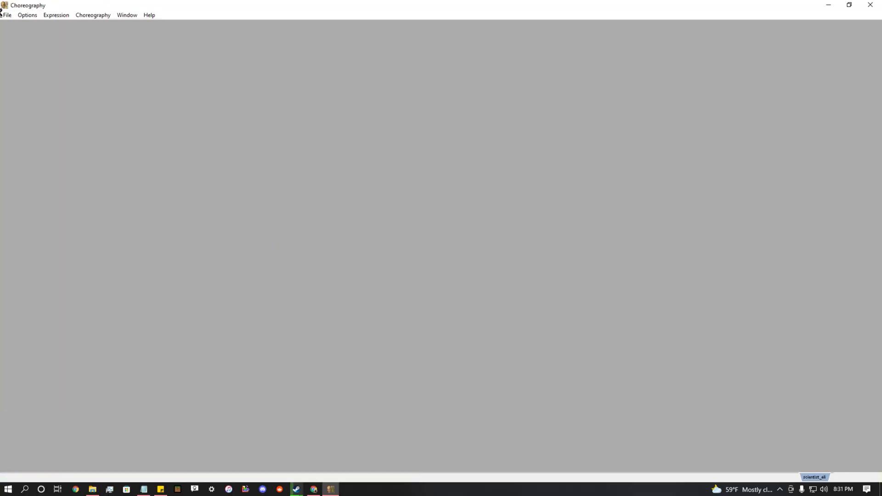
- Load scientist_eli.mdl from the models\humans folder and show it in a repositioned 3D View window
click(7, 14)
click(20, 25)
double_click(536, 219)
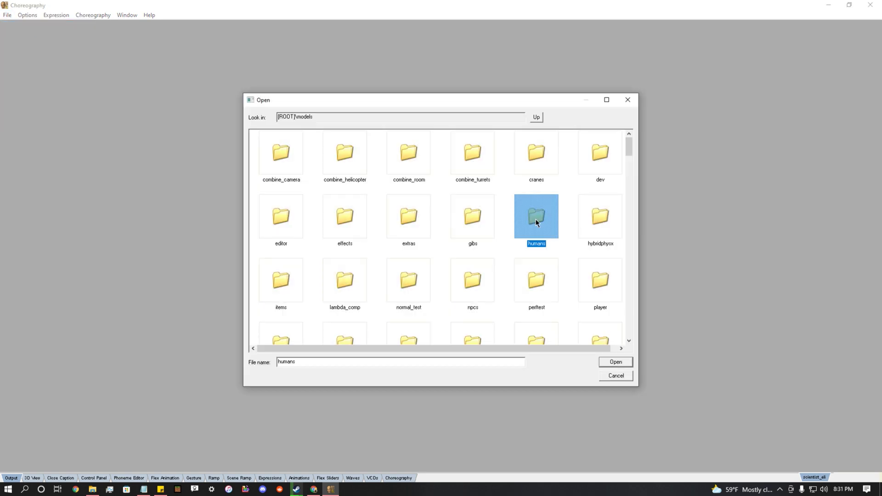
scroll(523, 261, down, 5)
click(477, 258)
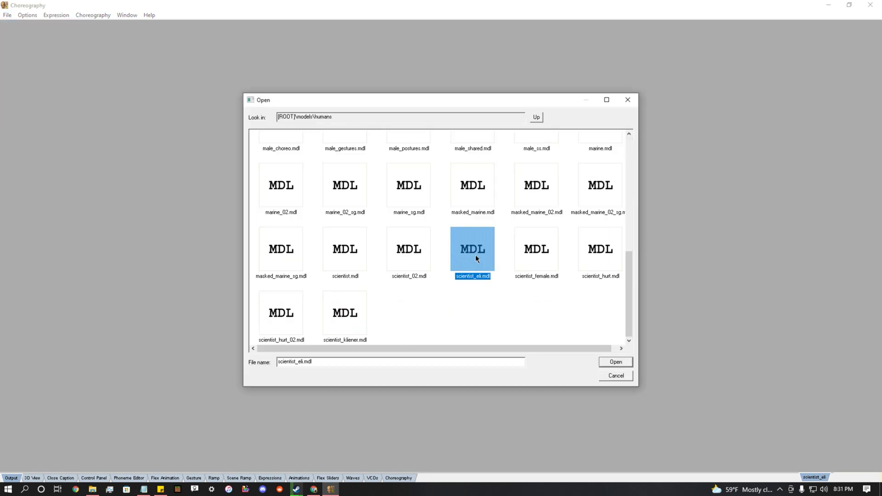
click(619, 360)
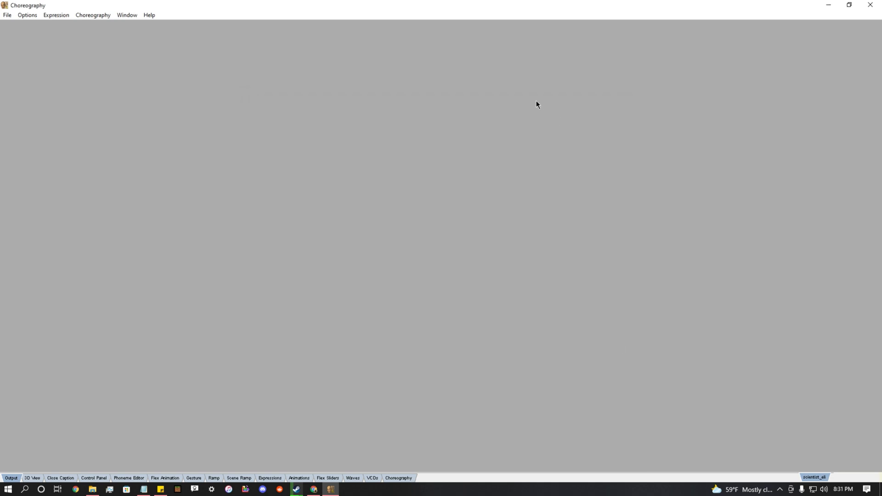
click(31, 478)
drag(266, 126, 318, 91)
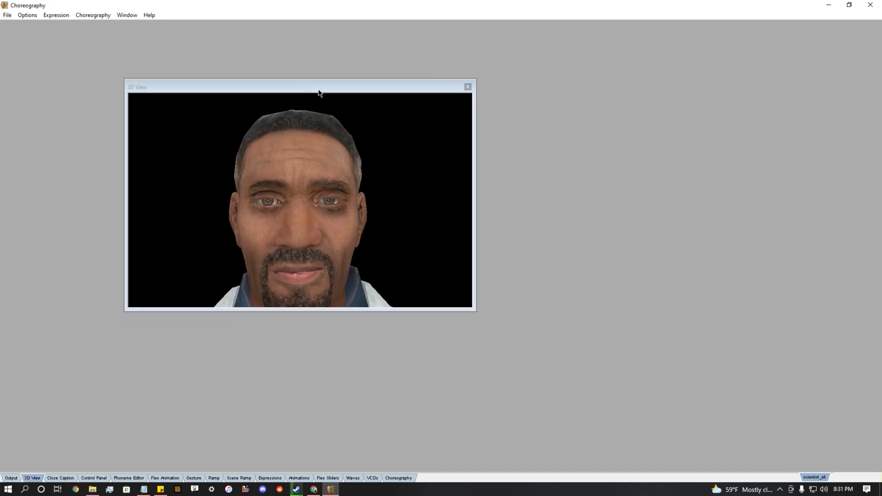
- Open the Phoneme Editor and arrange it side by side with the 3D View of the scientist model
click(129, 477)
drag(561, 124, 562, 100)
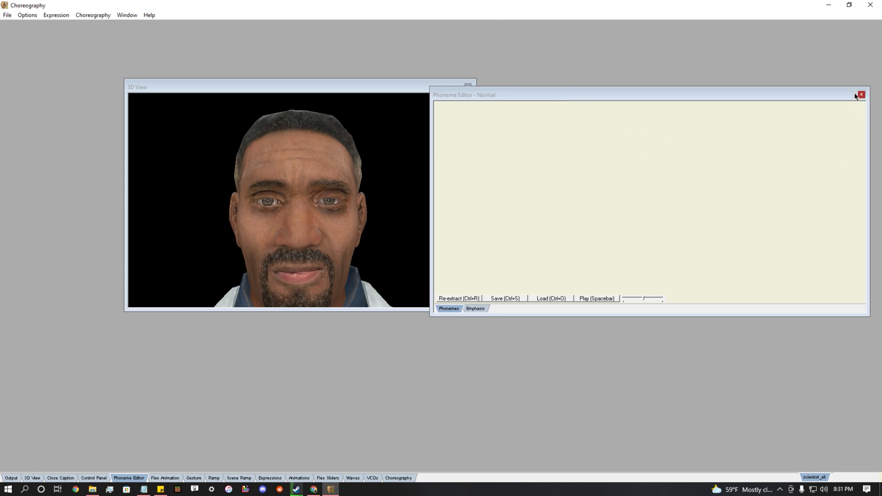
mouse_move(611, 100)
mouse_down()
mouse_move(631, 88)
mouse_move(599, 93)
mouse_up()
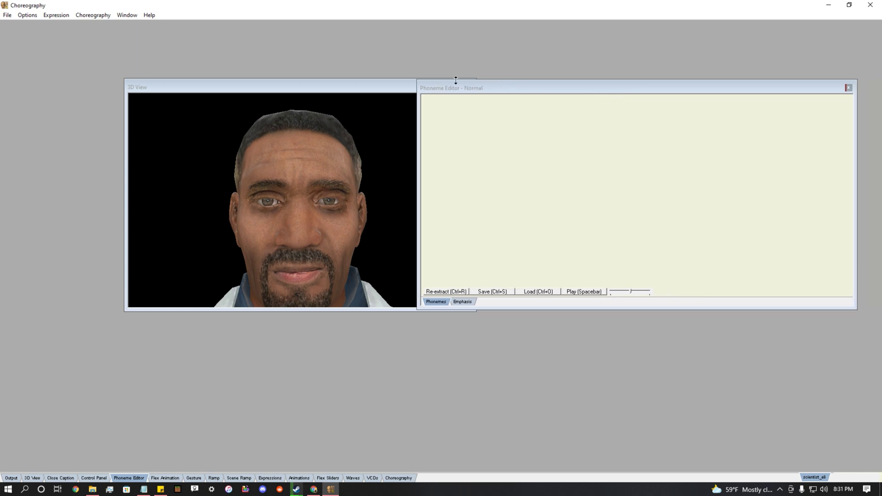
drag(313, 89, 252, 88)
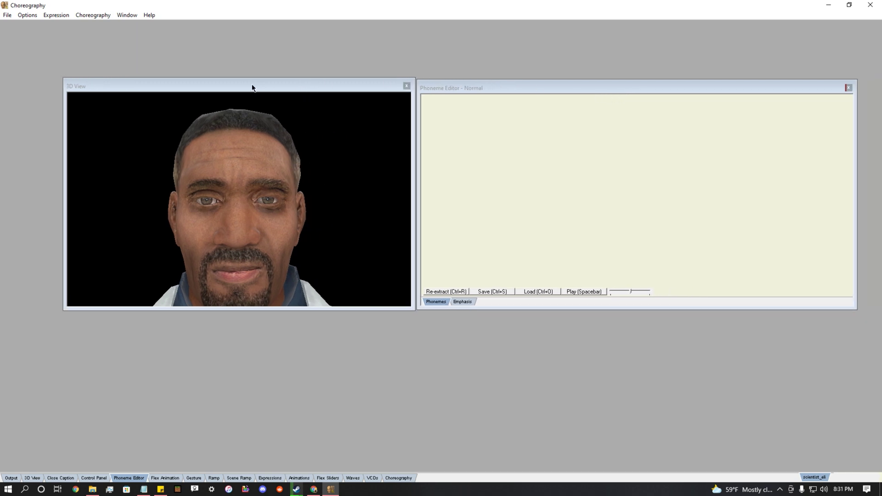
- Close the Phoneme Editor and 3D View windows and exit Faceposer
click(849, 88)
click(406, 86)
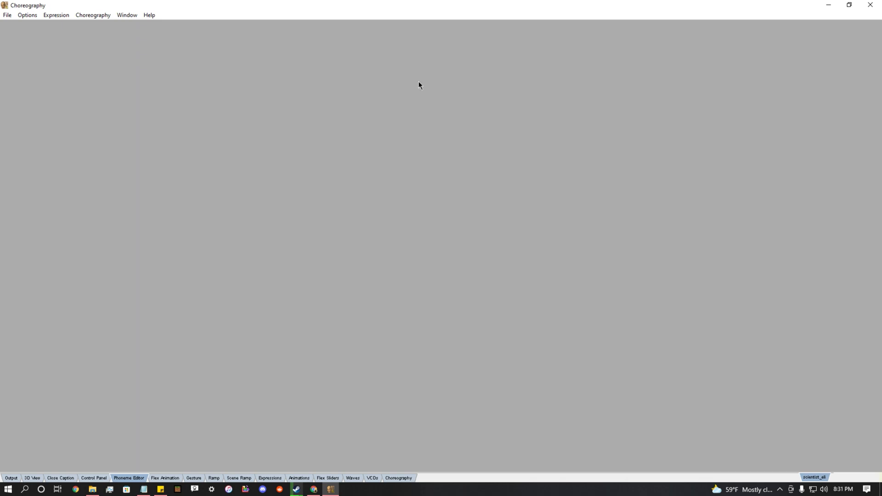
click(870, 5)
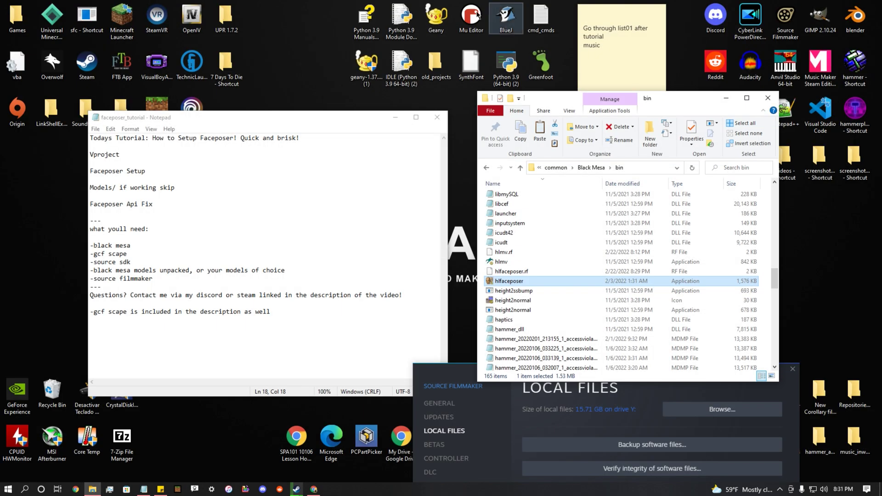
- Close Source Filmmaker's local files properties window and Black Mesa's bin folder
drag(456, 370, 330, 223)
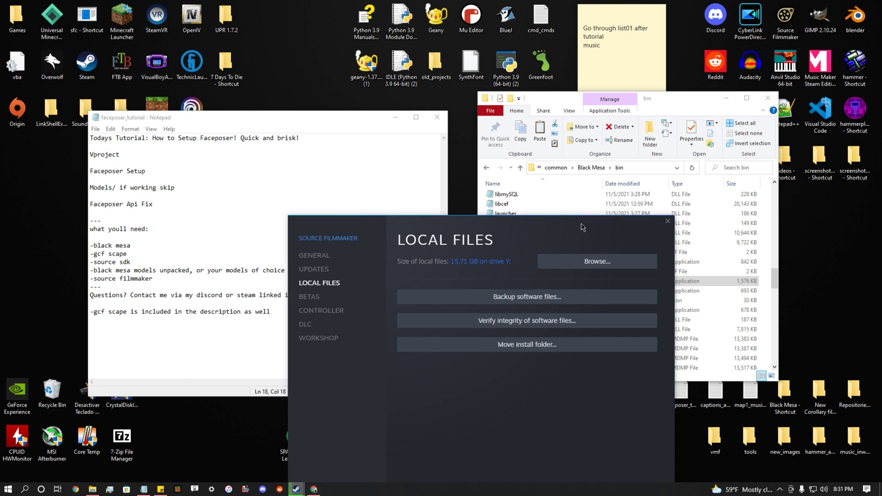
click(667, 221)
drag(567, 103, 535, 121)
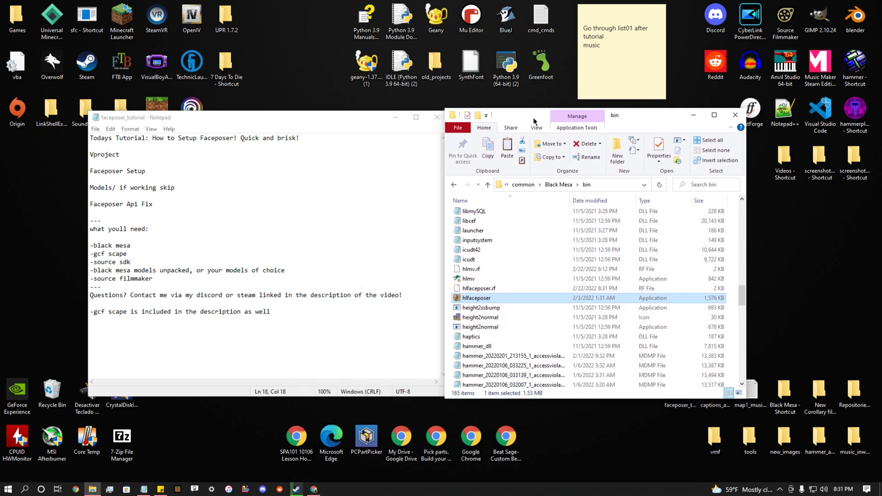
click(735, 115)
- Move the faceposer_tutorial notes window to the middle of the desktop and leave it deselected
drag(221, 117, 362, 111)
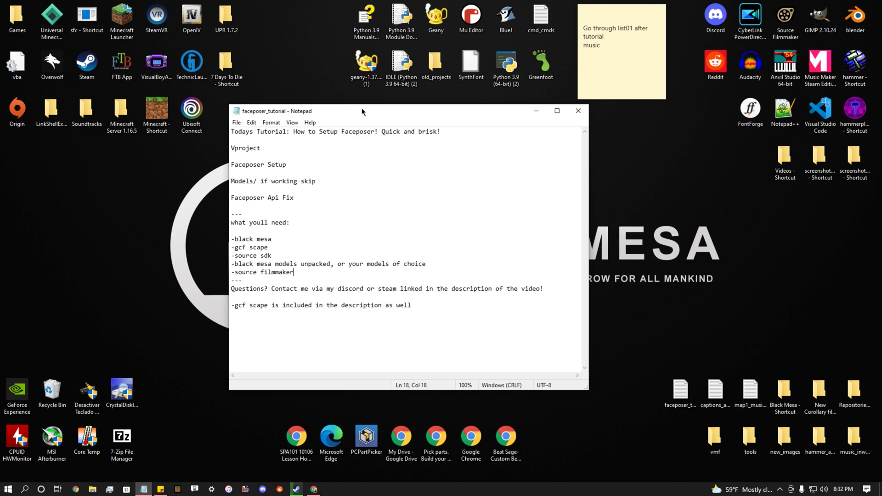
drag(396, 113, 383, 107)
click(321, 80)
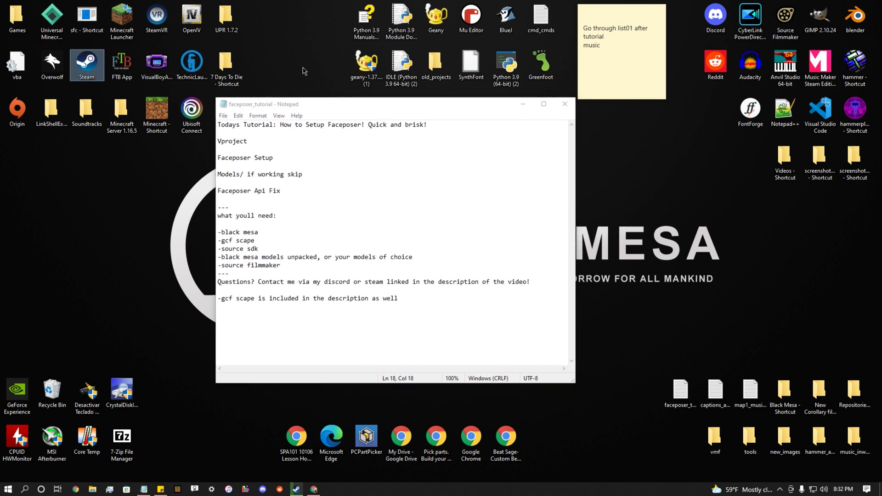